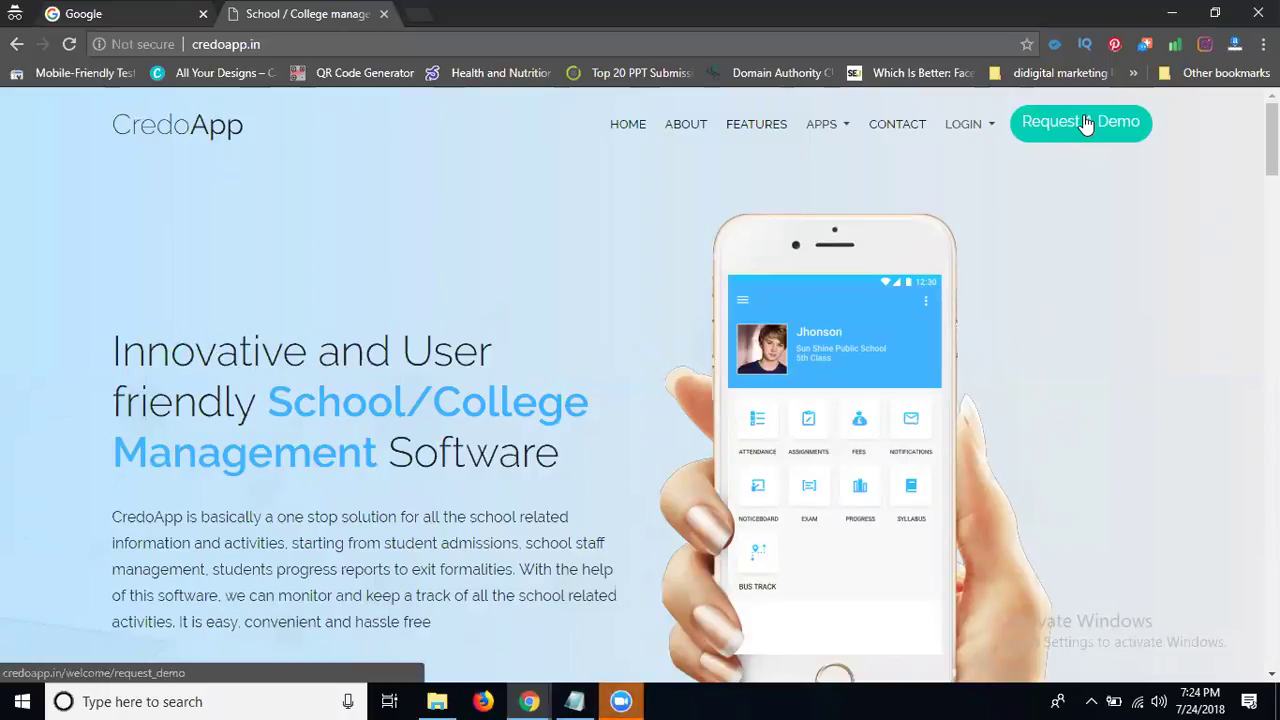
Search Google for 'ibm hyderabad' and allow the page to use your location.
{"action": "left_click", "coordinate": [68, 15]}
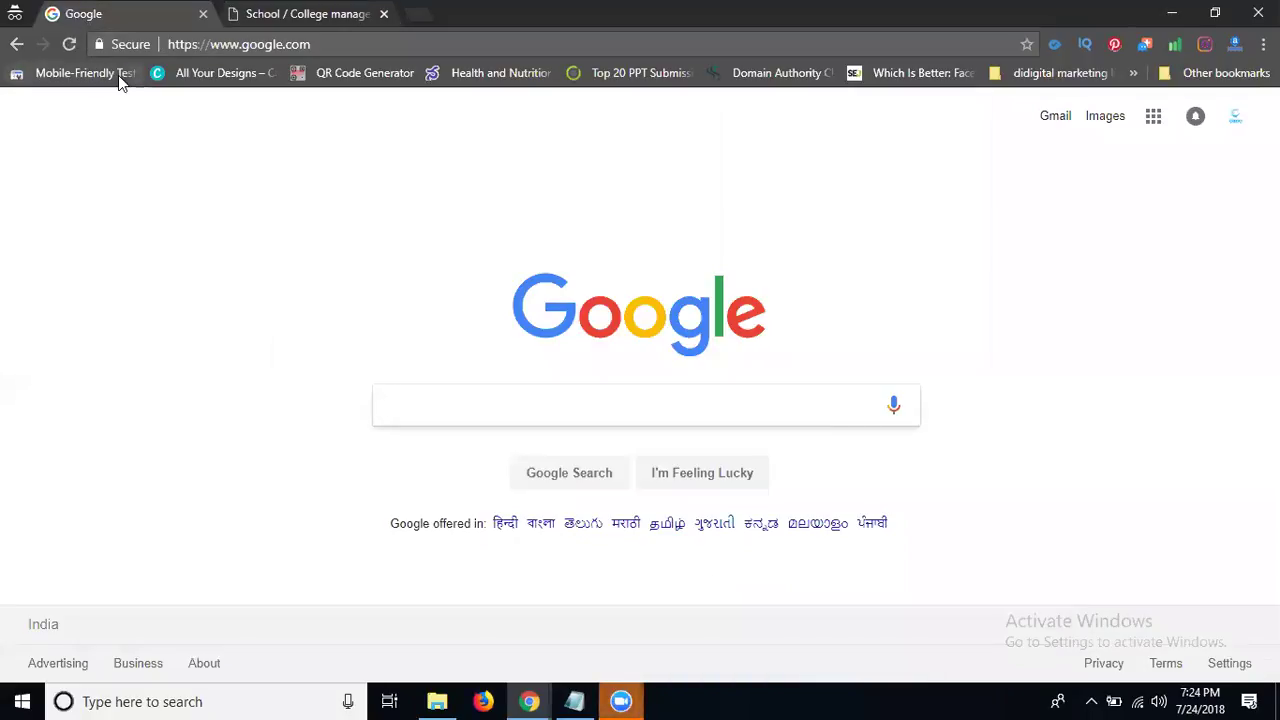
{"action": "type", "text": "ib"}
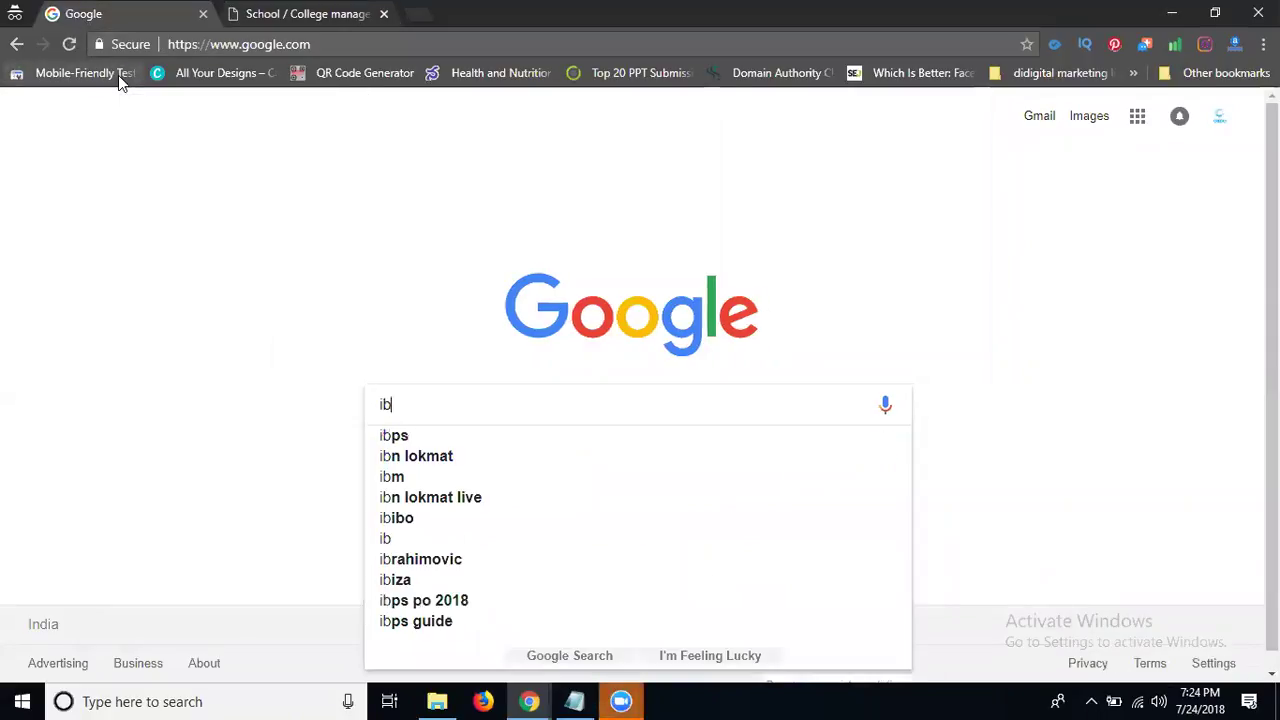
{"action": "type", "text": "m hydera"}
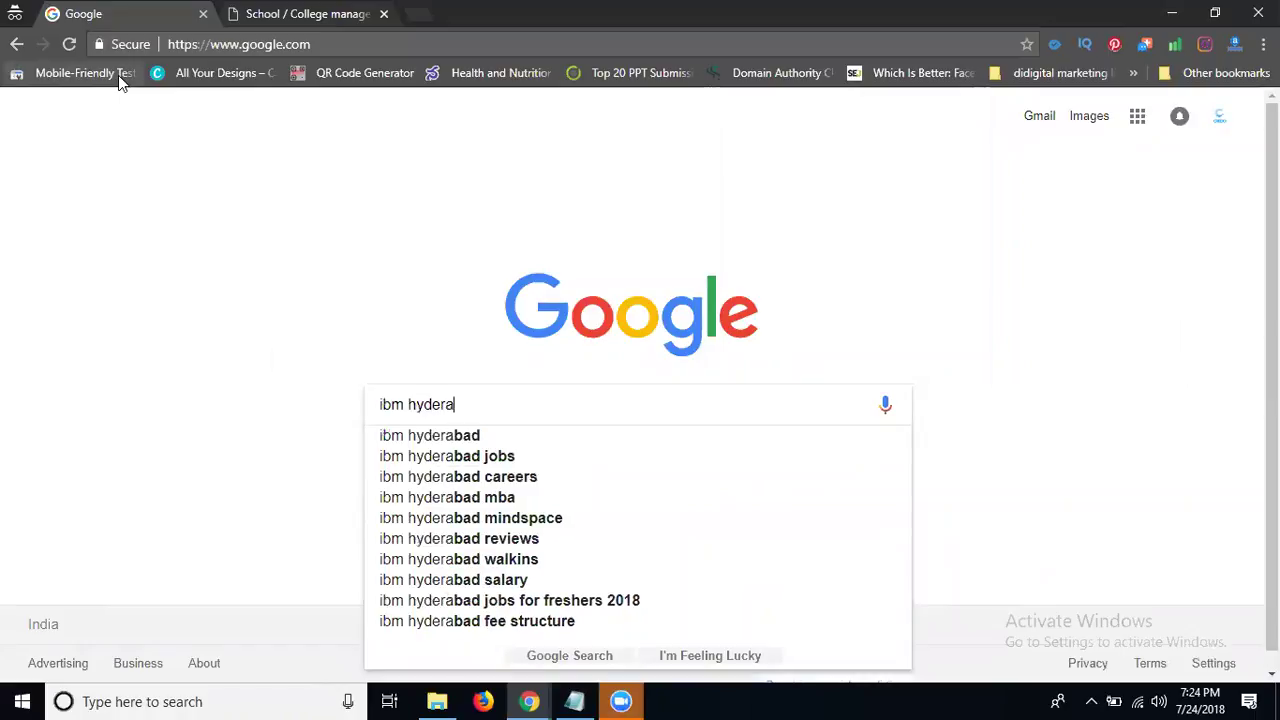
{"action": "type", "text": "bad"}
{"action": "key", "text": "Return"}
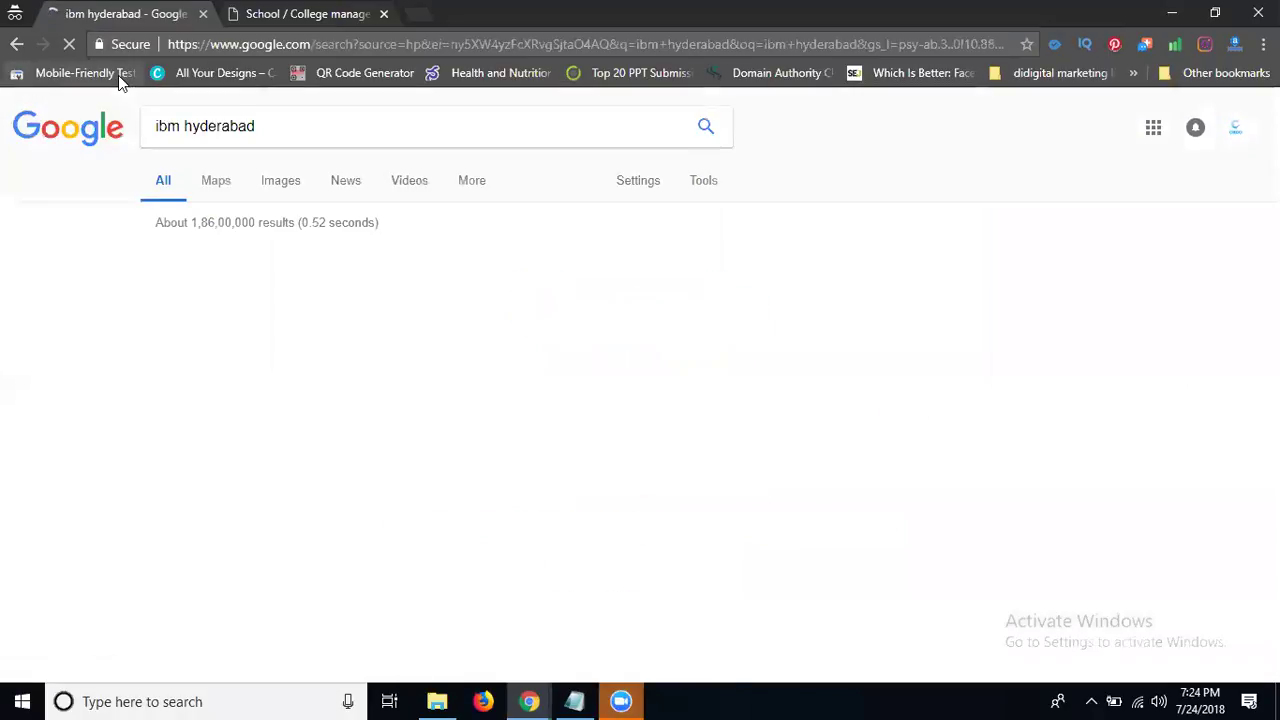
{"action": "scroll", "coordinate": [212, 350], "scroll_direction": "down", "scroll_amount": 2}
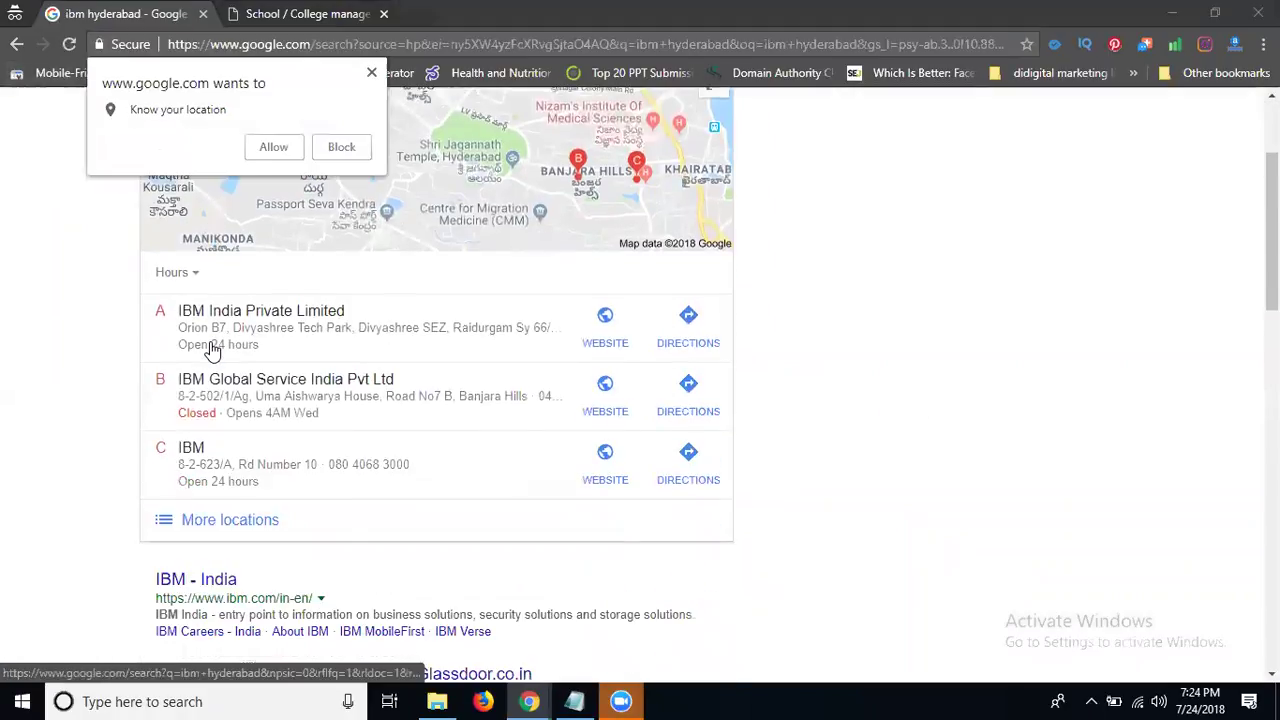
{"action": "left_click", "coordinate": [273, 146]}
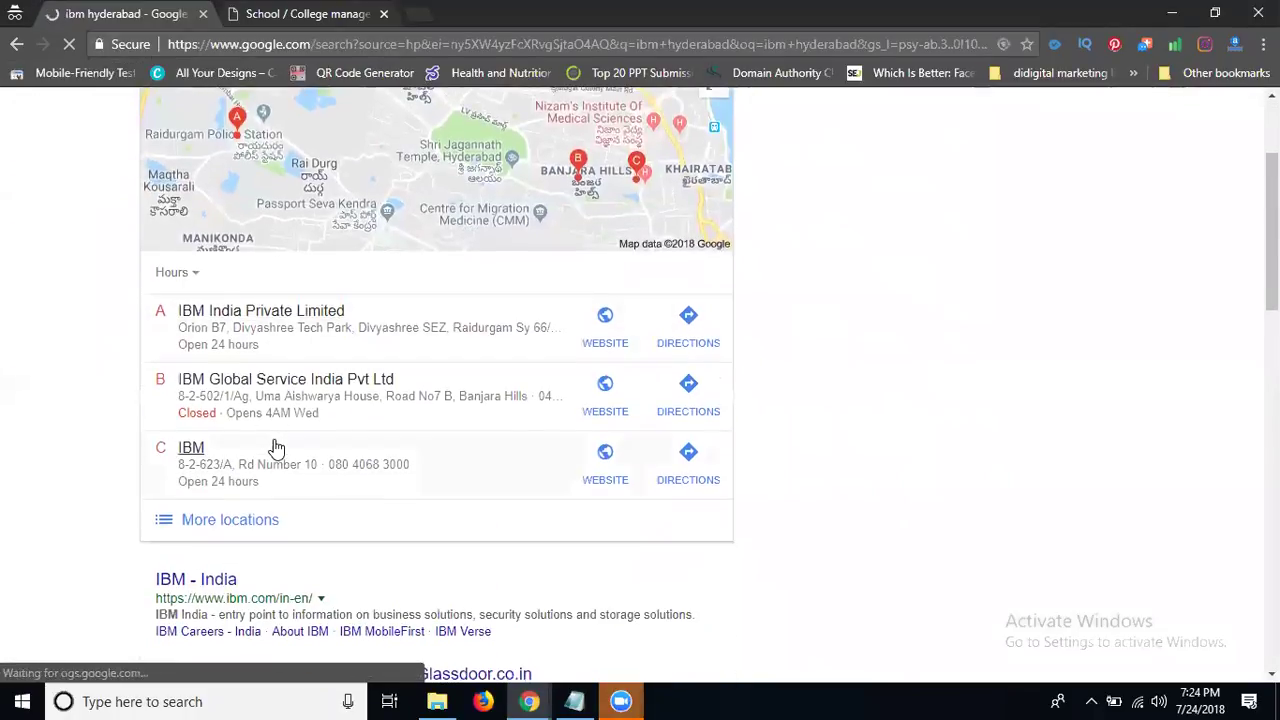
Replace the query with 'rakesh tech solutions' and run the search.
{"action": "scroll", "coordinate": [290, 370], "scroll_direction": "up", "scroll_amount": 2}
{"action": "double_click", "coordinate": [240, 120]}
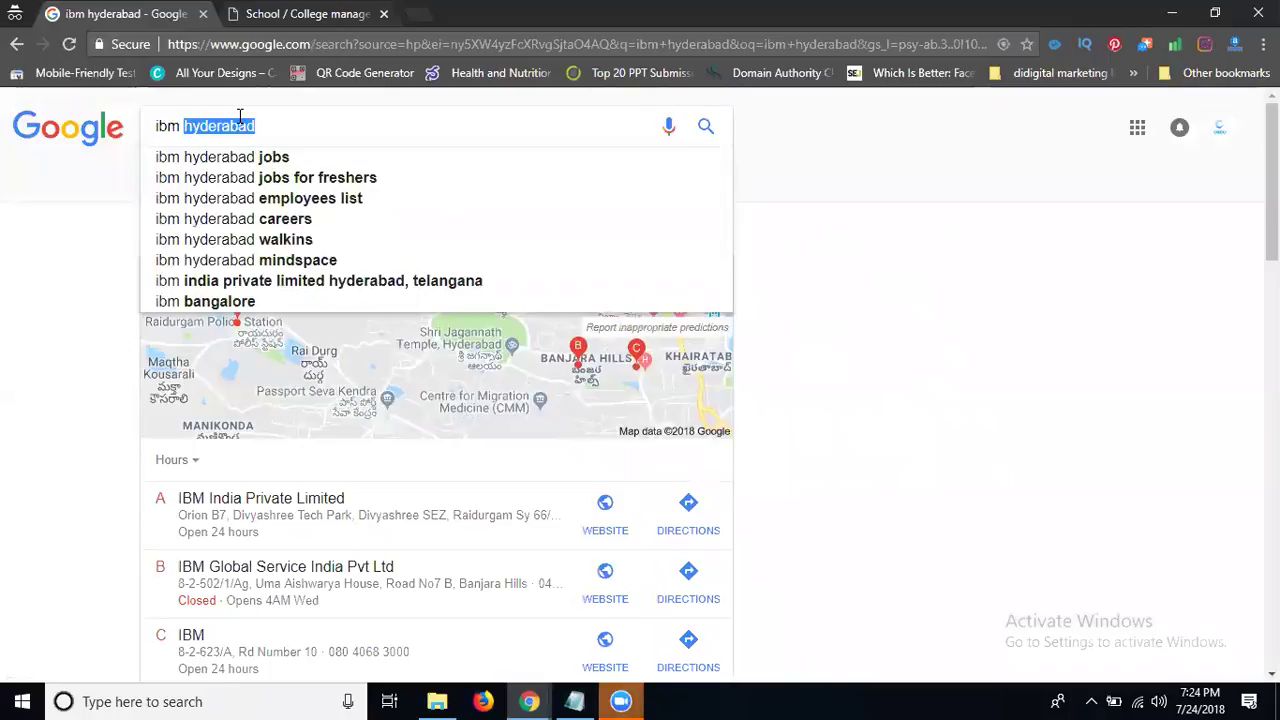
{"action": "key", "text": "ctrl+a"}
{"action": "type", "text": "rakesh"}
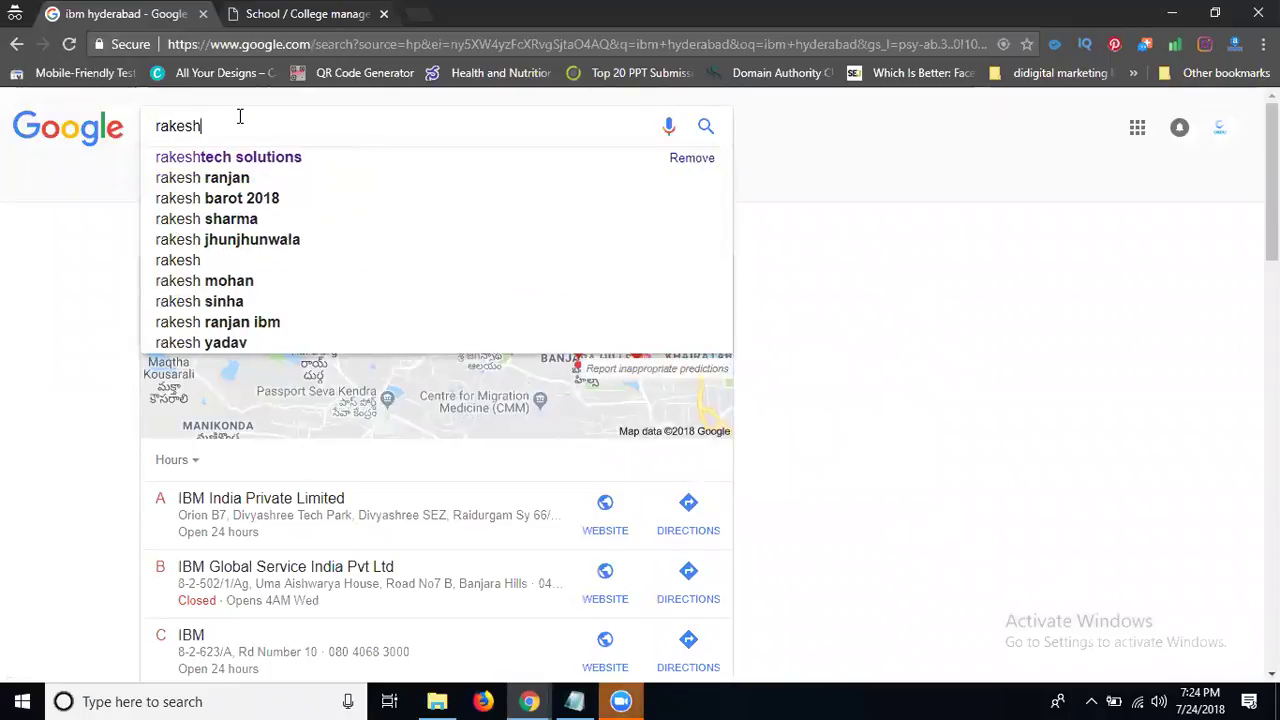
{"action": "type", "text": " tech solut"}
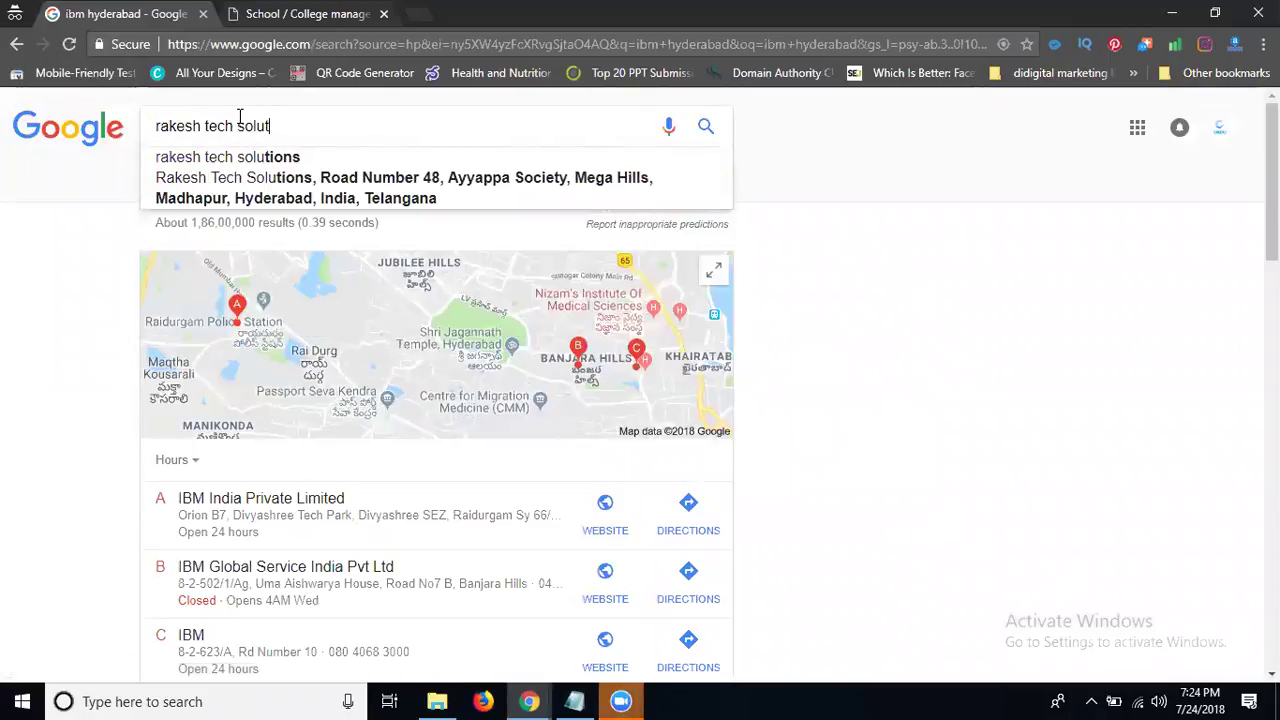
{"action": "type", "text": "ions"}
{"action": "key", "text": "Return"}
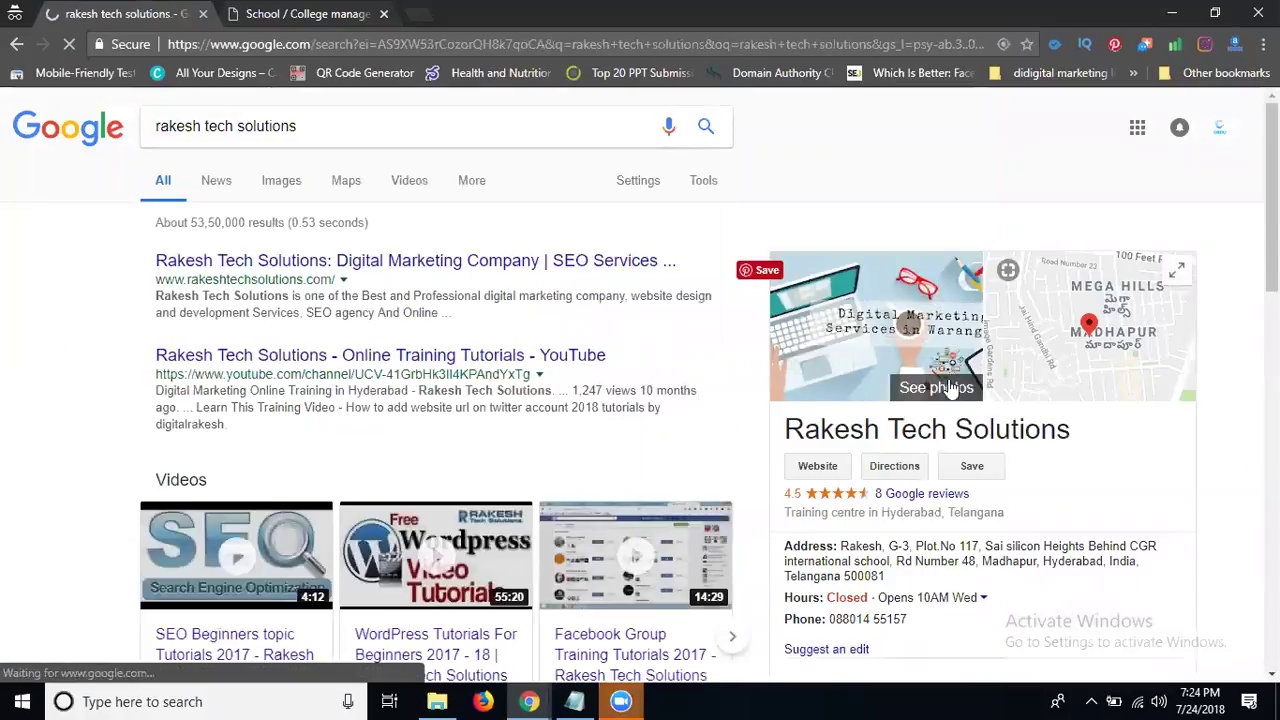
Search 'school managment software in madhapur' and accept the 'management' spelling correction.
{"action": "triple_click", "coordinate": [337, 125]}
{"action": "type", "text": "school"}
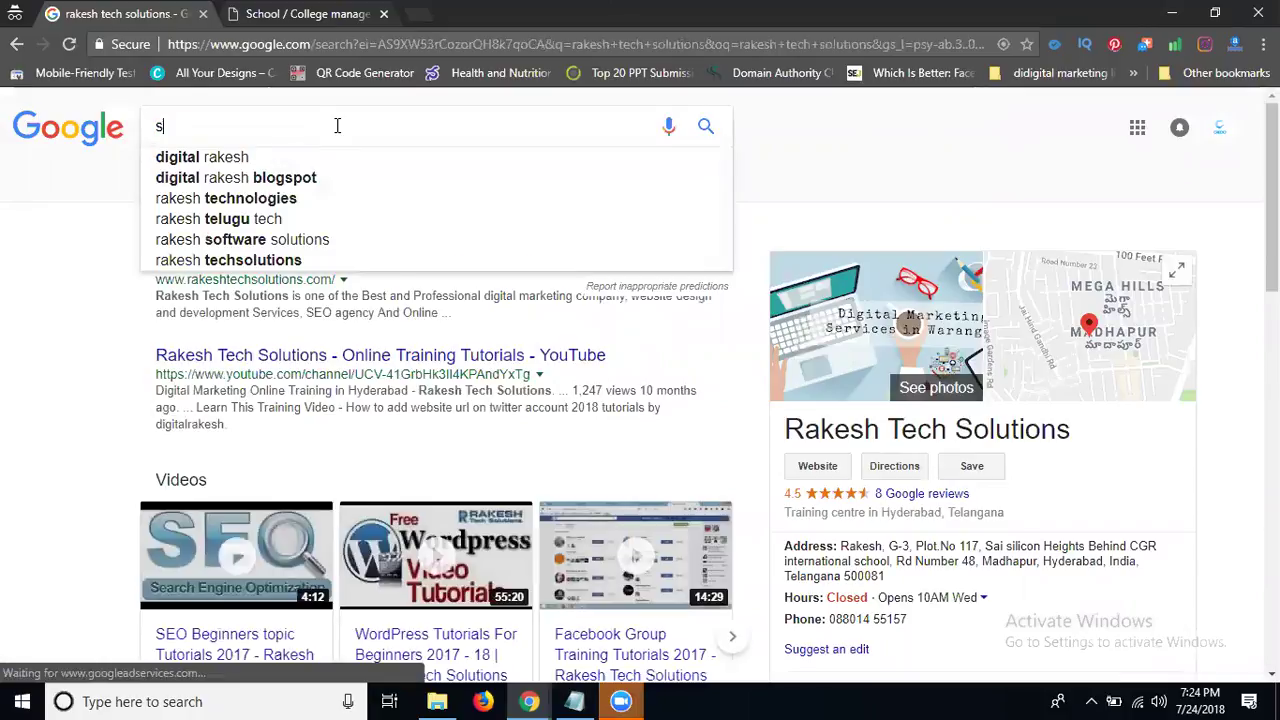
{"action": "type", "text": " m"}
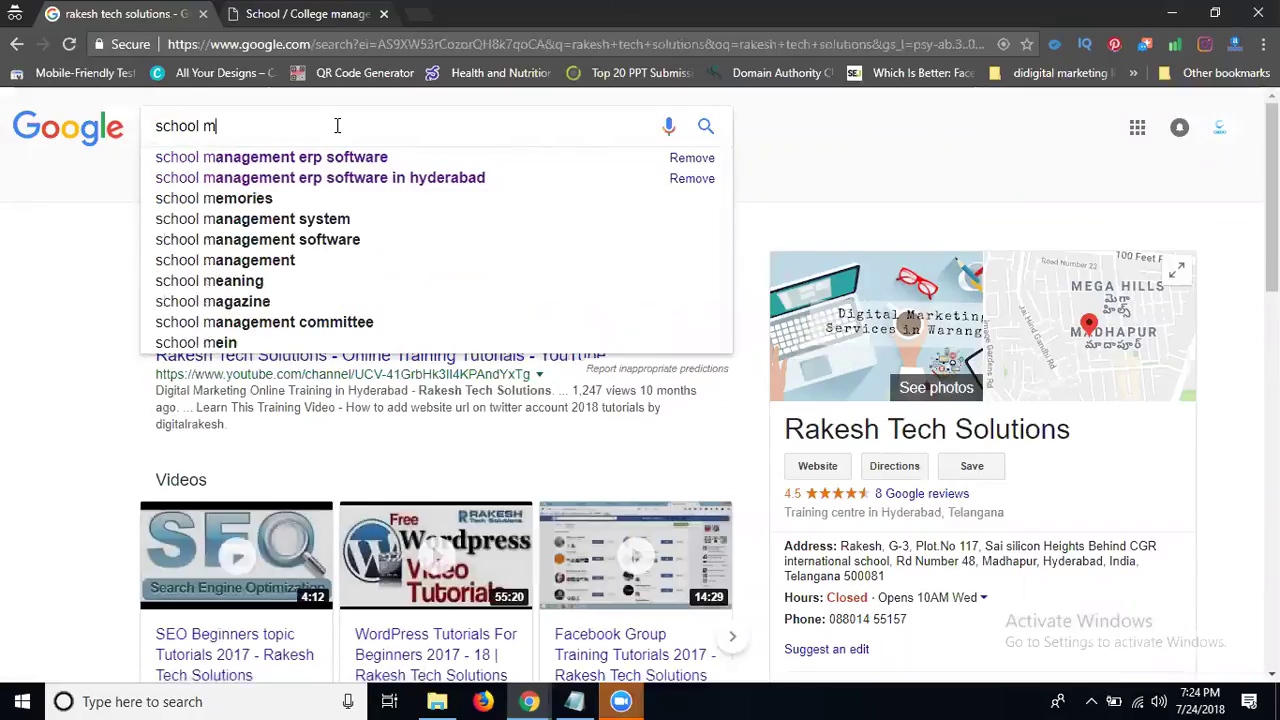
{"action": "type", "text": "anagment so"}
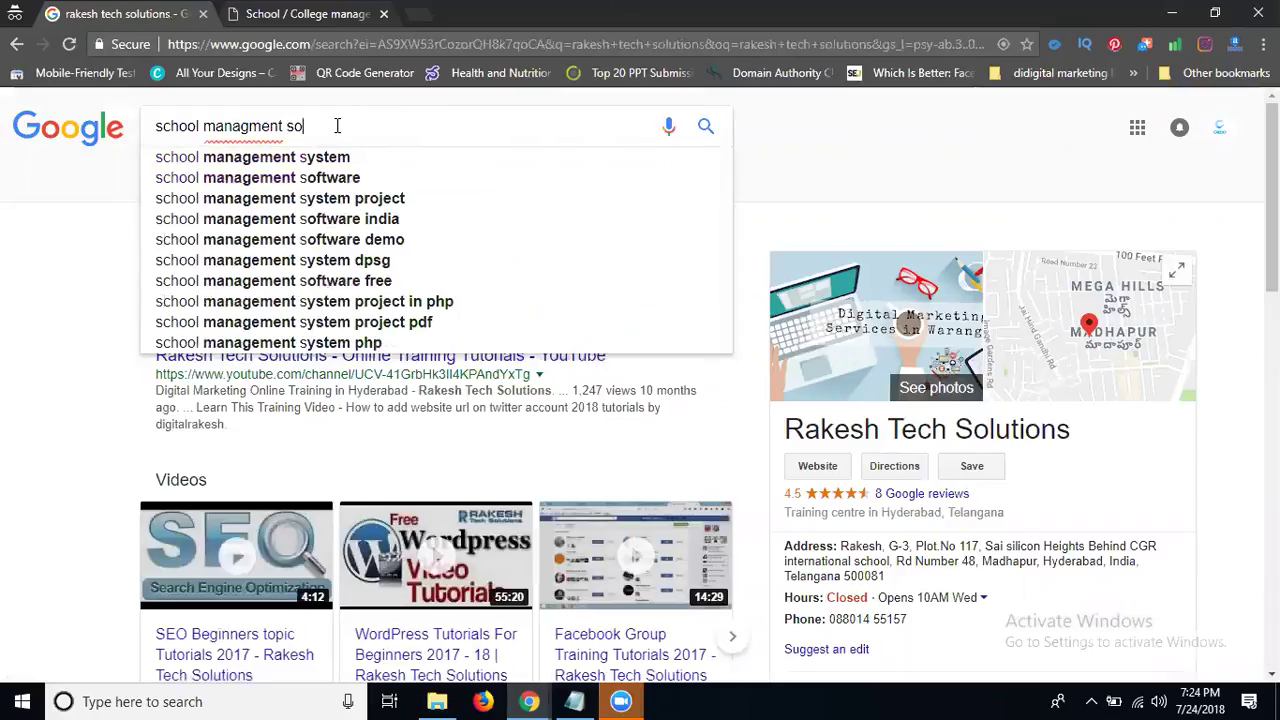
{"action": "type", "text": "ftware i"}
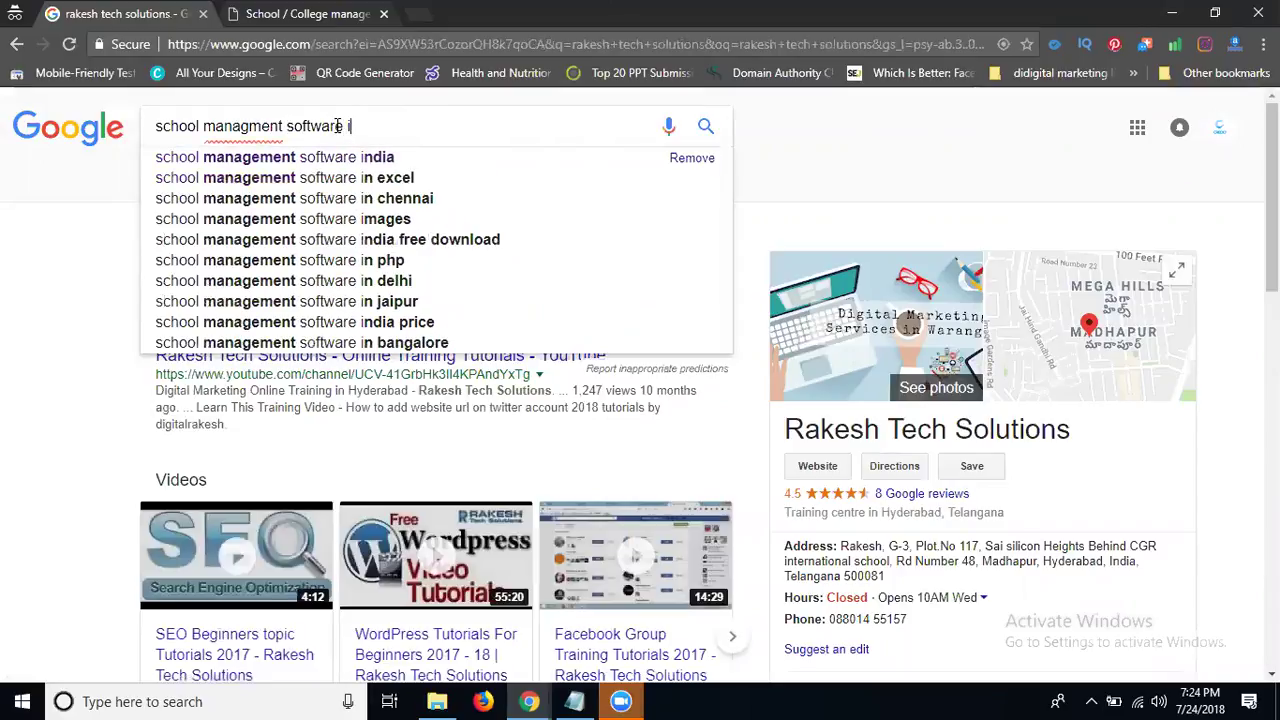
{"action": "type", "text": "n madhapur"}
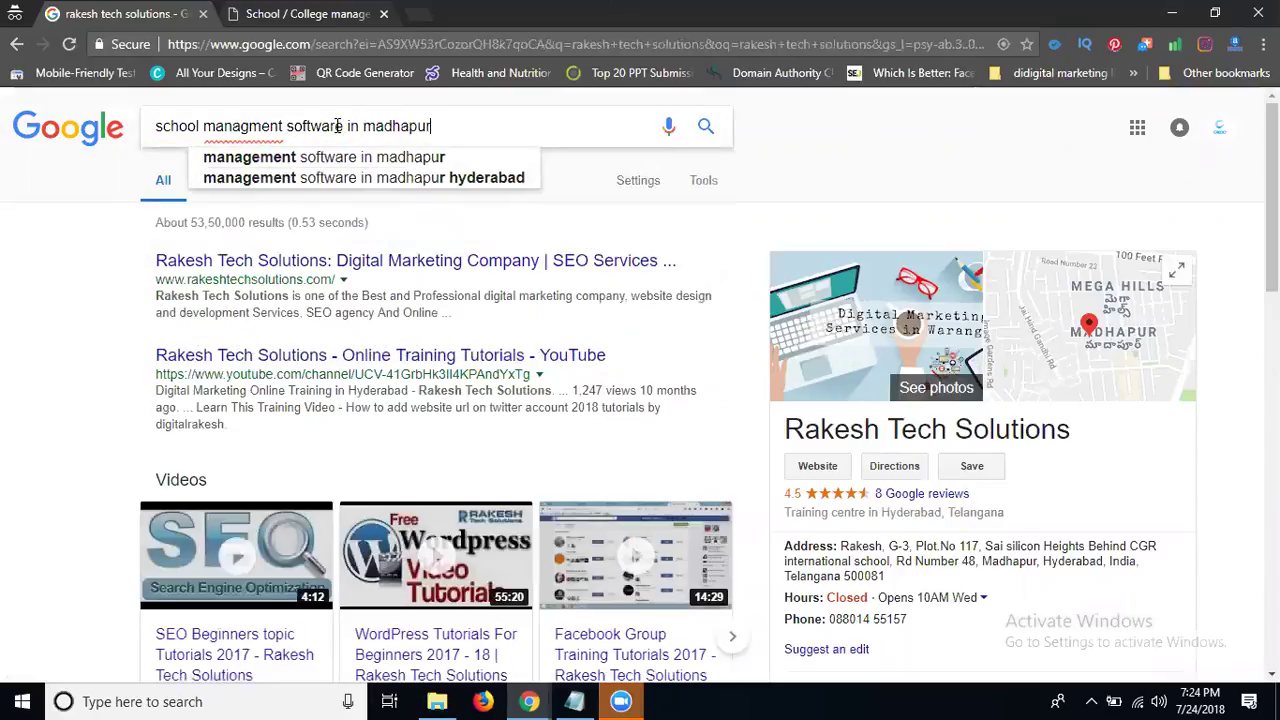
{"action": "key", "text": "Return"}
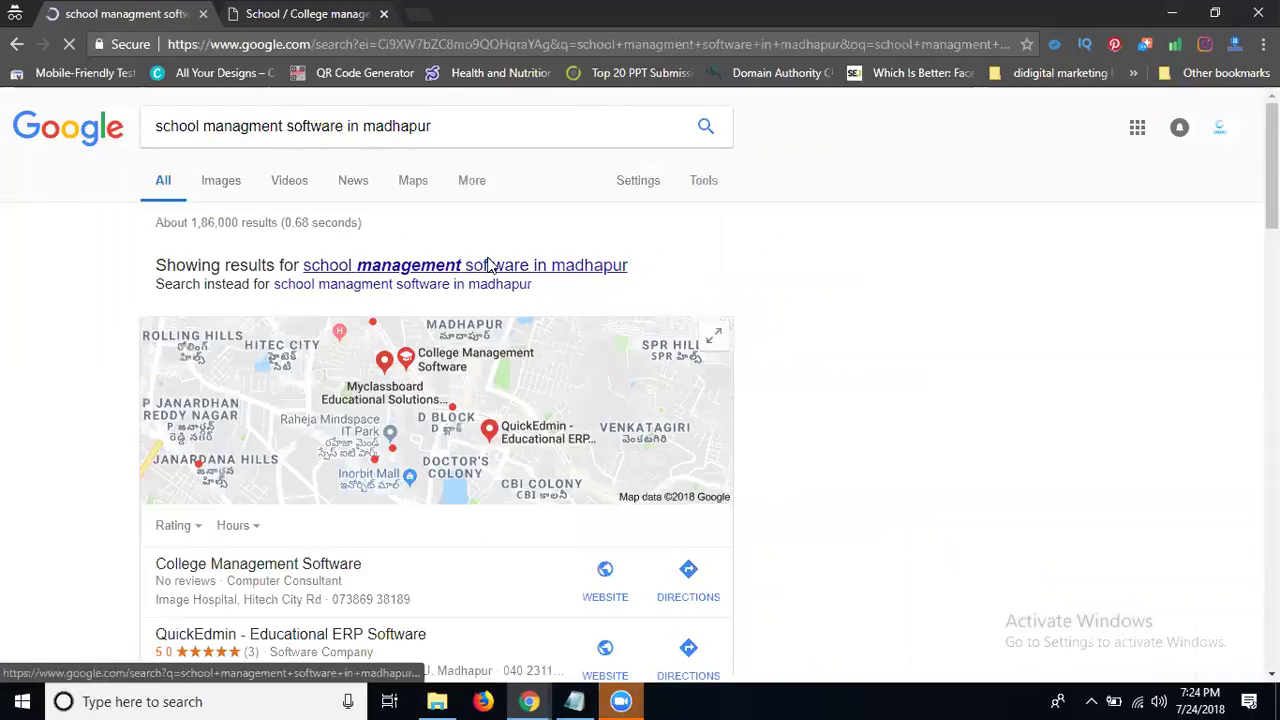
{"action": "left_click", "coordinate": [488, 266]}
{"action": "scroll", "coordinate": [488, 268], "scroll_direction": "down", "scroll_amount": 2}
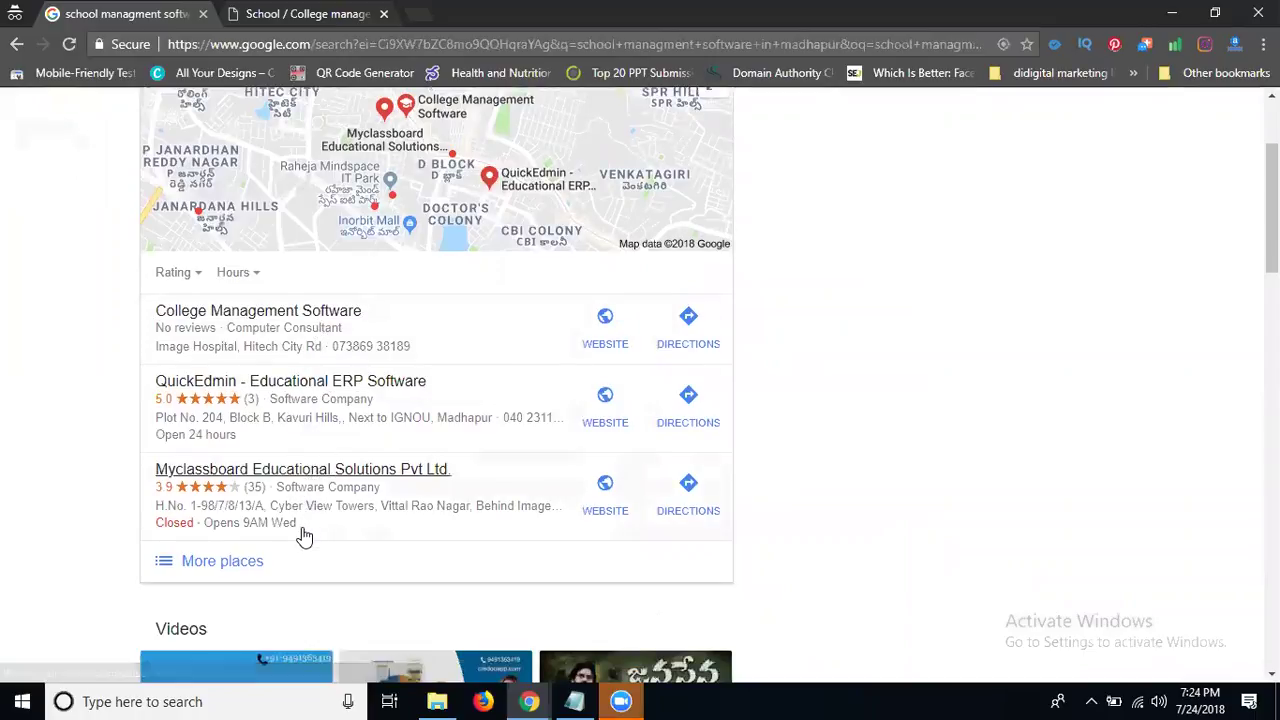
{"action": "scroll", "coordinate": [303, 530], "scroll_direction": "up", "scroll_amount": 2}
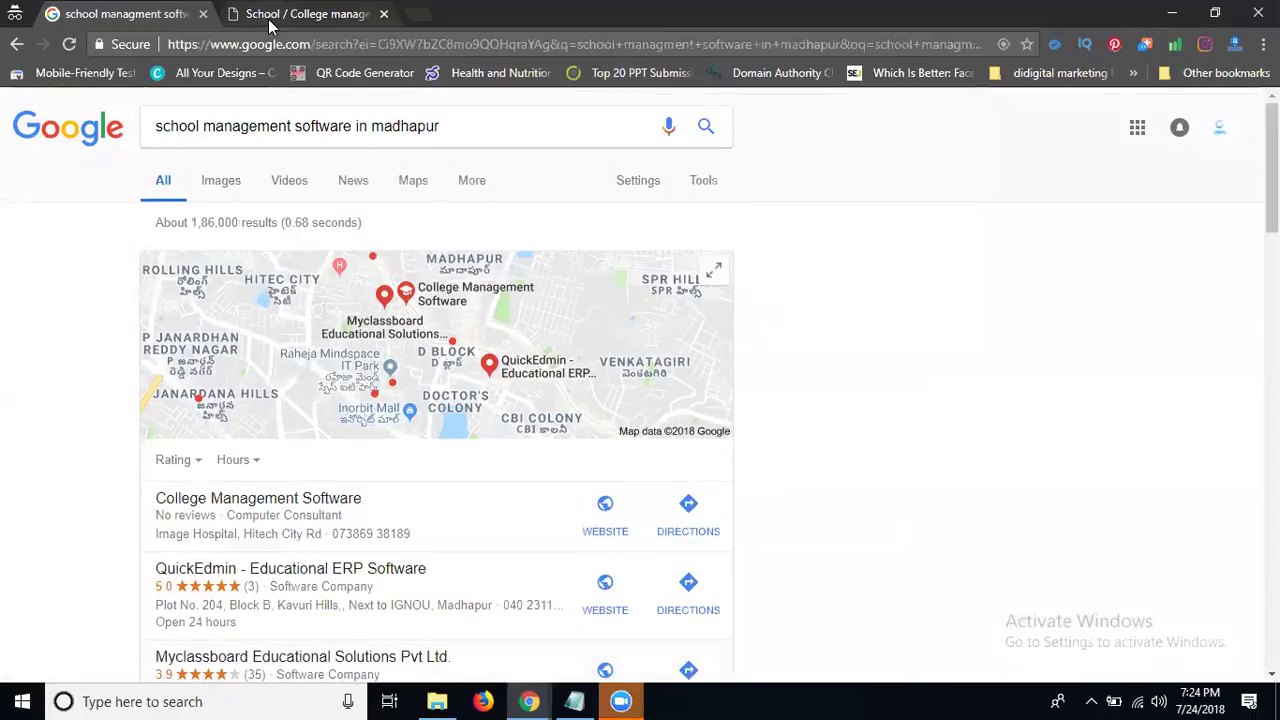
Load business.google.com to reach the CredoApp school management software listing dashboard.
{"action": "left_click", "coordinate": [268, 19]}
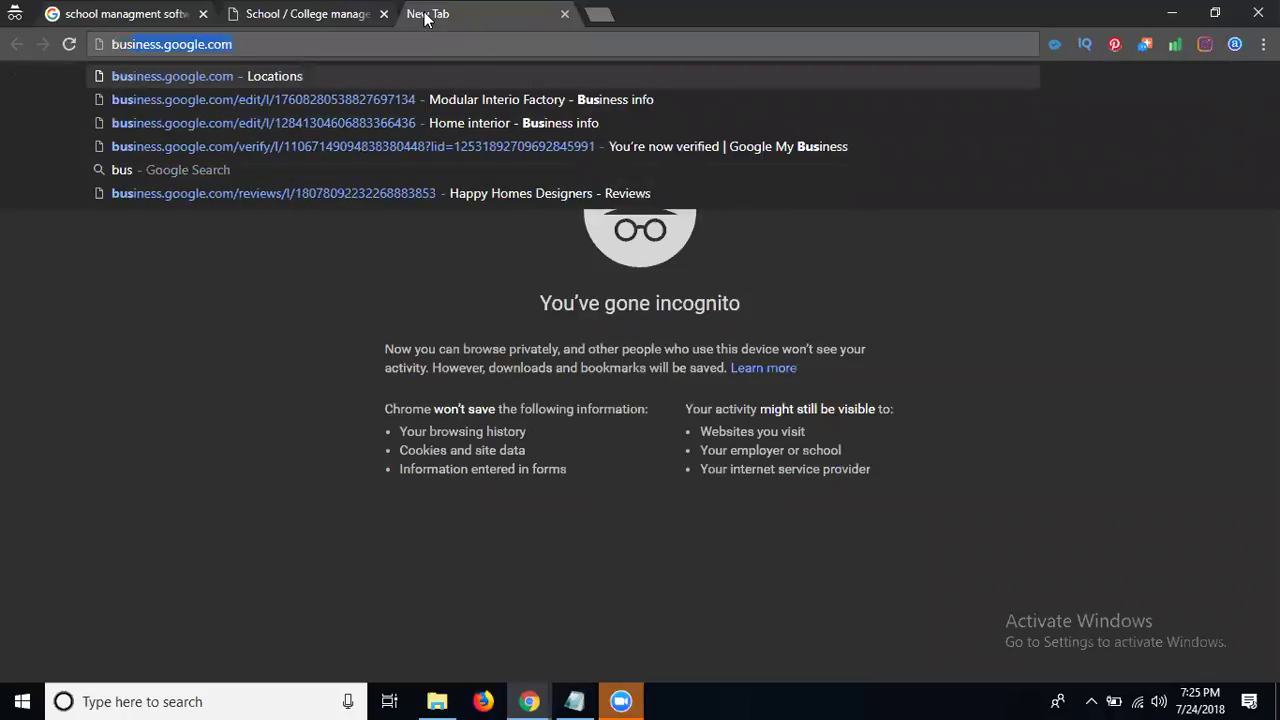
{"action": "key", "text": "Return"}
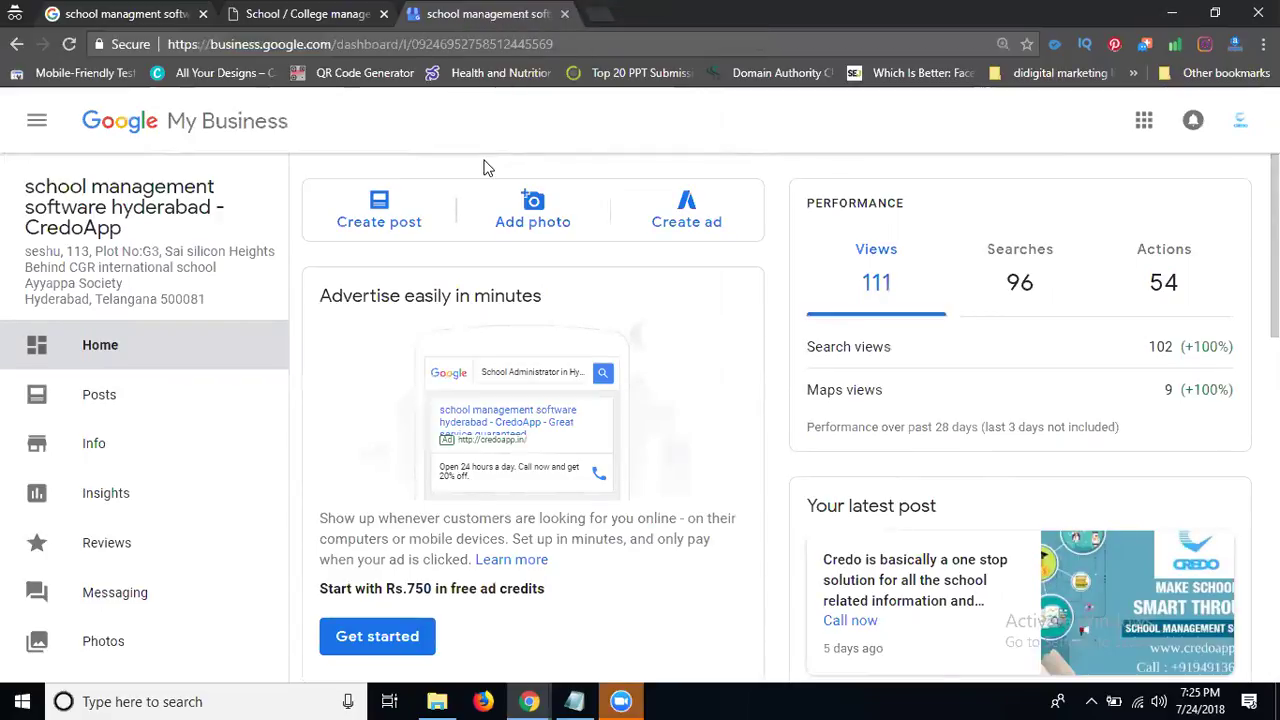
{"action": "scroll", "coordinate": [486, 166], "scroll_direction": "down", "scroll_amount": 2}
{"action": "scroll", "coordinate": [408, 258], "scroll_direction": "up", "scroll_amount": 2}
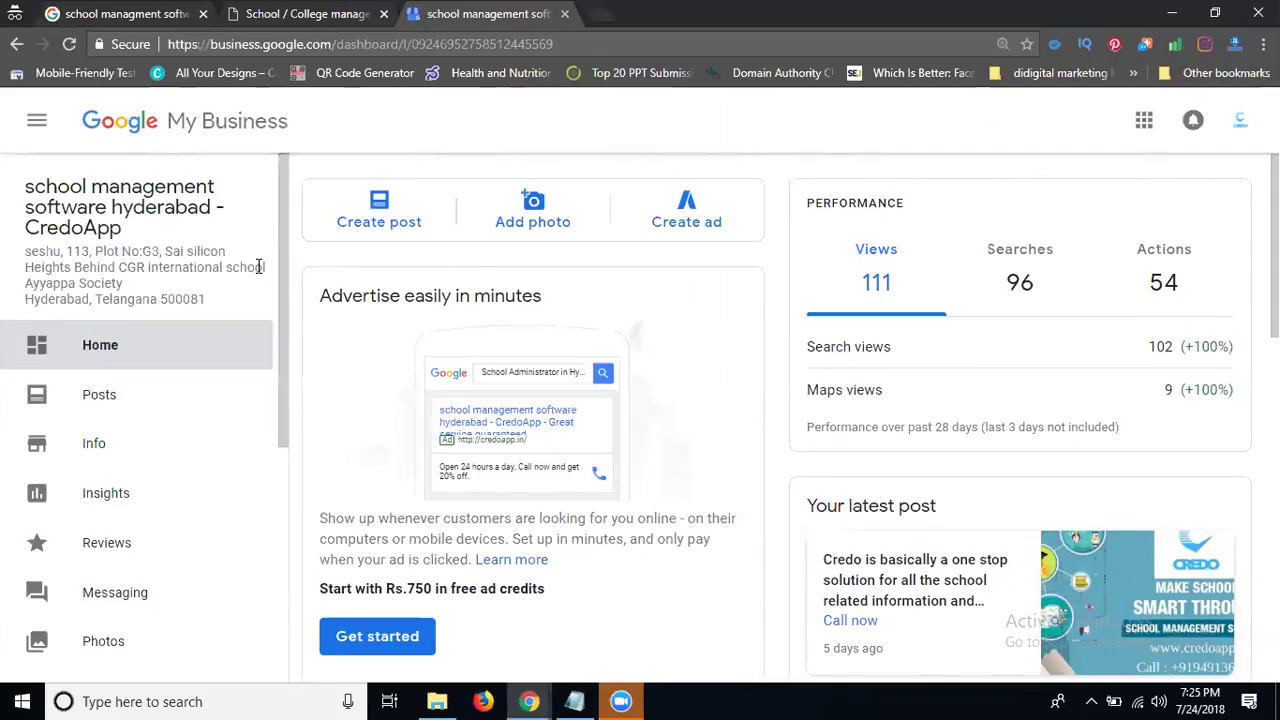
{"action": "scroll", "coordinate": [171, 356], "scroll_direction": "down", "scroll_amount": 4}
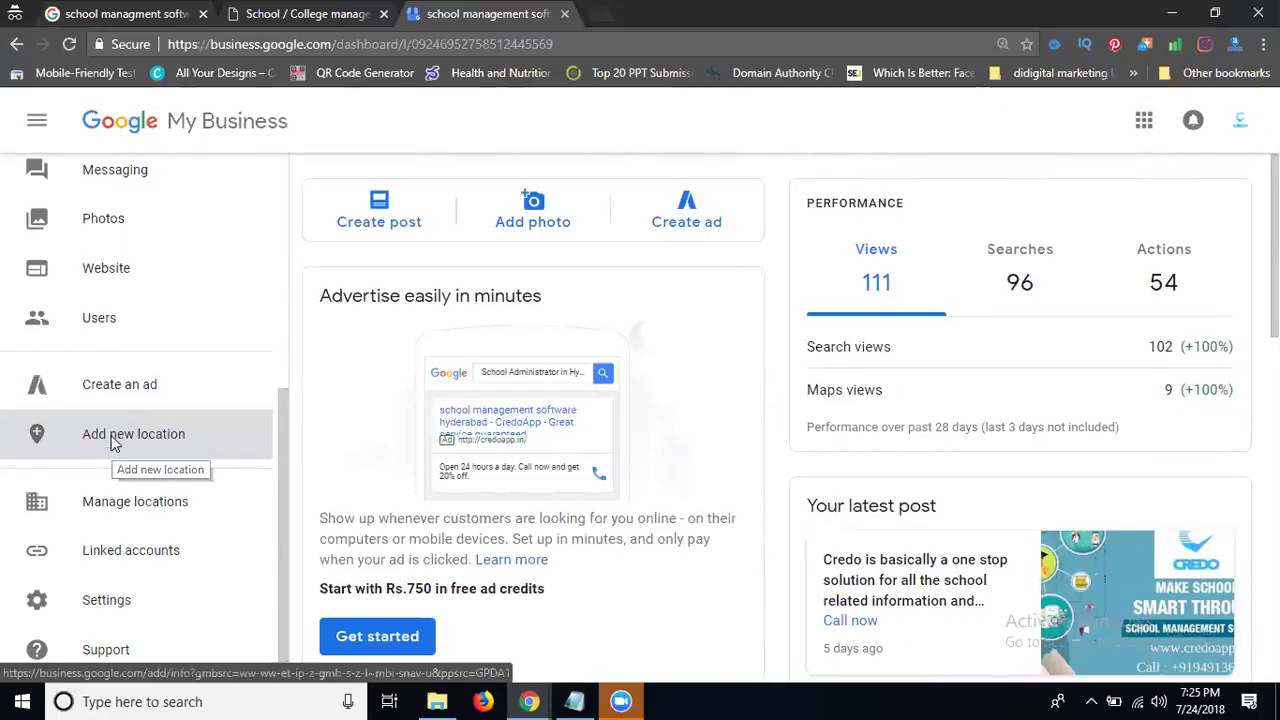
Add a new business location named 'School managment system erp software providers in vijayawada' and select it.
{"action": "left_click", "coordinate": [113, 436]}
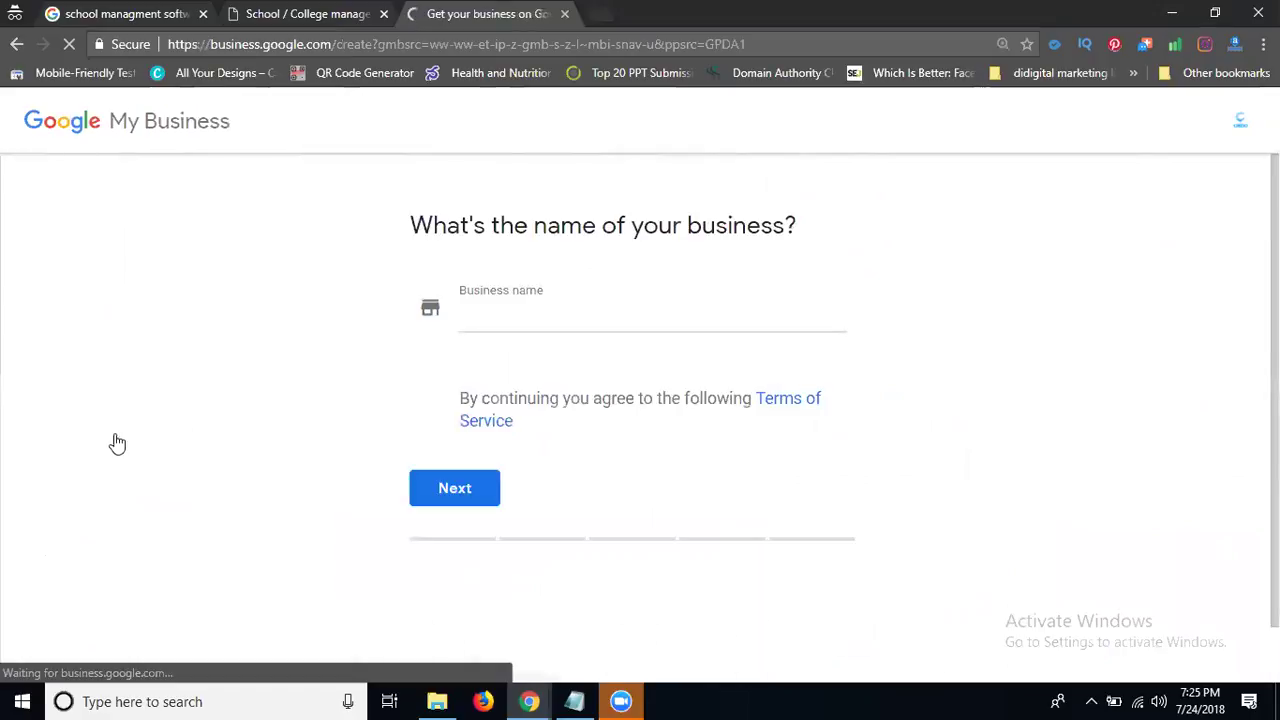
{"action": "left_click", "coordinate": [485, 318]}
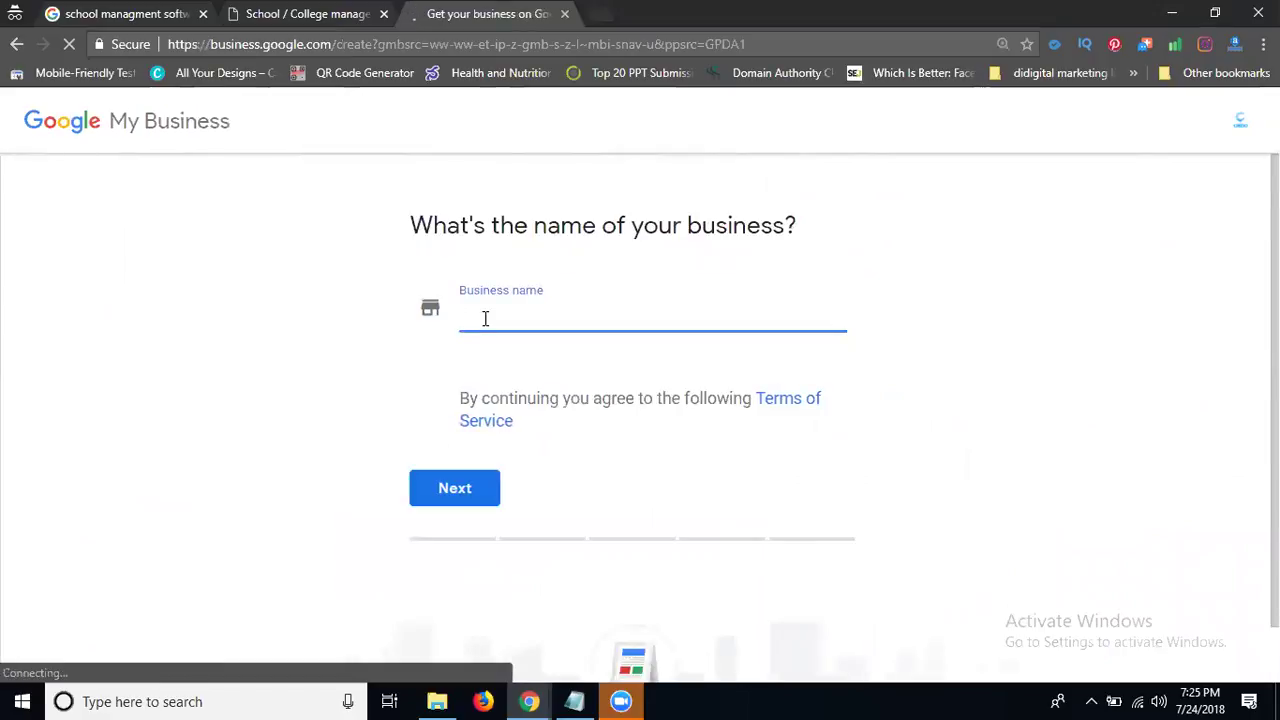
{"action": "type", "text": "School "}
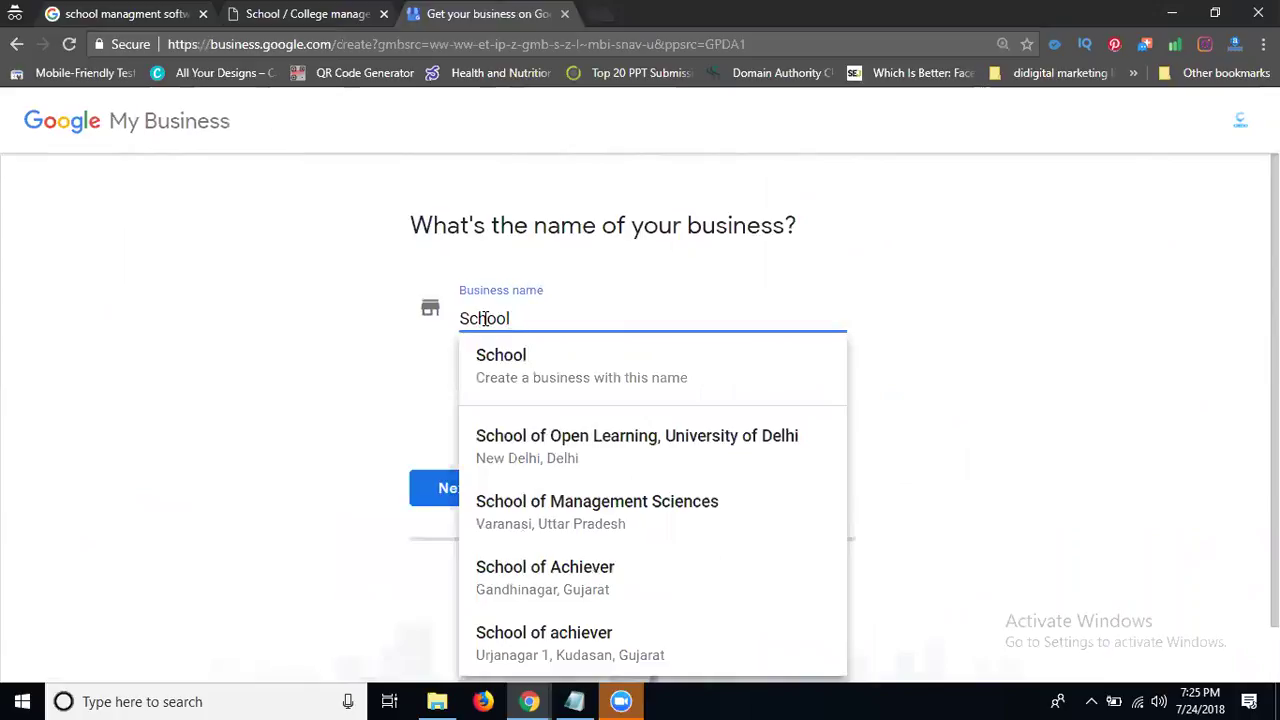
{"action": "type", "text": "system"}
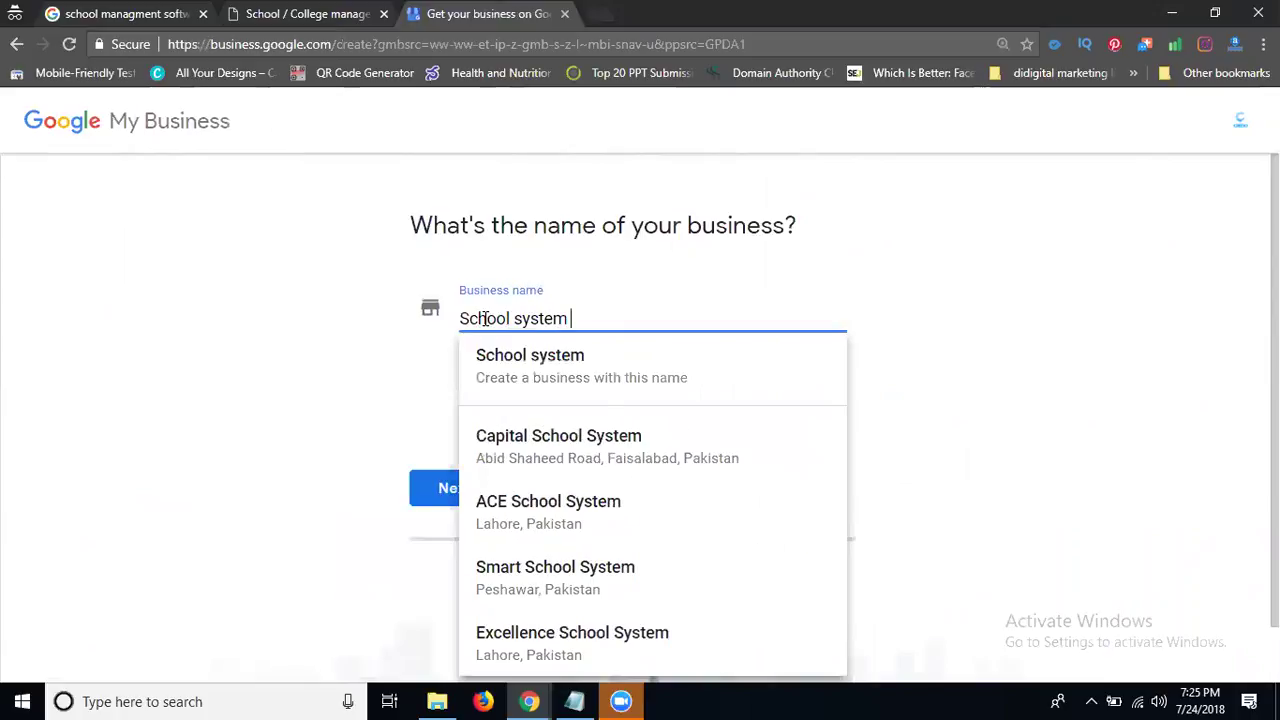
{"action": "type", "text": " erp so"}
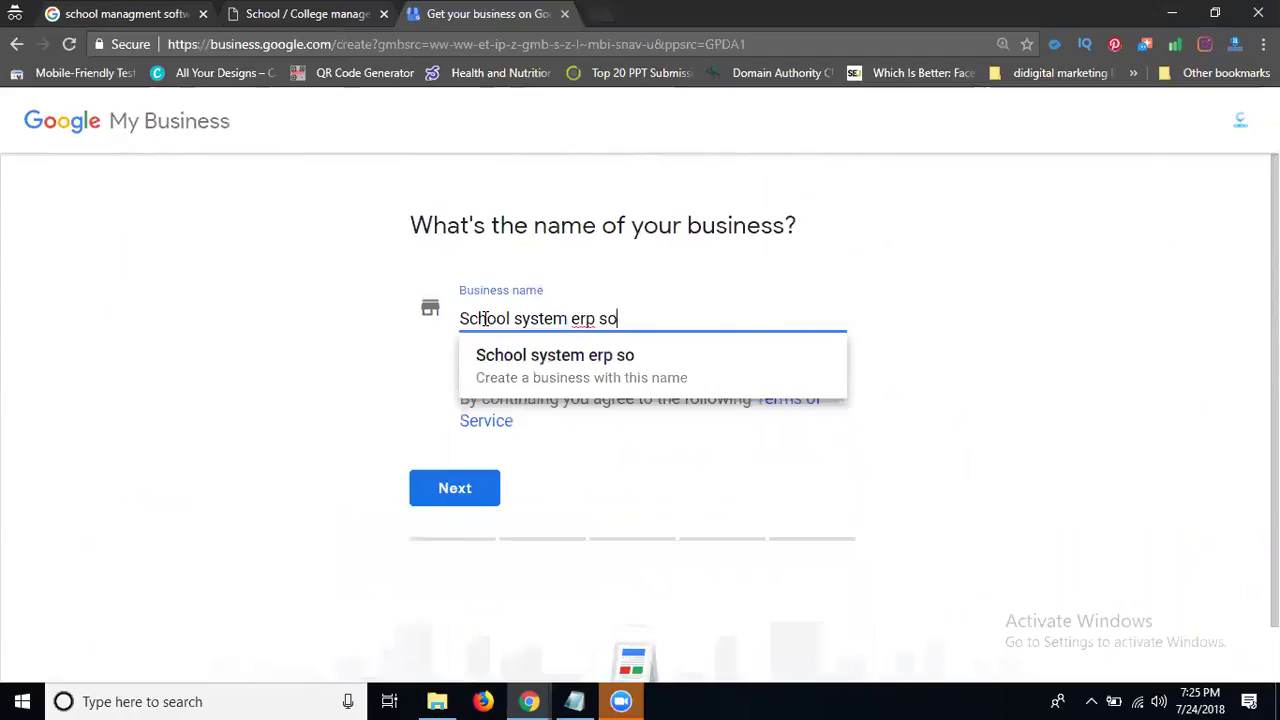
{"action": "type", "text": "ftware pro"}
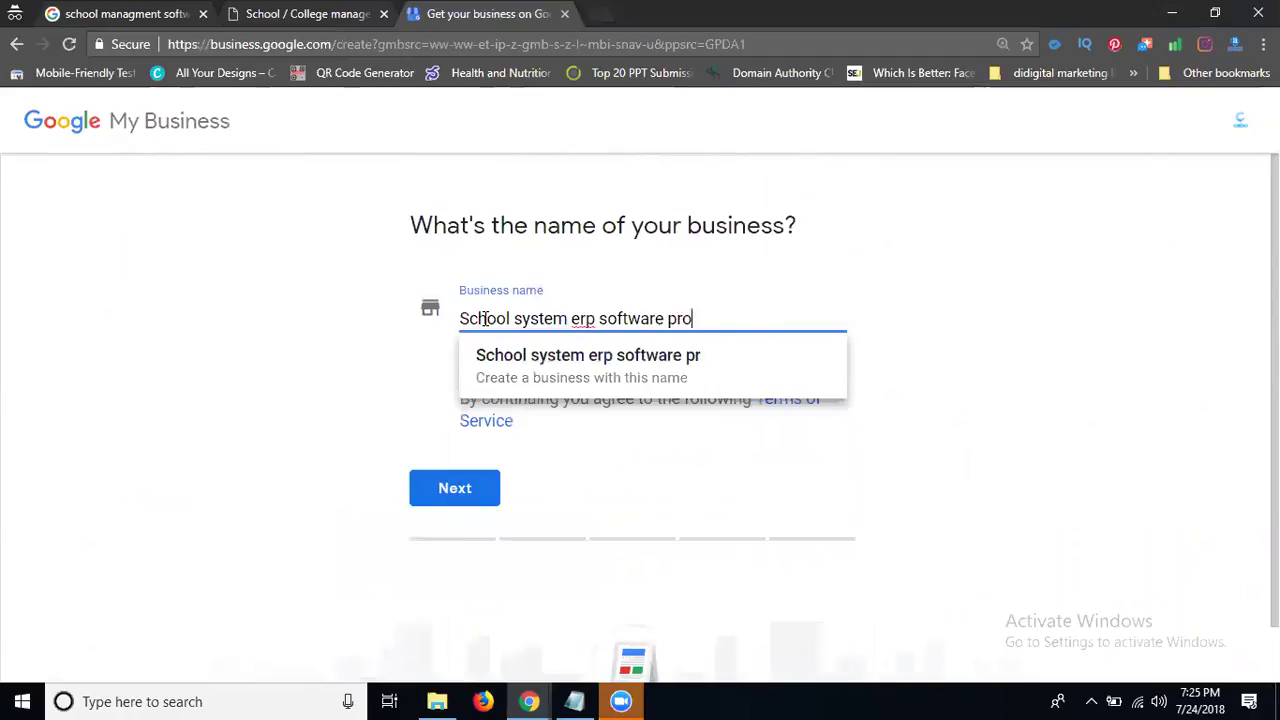
{"action": "type", "text": "viders"}
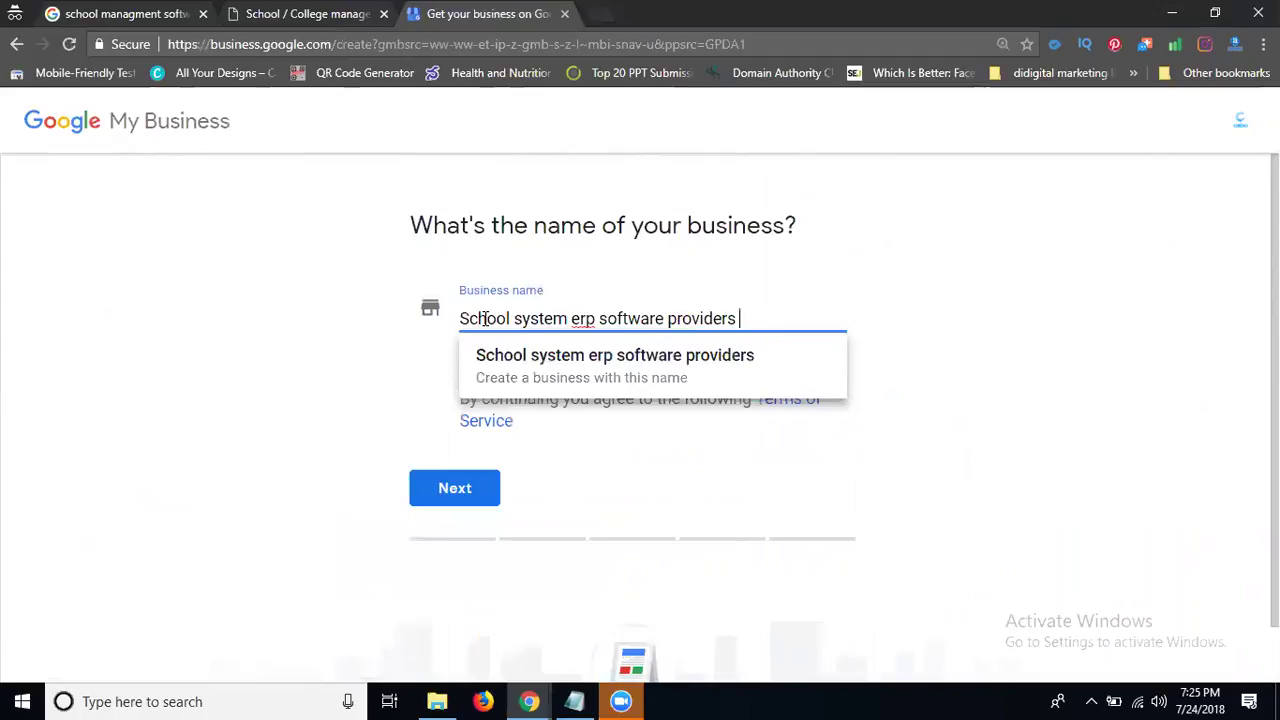
{"action": "type", "text": " in vijayawada"}
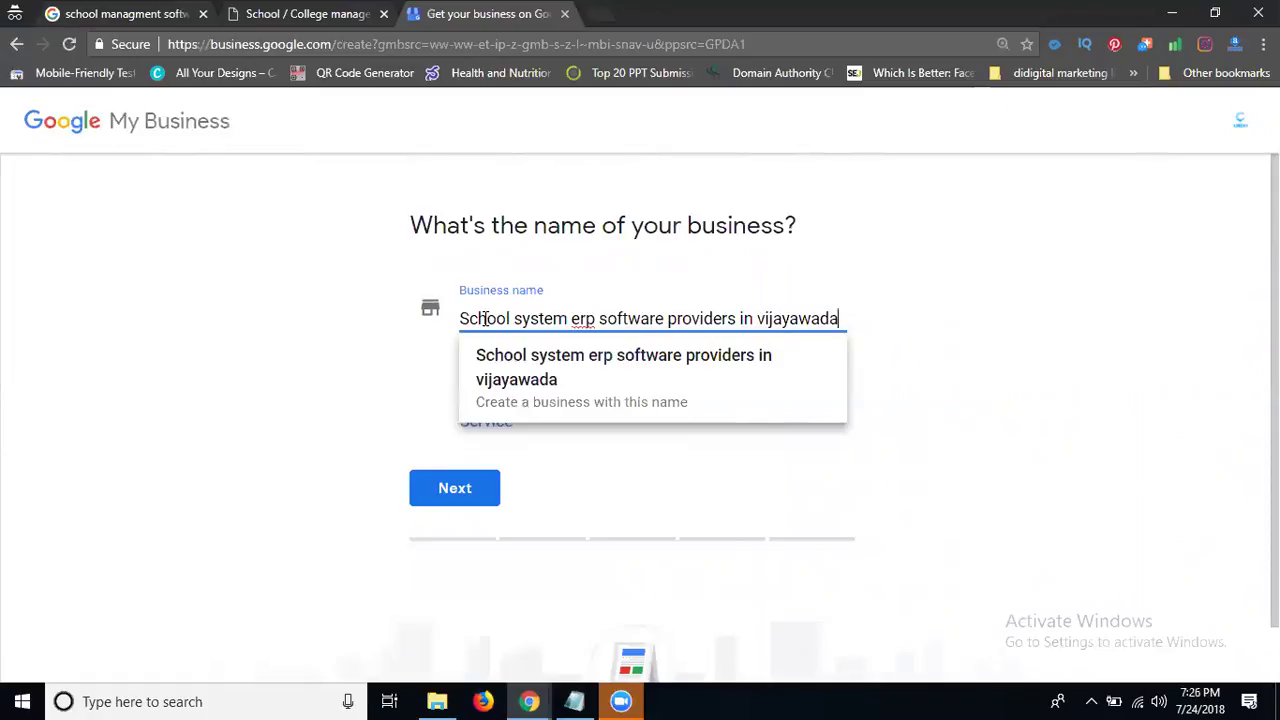
{"action": "left_click", "coordinate": [514, 318]}
{"action": "type", "text": "managment"}
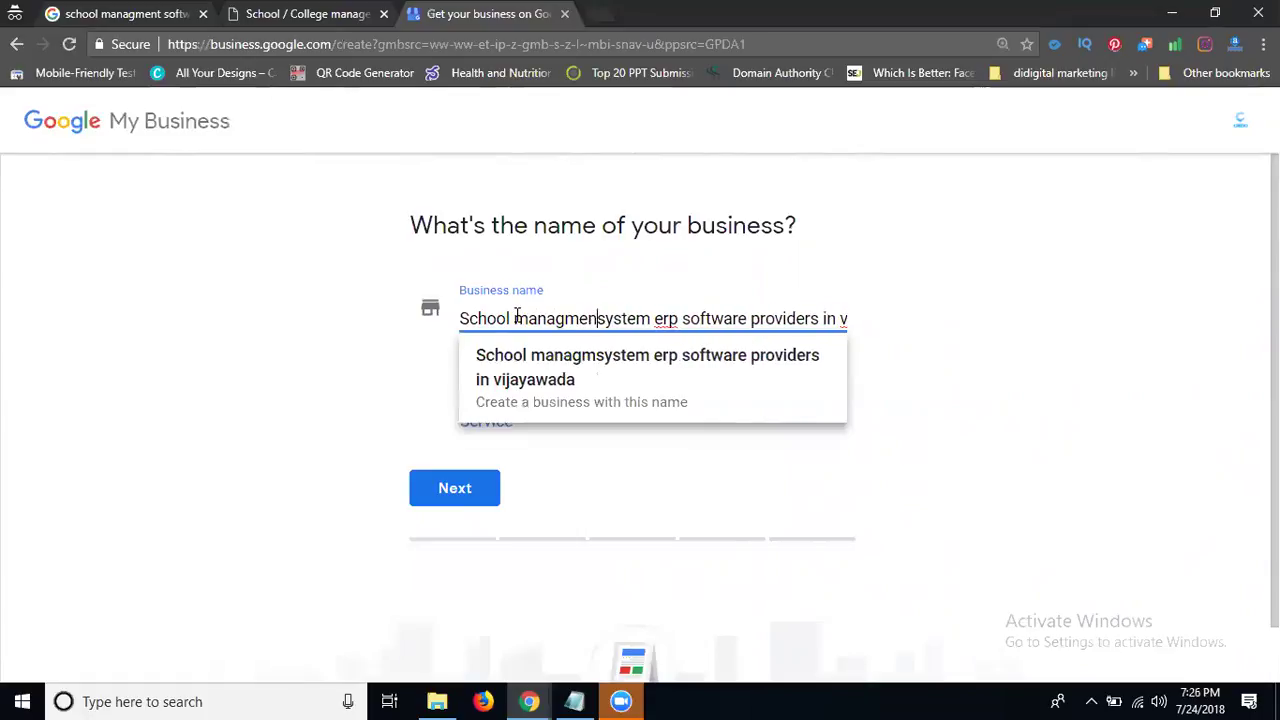
{"action": "key", "text": "ctrl+a"}
{"action": "key", "text": "ctrl+c"}
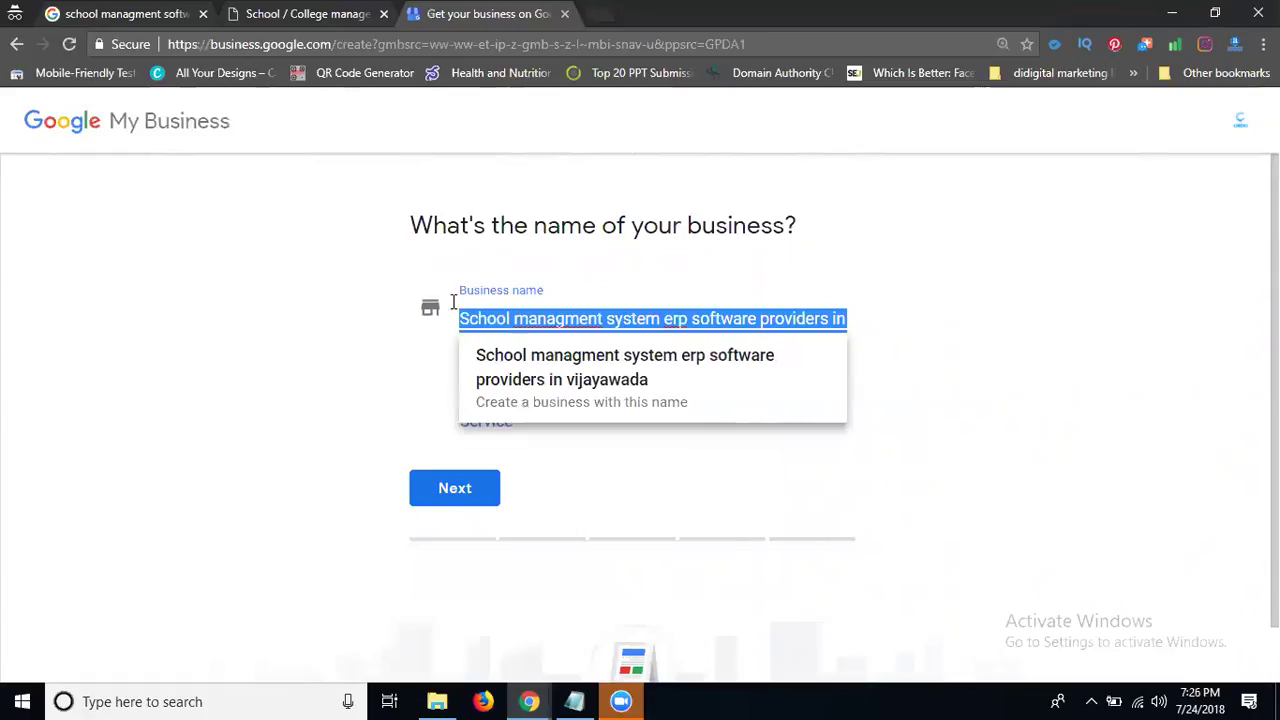
Search Google for the business name and take its corrected 'management' spelling.
{"action": "left_click", "coordinate": [110, 13]}
{"action": "triple_click", "coordinate": [263, 126]}
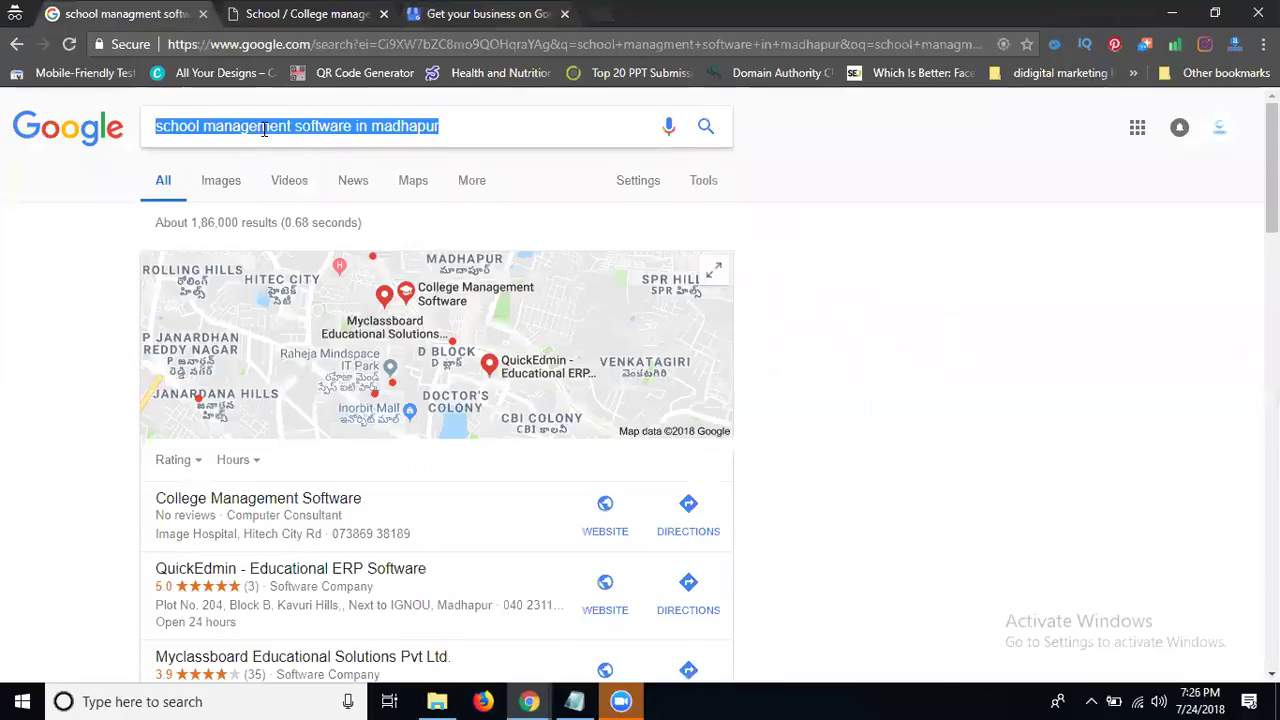
{"action": "key", "text": "ctrl+v"}
{"action": "key", "text": "Return"}
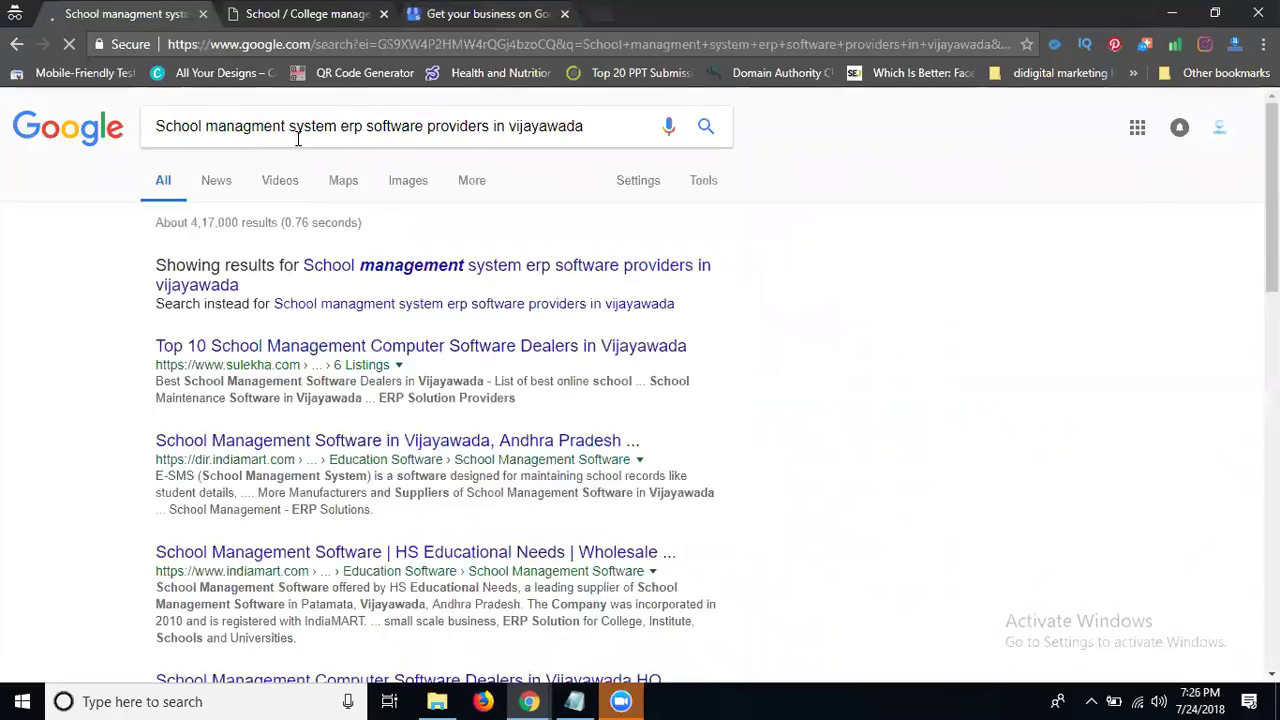
{"action": "left_click", "coordinate": [405, 266]}
{"action": "triple_click", "coordinate": [341, 126]}
{"action": "key", "text": "ctrl+c"}
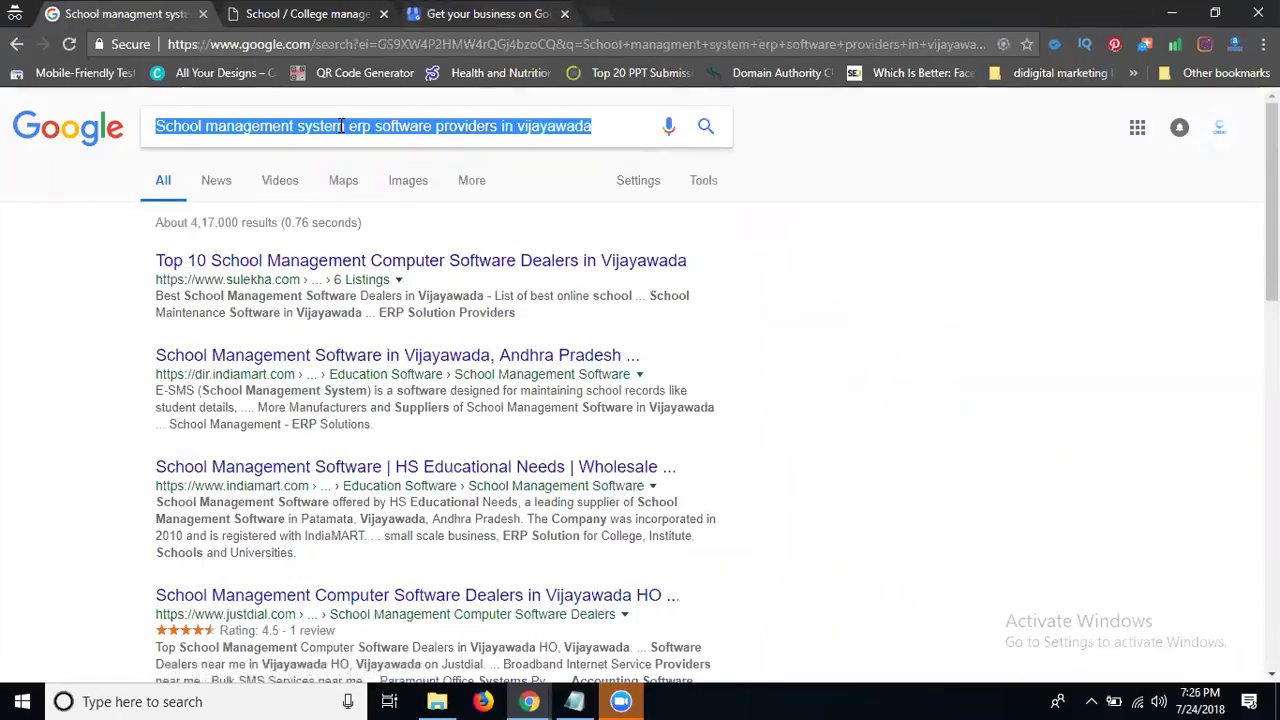
{"action": "scroll", "coordinate": [312, 328], "scroll_direction": "down", "scroll_amount": 7}
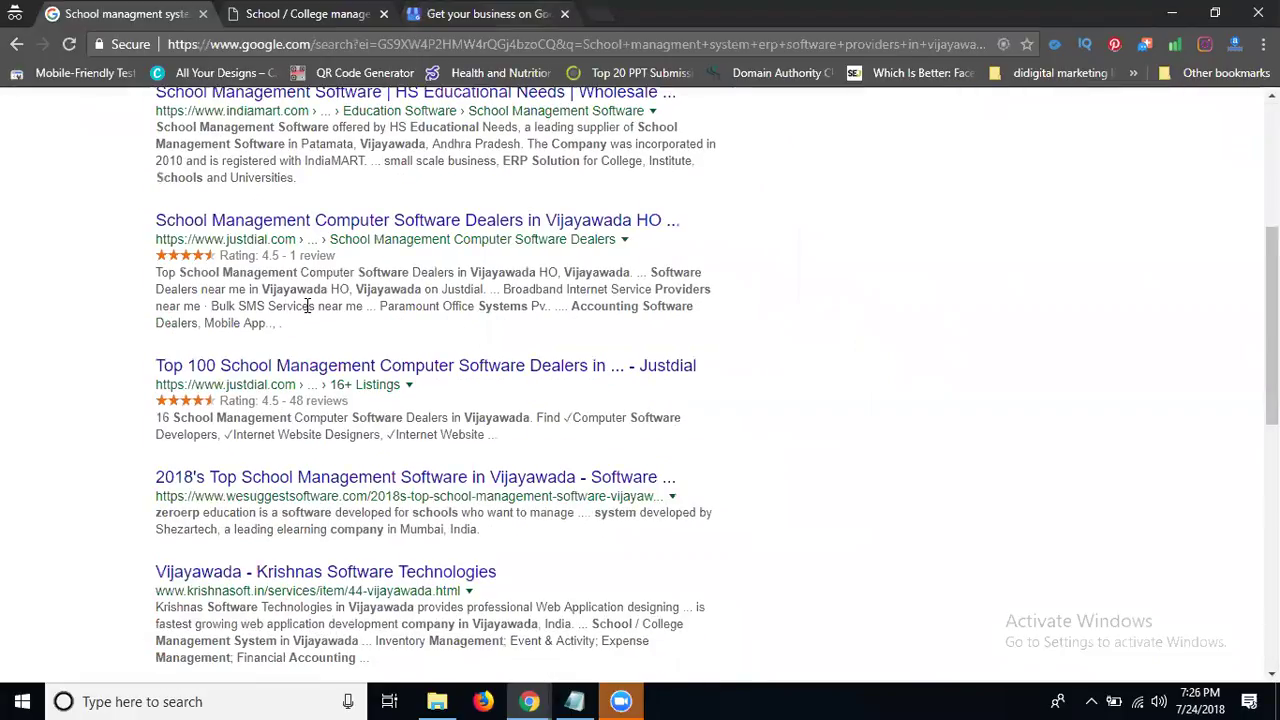
{"action": "scroll", "coordinate": [308, 314], "scroll_direction": "up", "scroll_amount": 5}
{"action": "scroll", "coordinate": [308, 314], "scroll_direction": "up", "scroll_amount": 2}
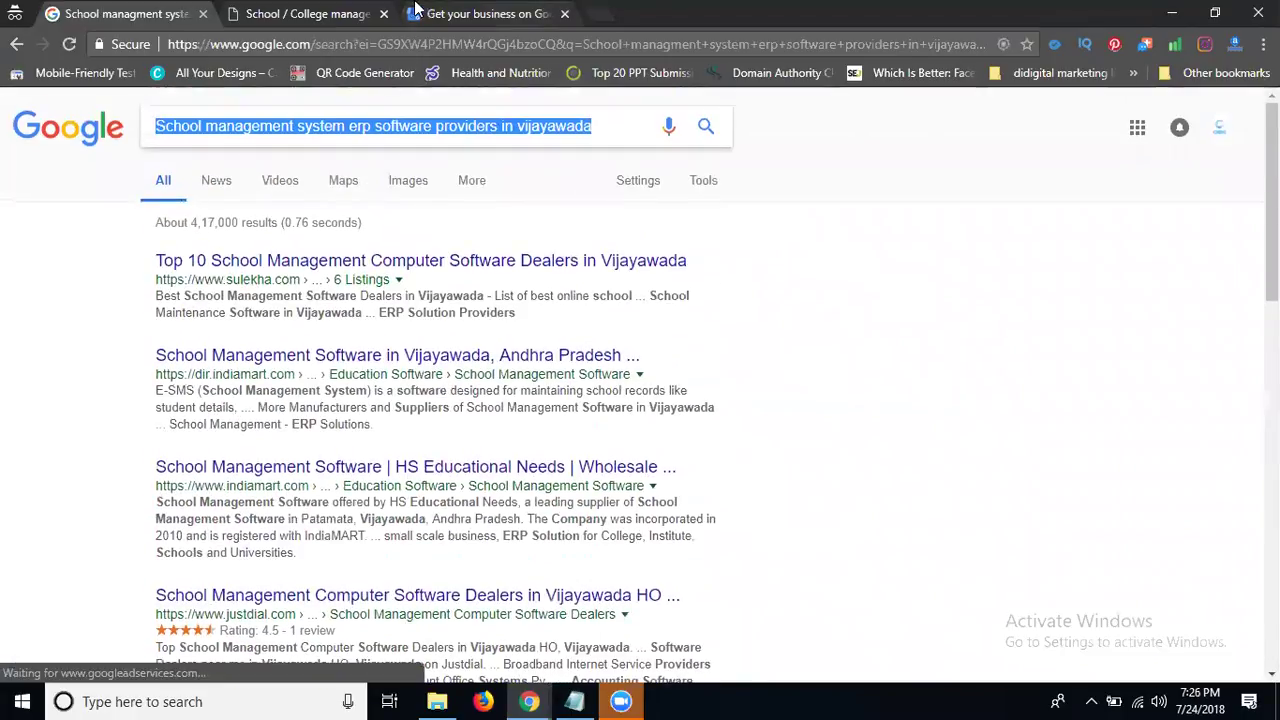
Put 'School management system erp software providers in vijayawada' into the Business name field.
{"action": "left_click", "coordinate": [480, 14]}
{"action": "key", "text": "ctrl+v"}
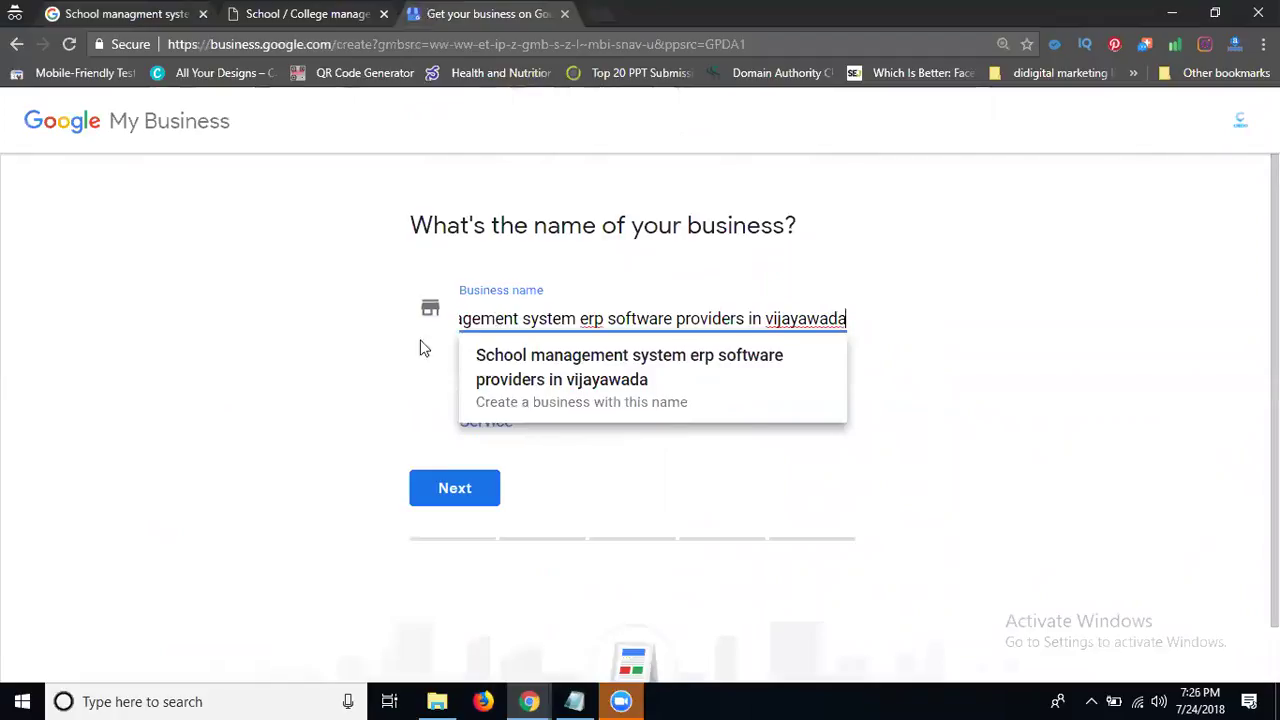
{"action": "left_click", "coordinate": [318, 420]}
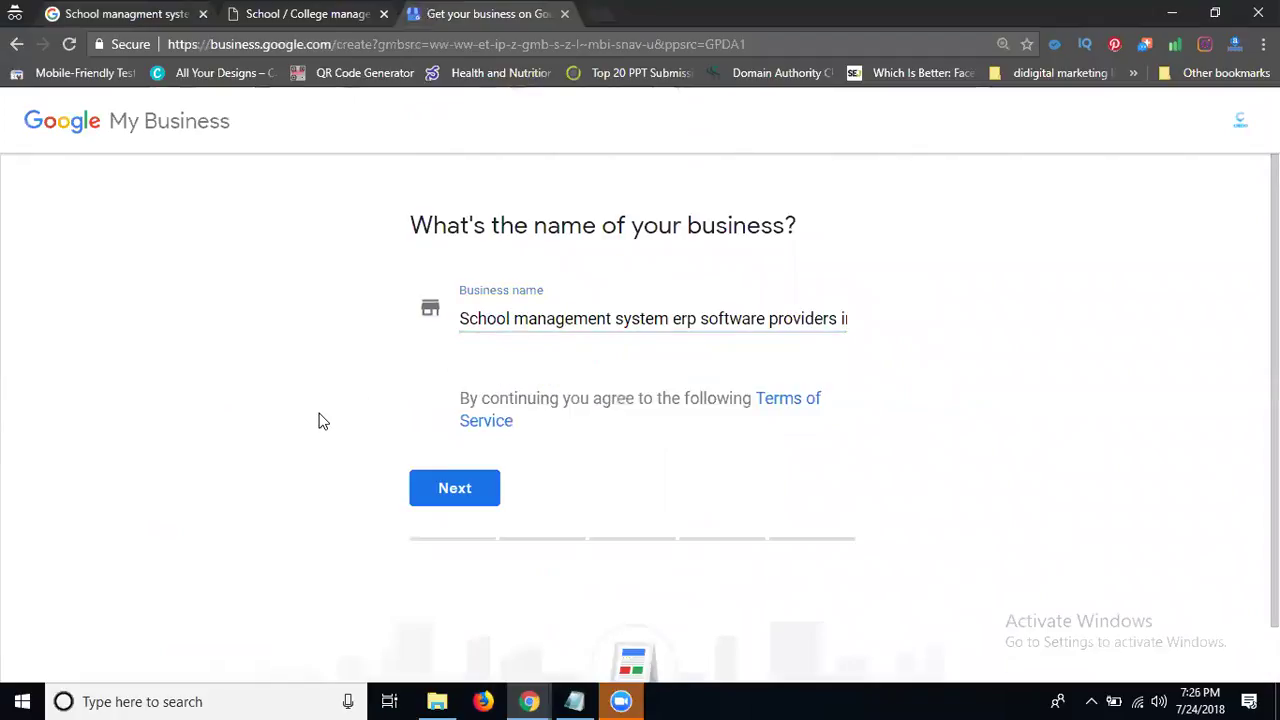
Move to the location step and paste the first two address lines into Street address.
{"action": "left_click", "coordinate": [463, 486]}
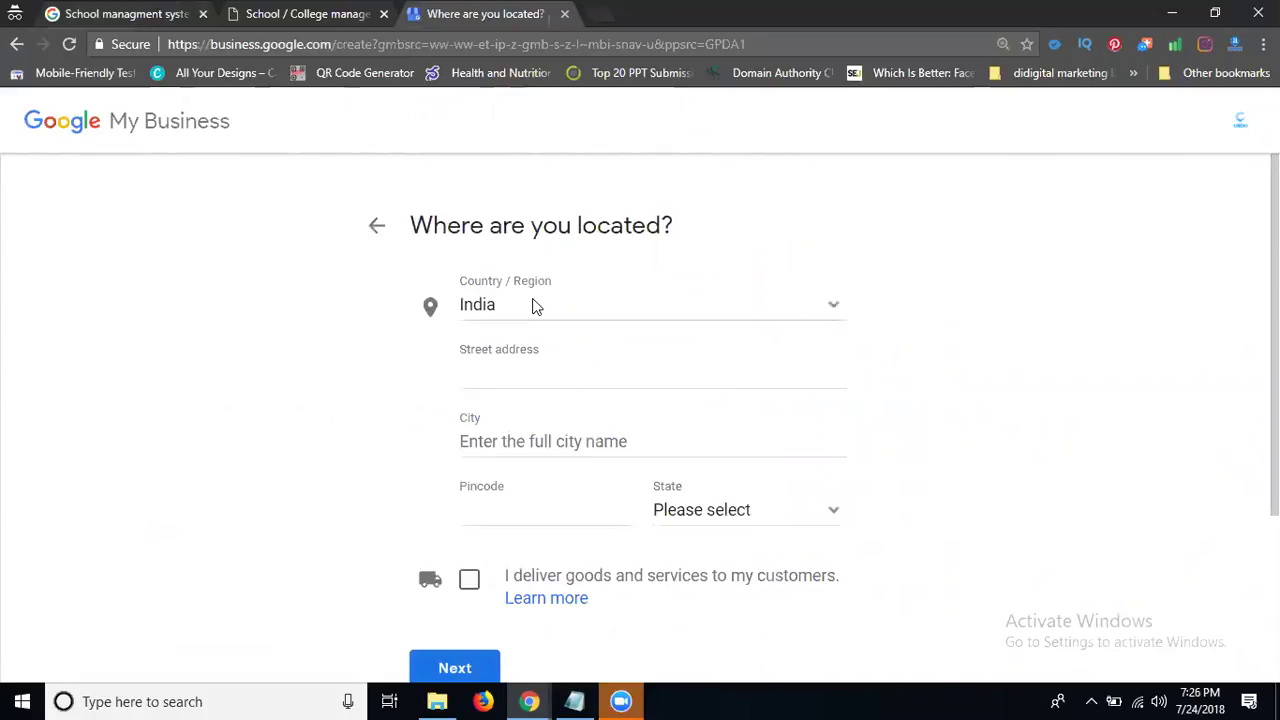
{"action": "left_click", "coordinate": [574, 701]}
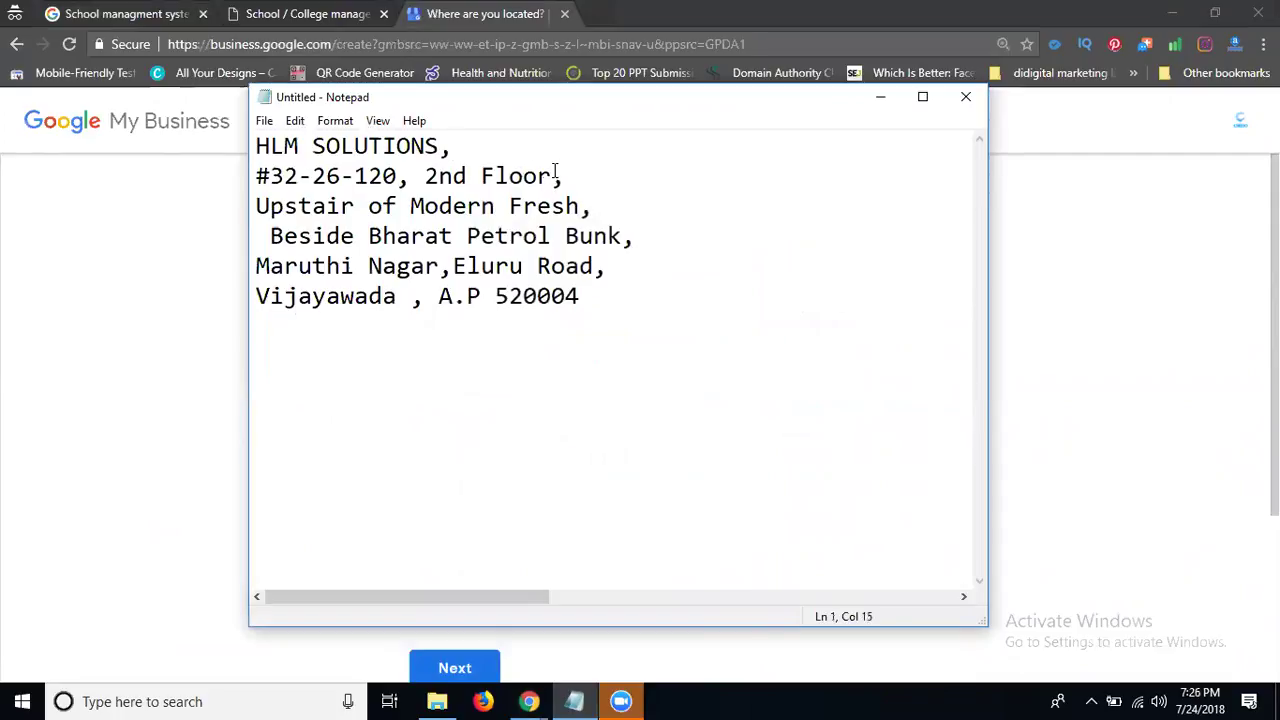
{"action": "left_click_drag", "start_coordinate": [562, 176], "coordinate": [257, 148]}
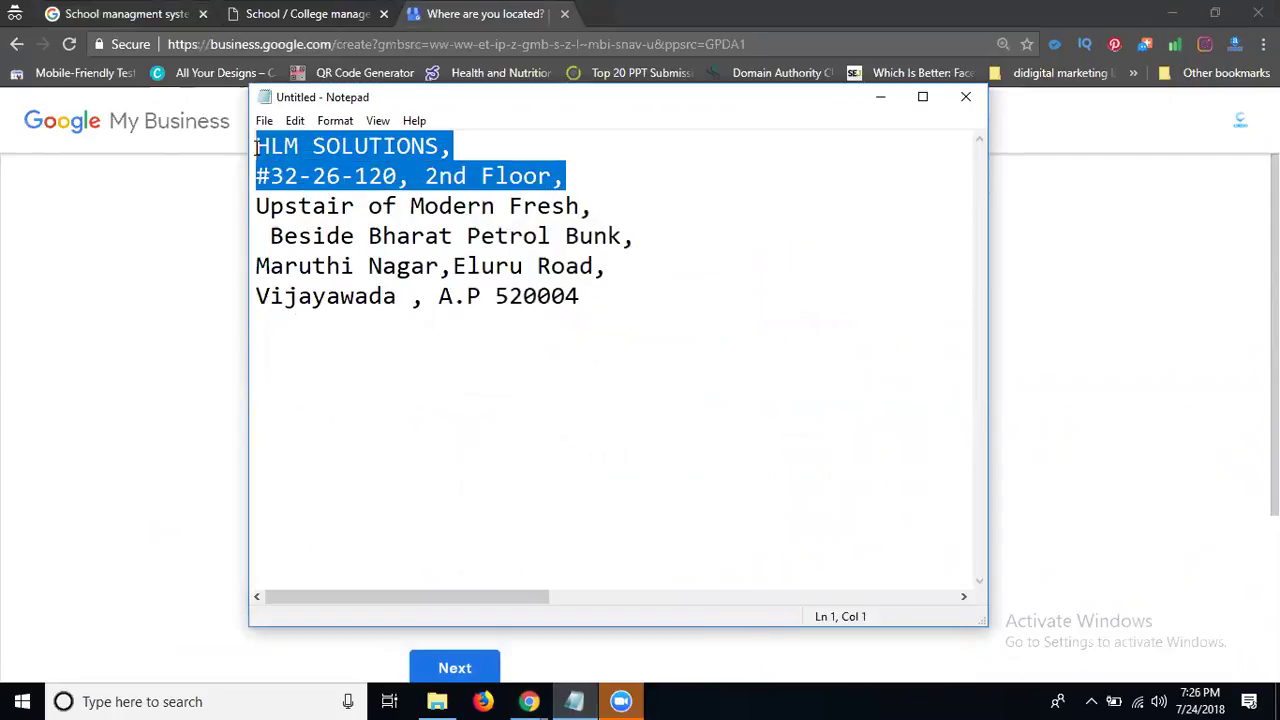
{"action": "left_click", "coordinate": [139, 239]}
{"action": "left_click", "coordinate": [491, 380]}
{"action": "type", "text": "HLM SOLUTIONS, #32-26-120, 2nd Floor,"}
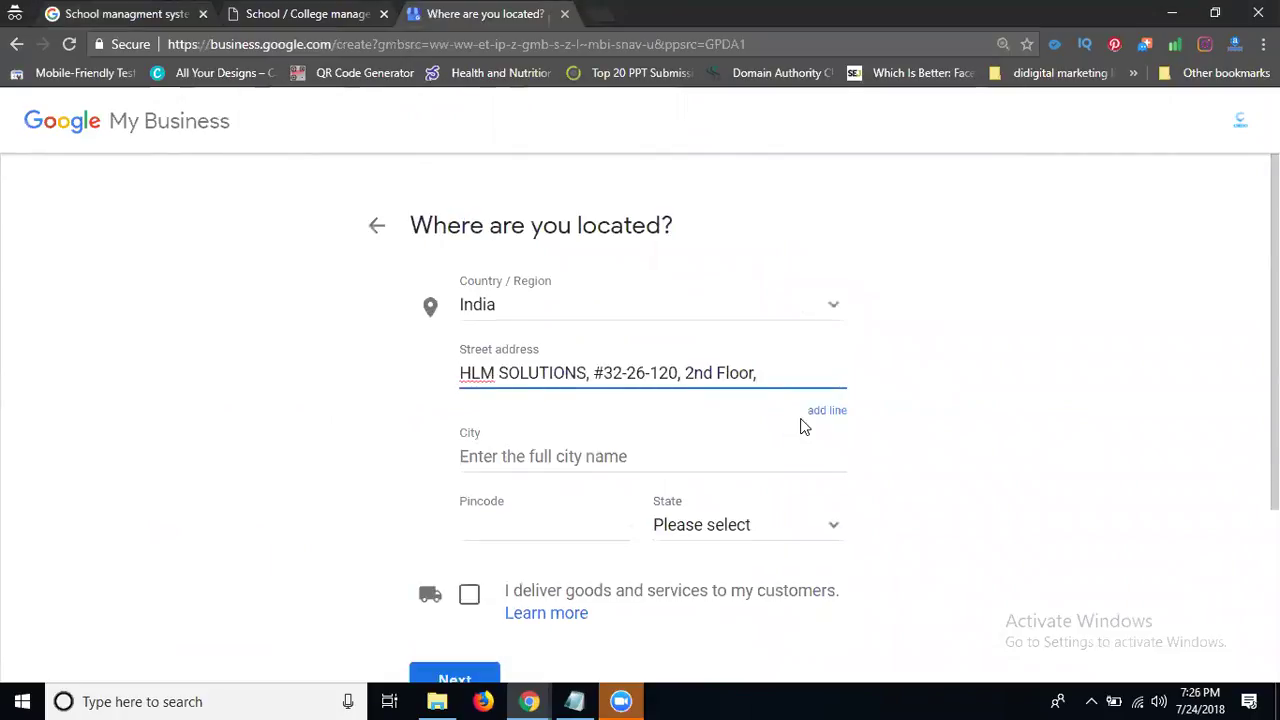
{"action": "left_click", "coordinate": [822, 412]}
Fill the second street address line and append the third address line after 2nd Floor.
{"action": "left_click", "coordinate": [574, 701]}
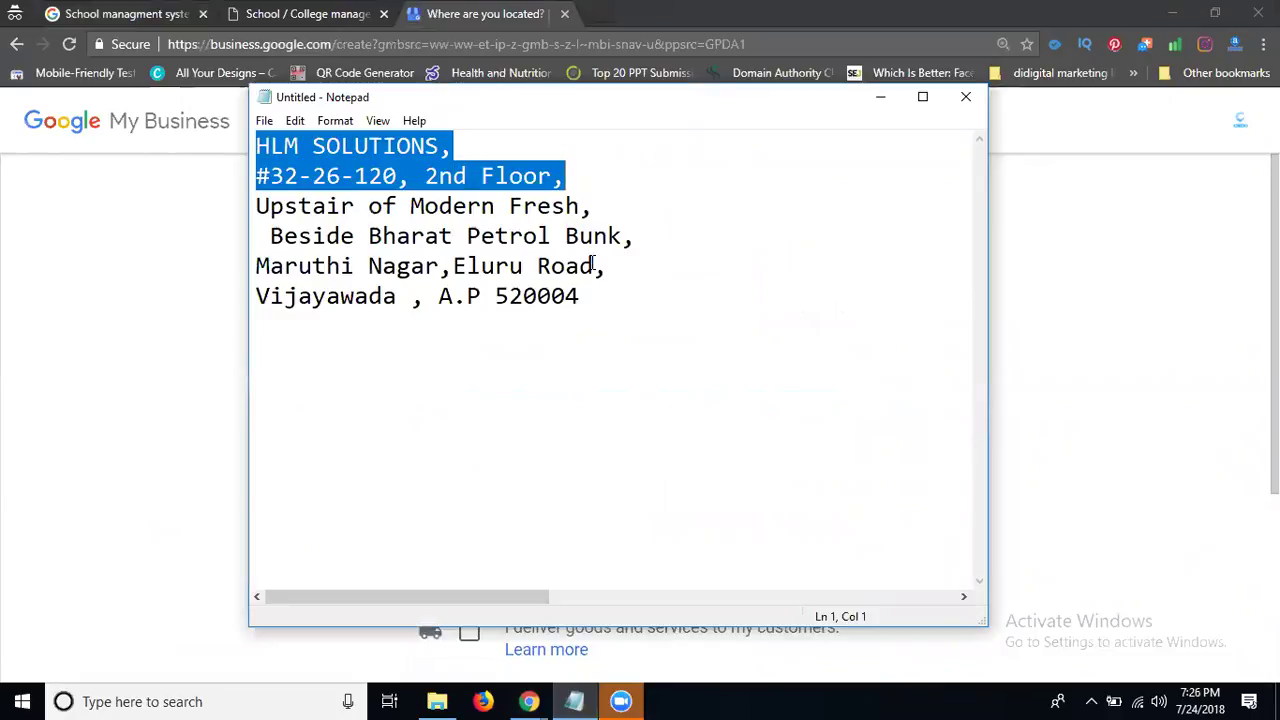
{"action": "left_click_drag", "start_coordinate": [594, 266], "coordinate": [271, 236]}
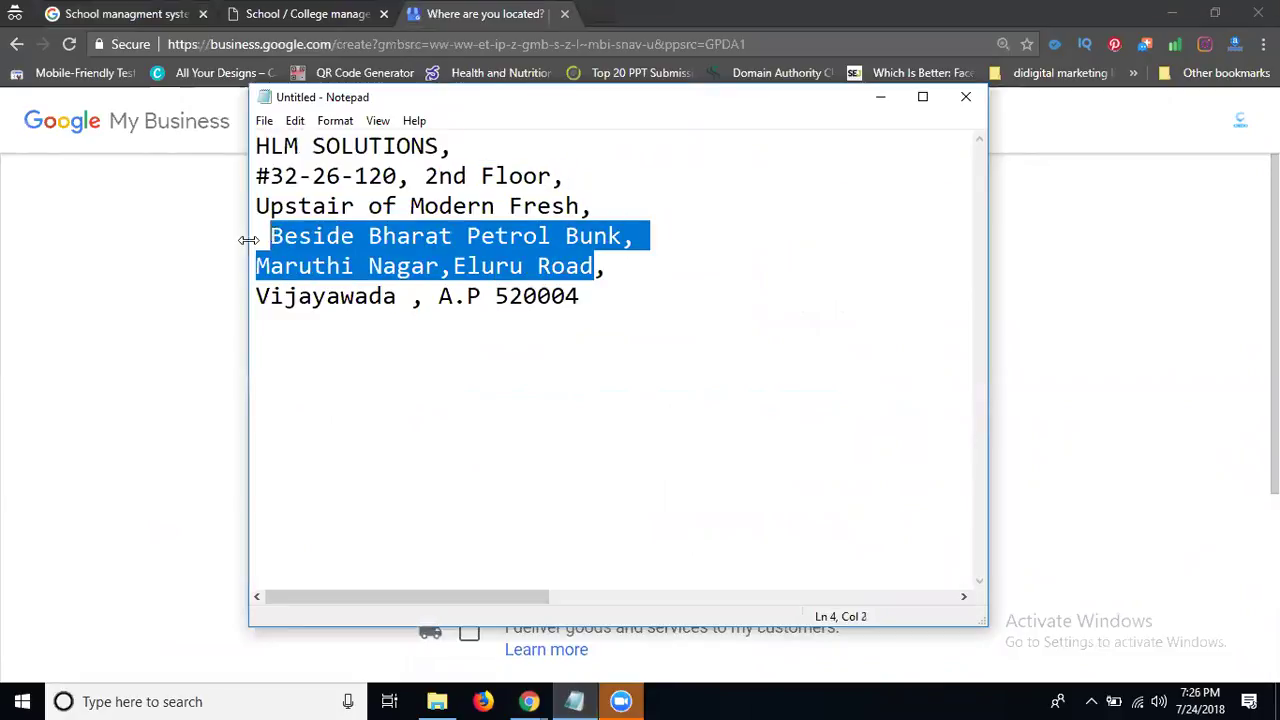
{"action": "key", "text": "ctrl+c"}
{"action": "left_click", "coordinate": [125, 282]}
{"action": "left_click", "coordinate": [540, 424]}
{"action": "key", "text": "ctrl+v"}
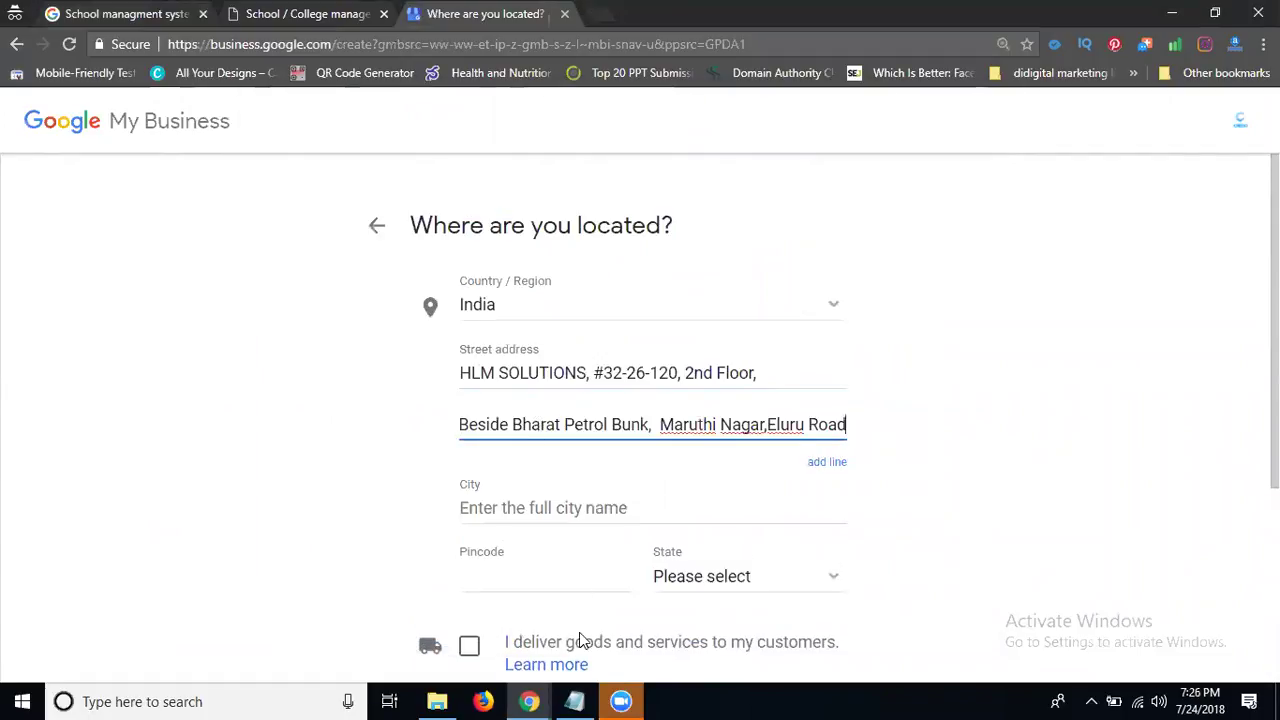
{"action": "left_click", "coordinate": [574, 701]}
{"action": "left_click_drag", "start_coordinate": [593, 206], "coordinate": [251, 204]}
{"action": "key", "text": "ctrl+c"}
{"action": "left_click", "coordinate": [208, 222]}
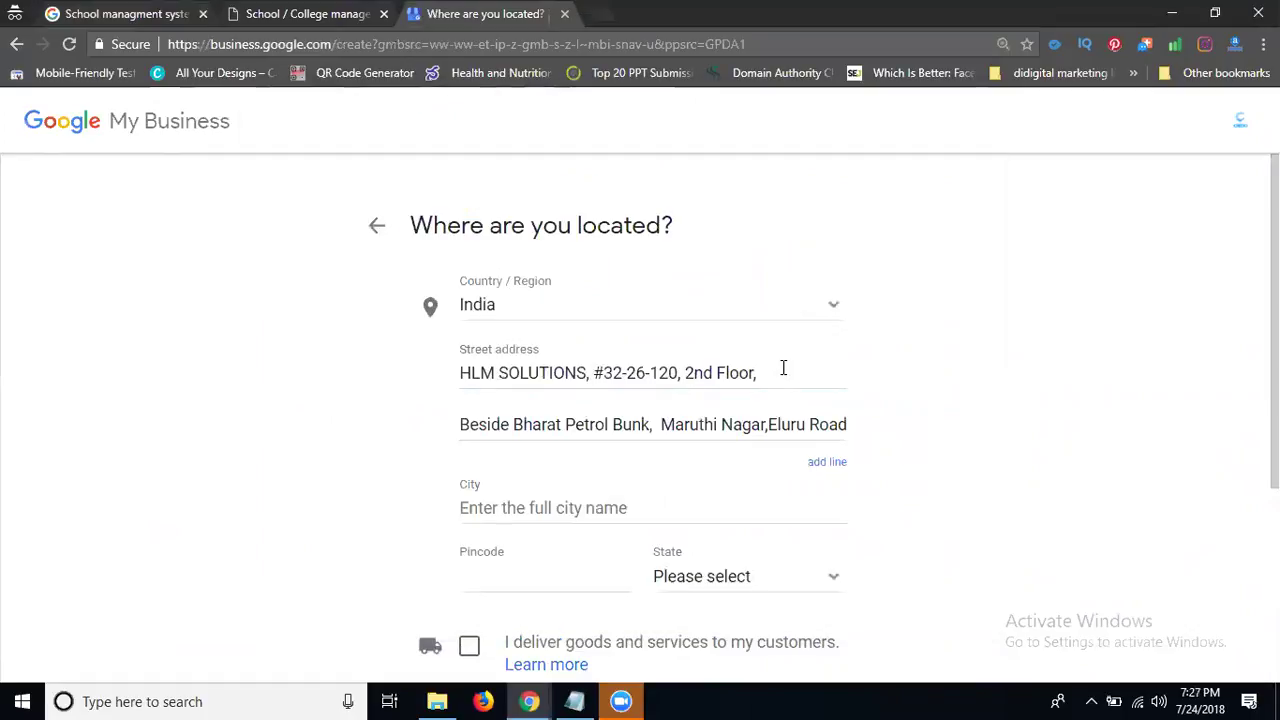
{"action": "left_click", "coordinate": [786, 371]}
{"action": "key", "text": "ctrl+v"}
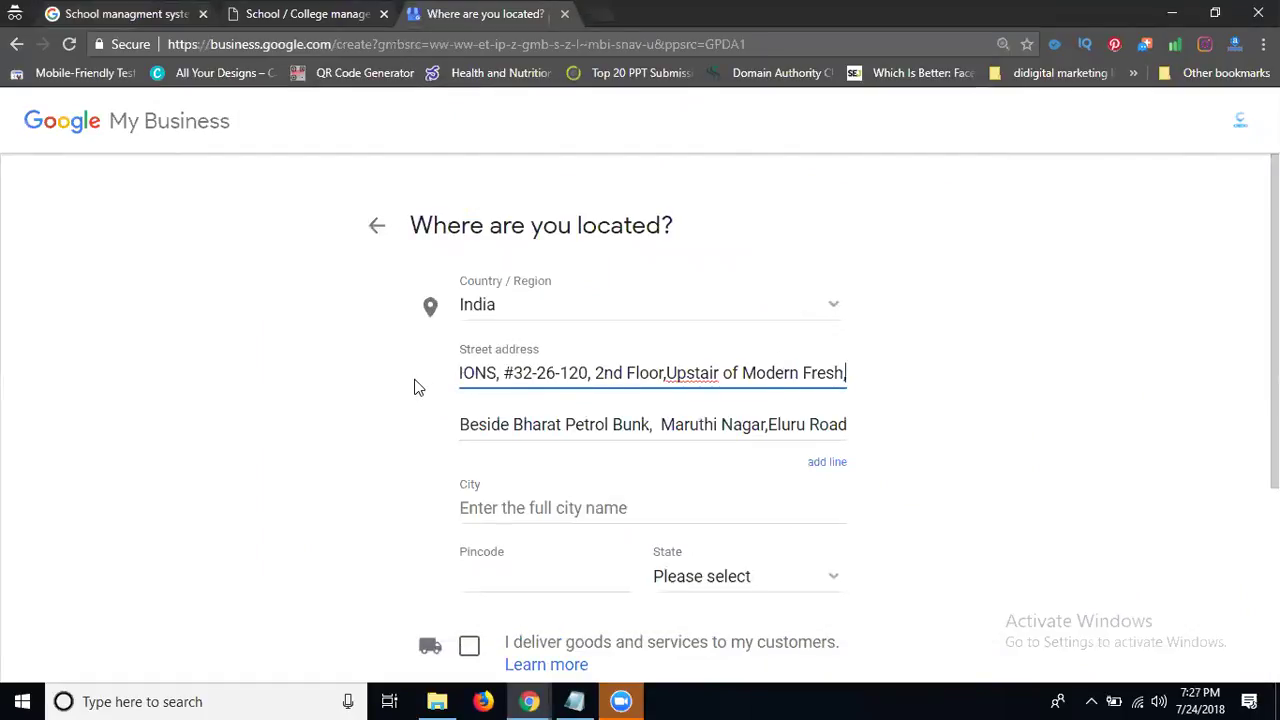
Enter Vijayawada as the city from the address notes.
{"action": "left_click", "coordinate": [576, 700]}
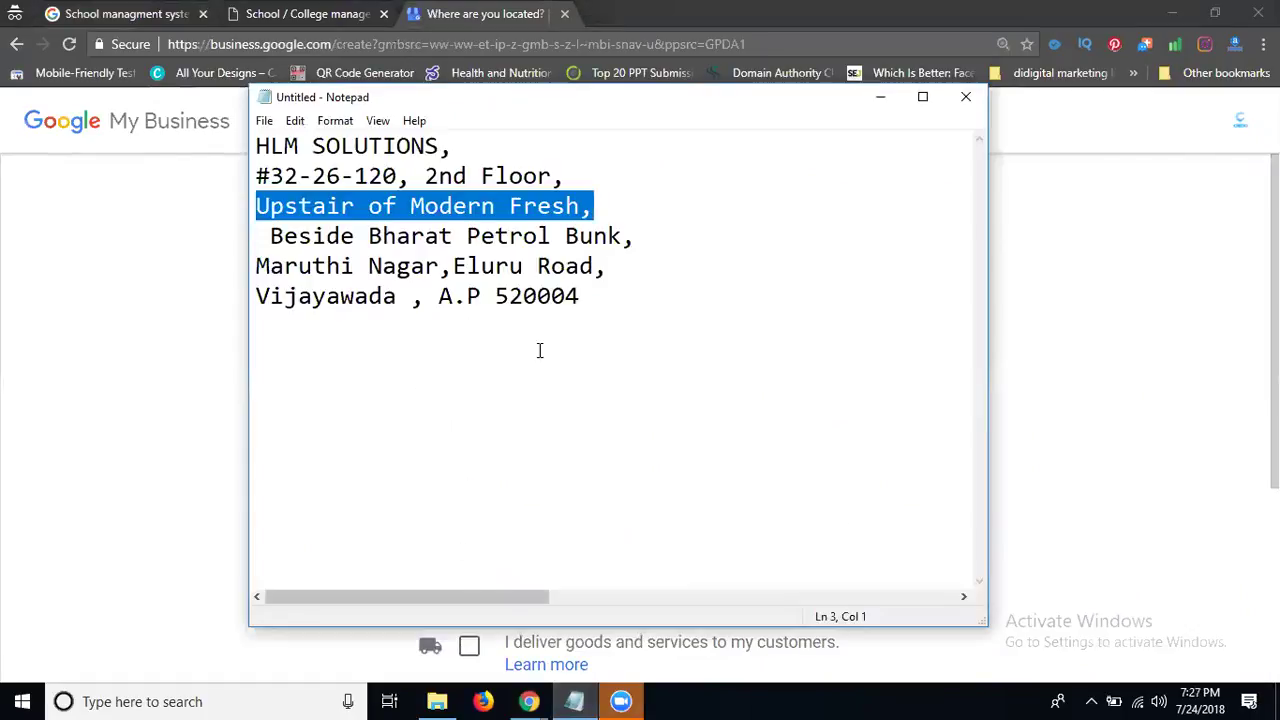
{"action": "left_click_drag", "start_coordinate": [400, 296], "coordinate": [258, 296]}
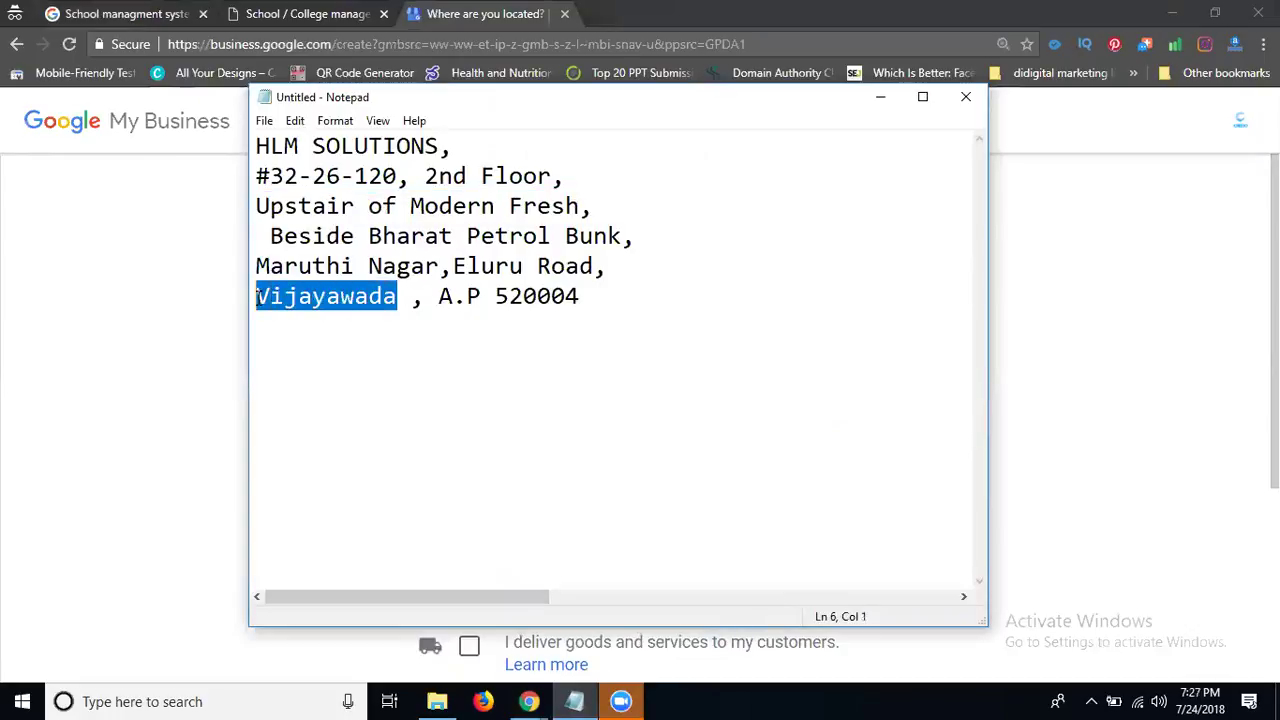
{"action": "key", "text": "ctrl+c"}
{"action": "left_click", "coordinate": [183, 321]}
{"action": "left_click", "coordinate": [512, 505]}
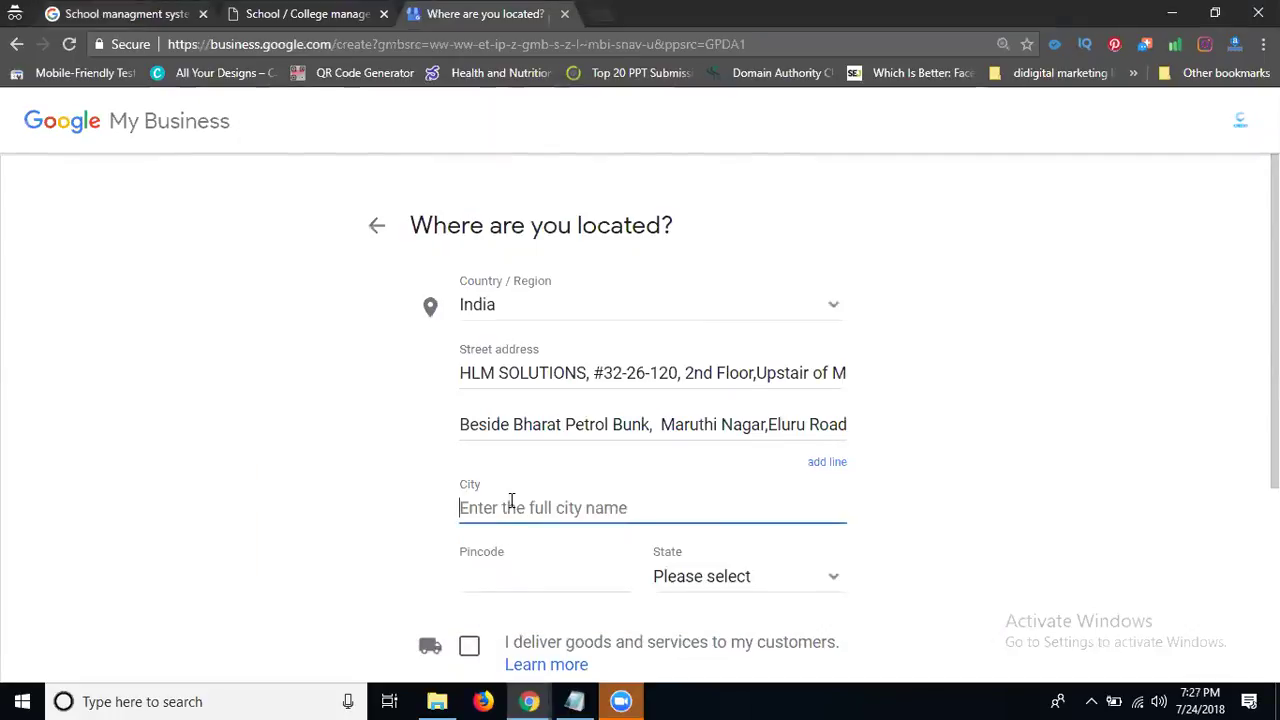
{"action": "key", "text": "ctrl+v"}
{"action": "scroll", "coordinate": [511, 500], "scroll_direction": "down", "scroll_amount": 2}
{"action": "scroll", "coordinate": [511, 500], "scroll_direction": "down", "scroll_amount": 1}
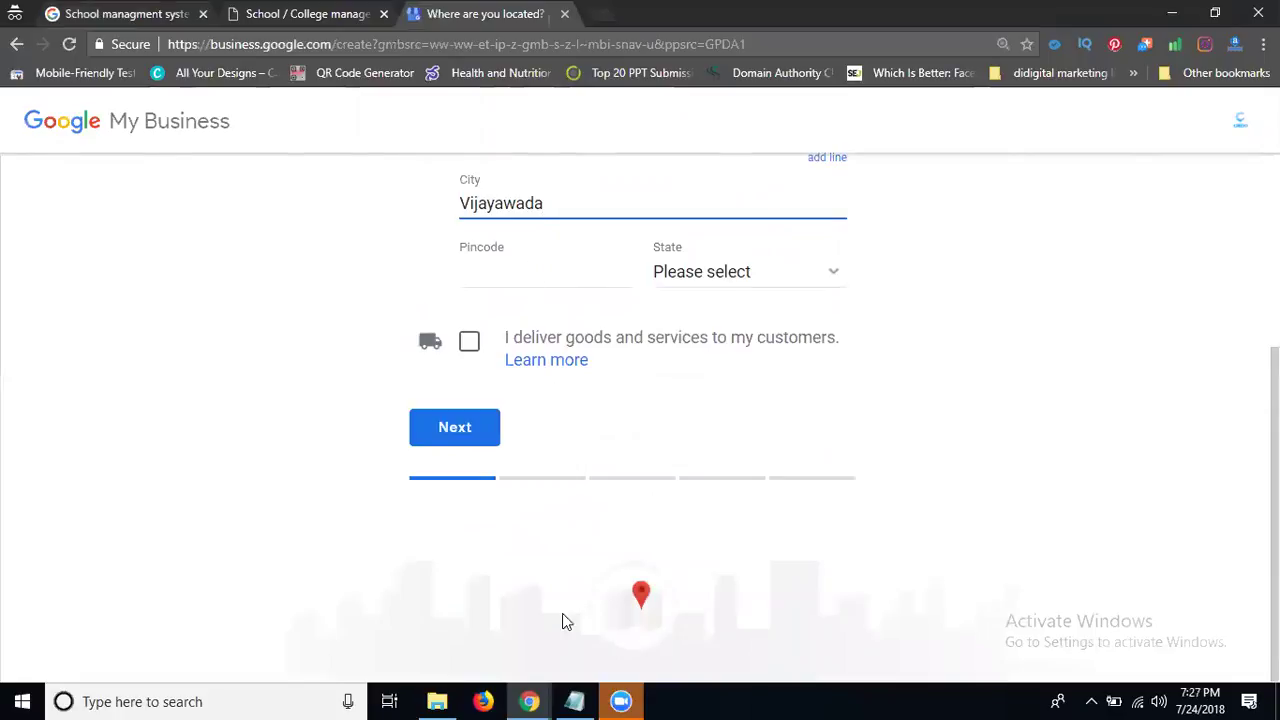
Enter the pincode from the notes and choose Andhra Pradesh as the state.
{"action": "left_click", "coordinate": [568, 701]}
{"action": "double_click", "coordinate": [551, 298]}
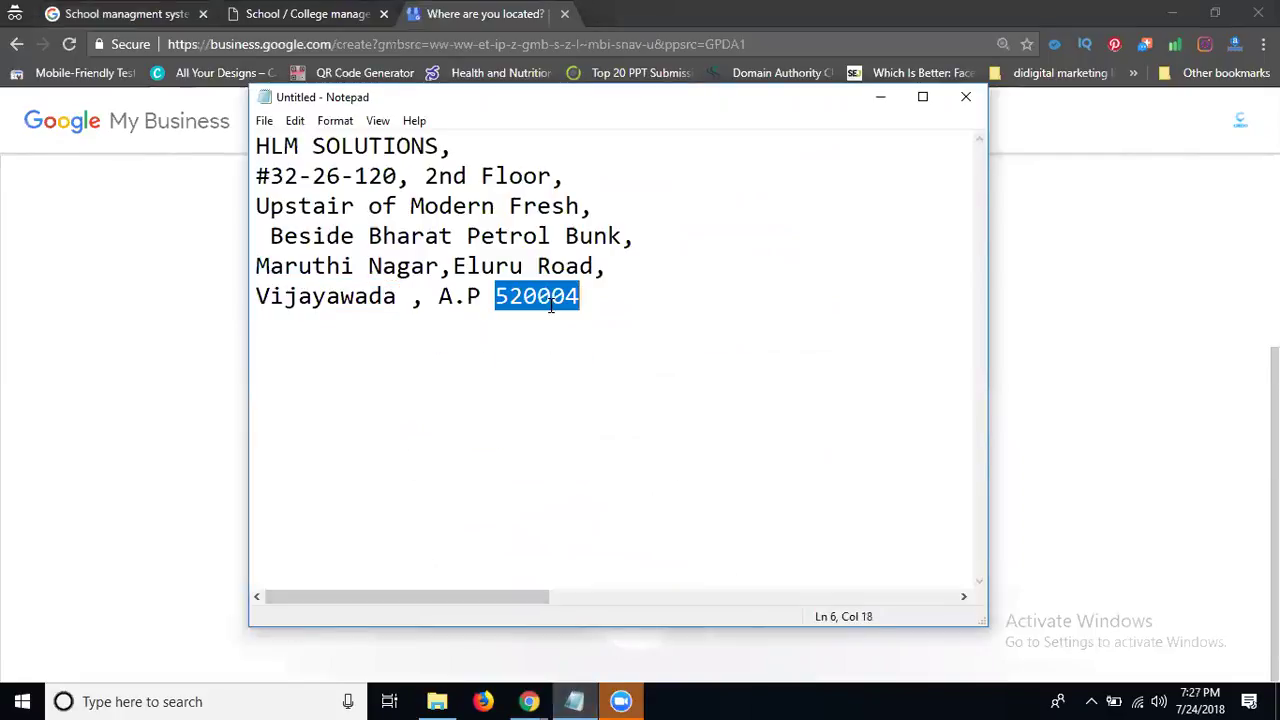
{"action": "key", "text": "ctrl+c"}
{"action": "left_click", "coordinate": [200, 353]}
{"action": "left_click", "coordinate": [580, 271]}
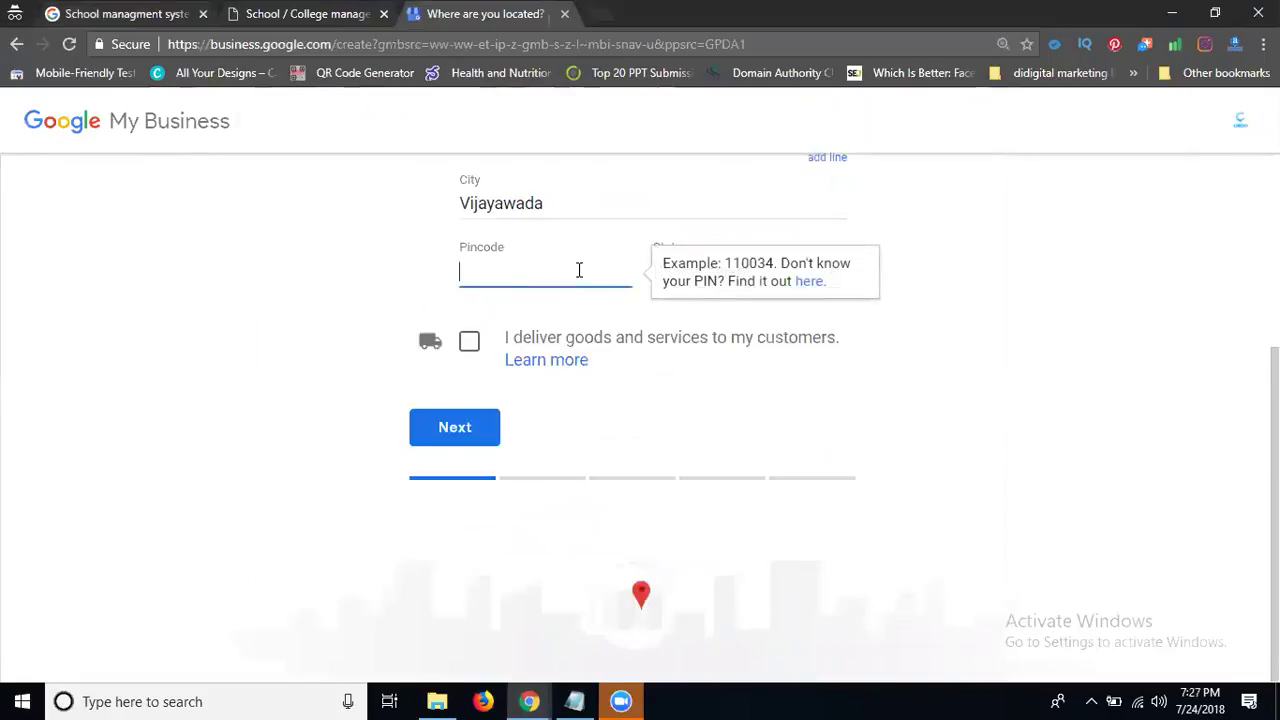
{"action": "key", "text": "ctrl+v"}
{"action": "left_click", "coordinate": [734, 287]}
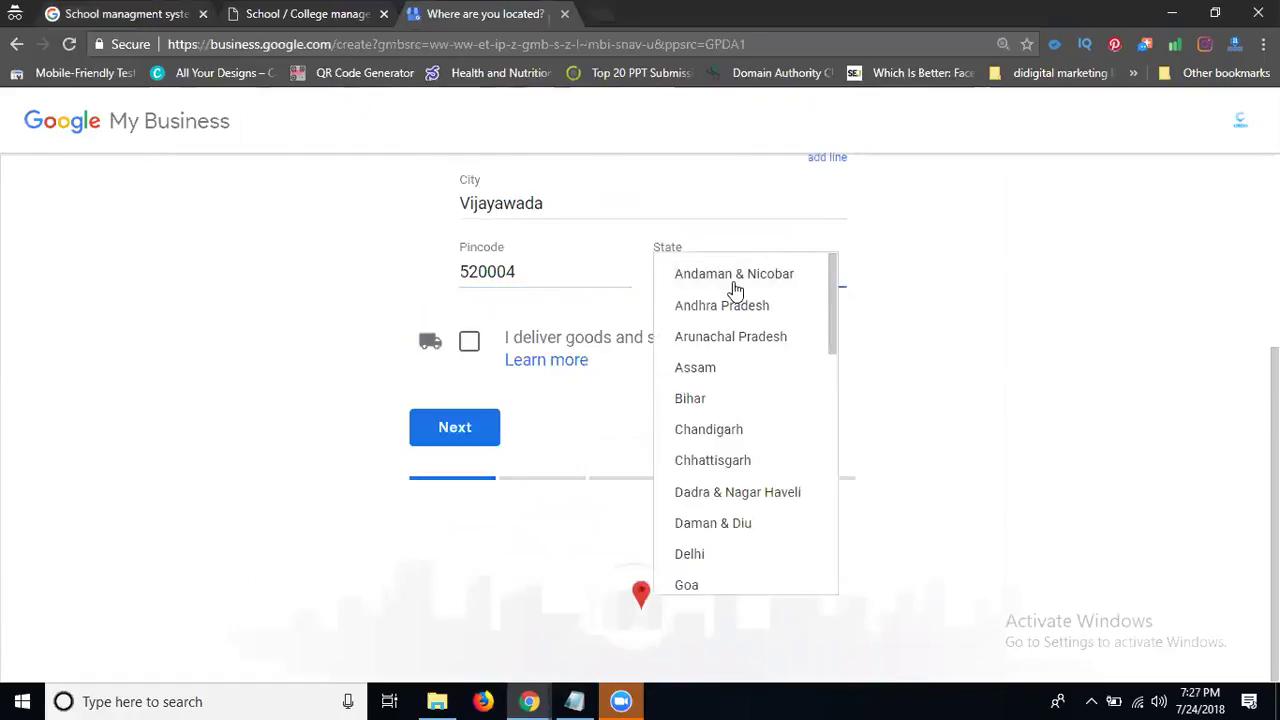
{"action": "left_click", "coordinate": [720, 310]}
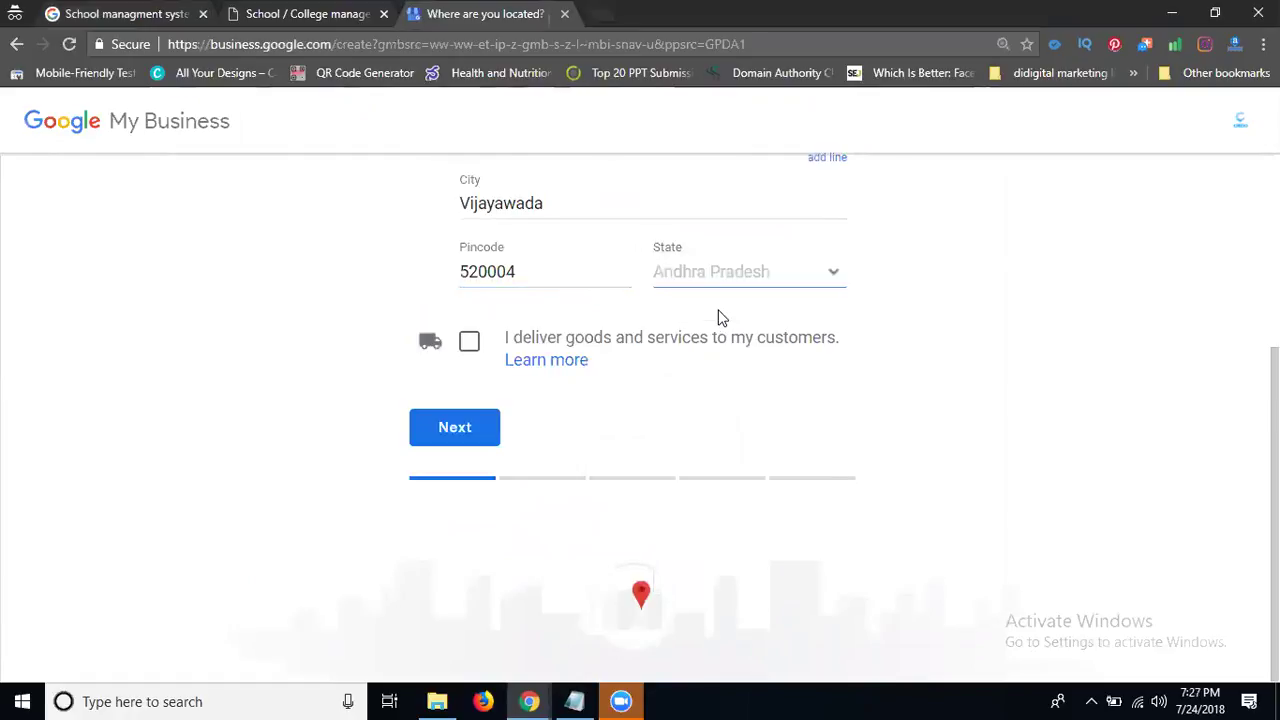
{"action": "scroll", "coordinate": [969, 394], "scroll_direction": "up", "scroll_amount": 3}
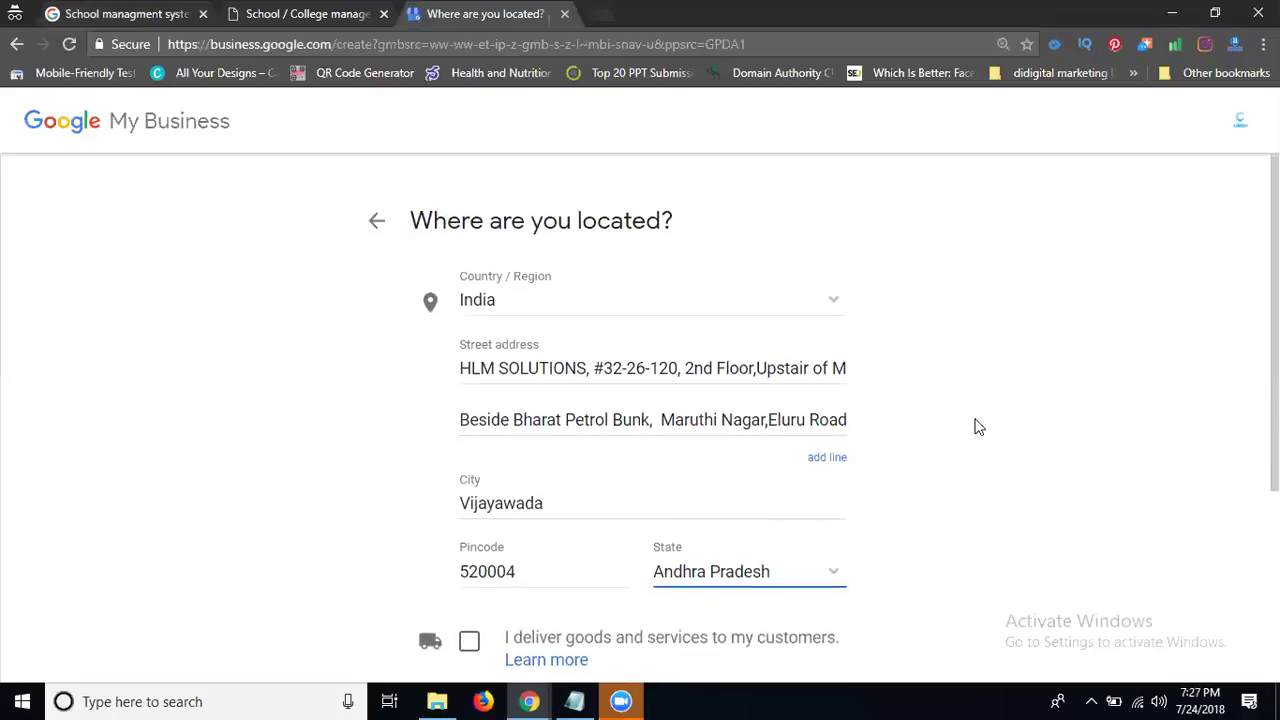
{"action": "scroll", "coordinate": [975, 427], "scroll_direction": "down", "scroll_amount": 1}
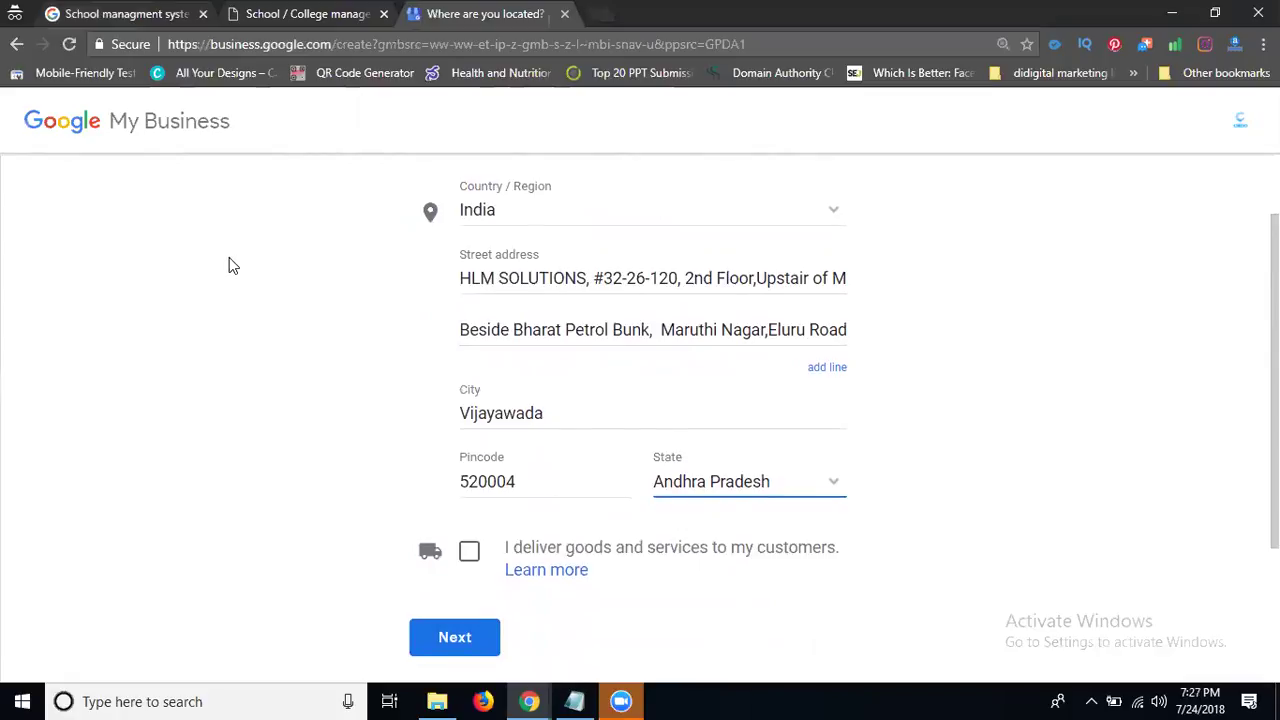
Mark that the business delivers to customers and submit the Vijayawada address.
{"action": "scroll", "coordinate": [229, 257], "scroll_direction": "down", "scroll_amount": 1}
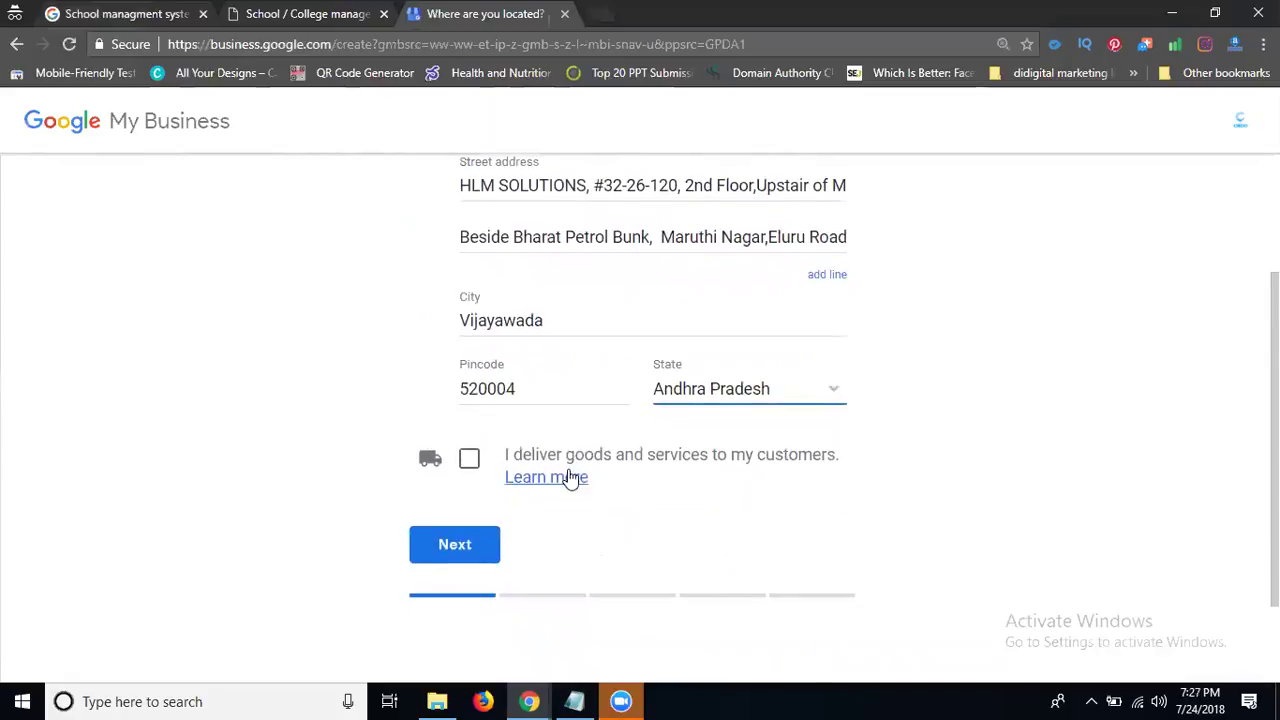
{"action": "left_click", "coordinate": [469, 458]}
{"action": "scroll", "coordinate": [354, 414], "scroll_direction": "down", "scroll_amount": 2}
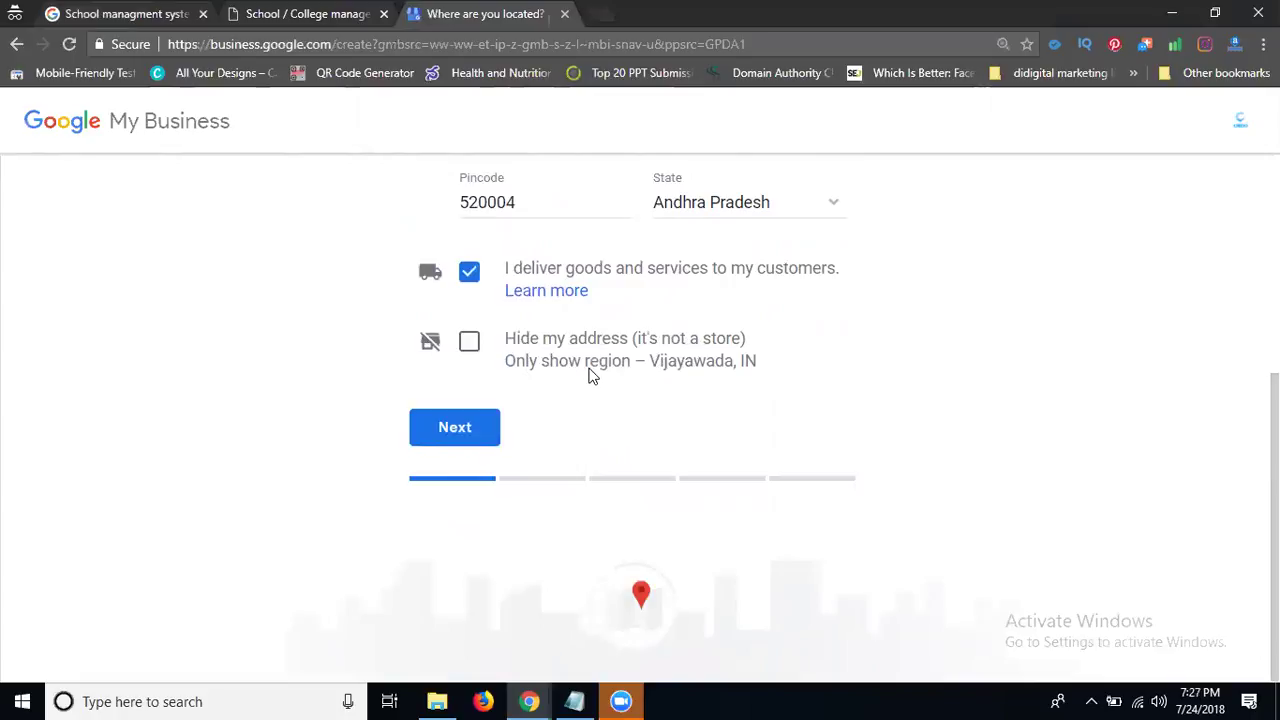
{"action": "scroll", "coordinate": [455, 390], "scroll_direction": "up", "scroll_amount": 1}
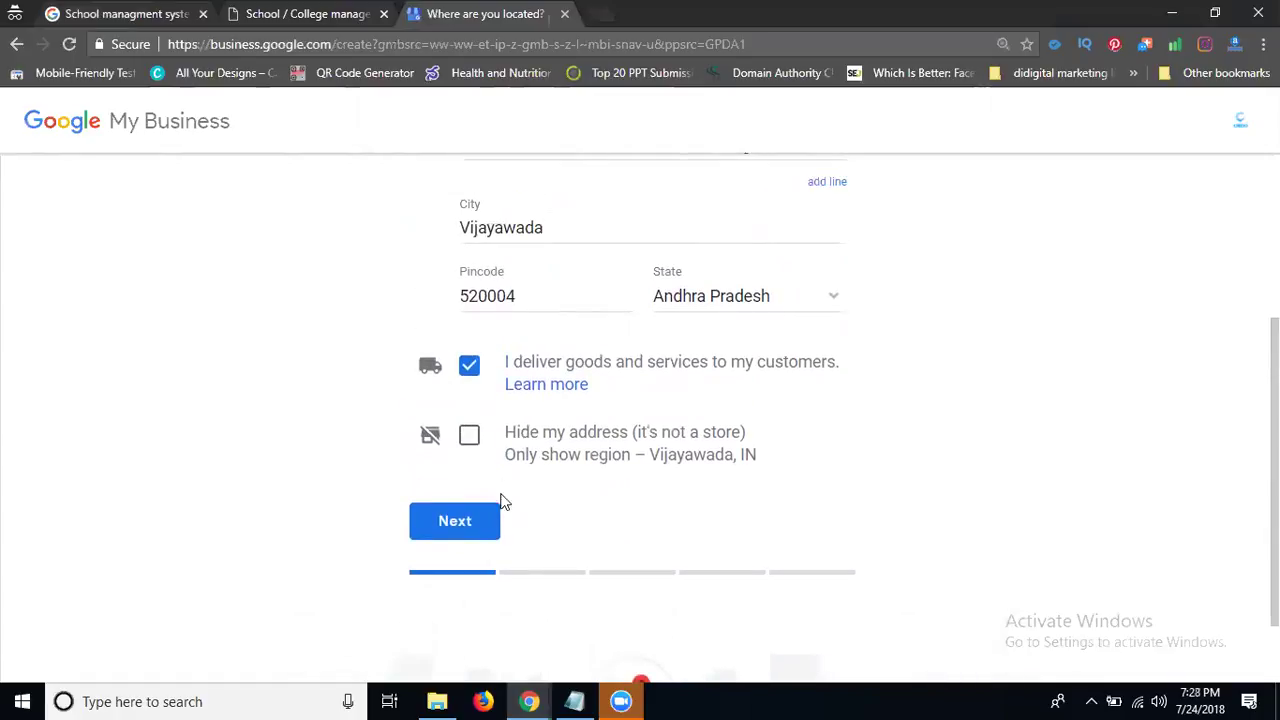
{"action": "left_click", "coordinate": [479, 522]}
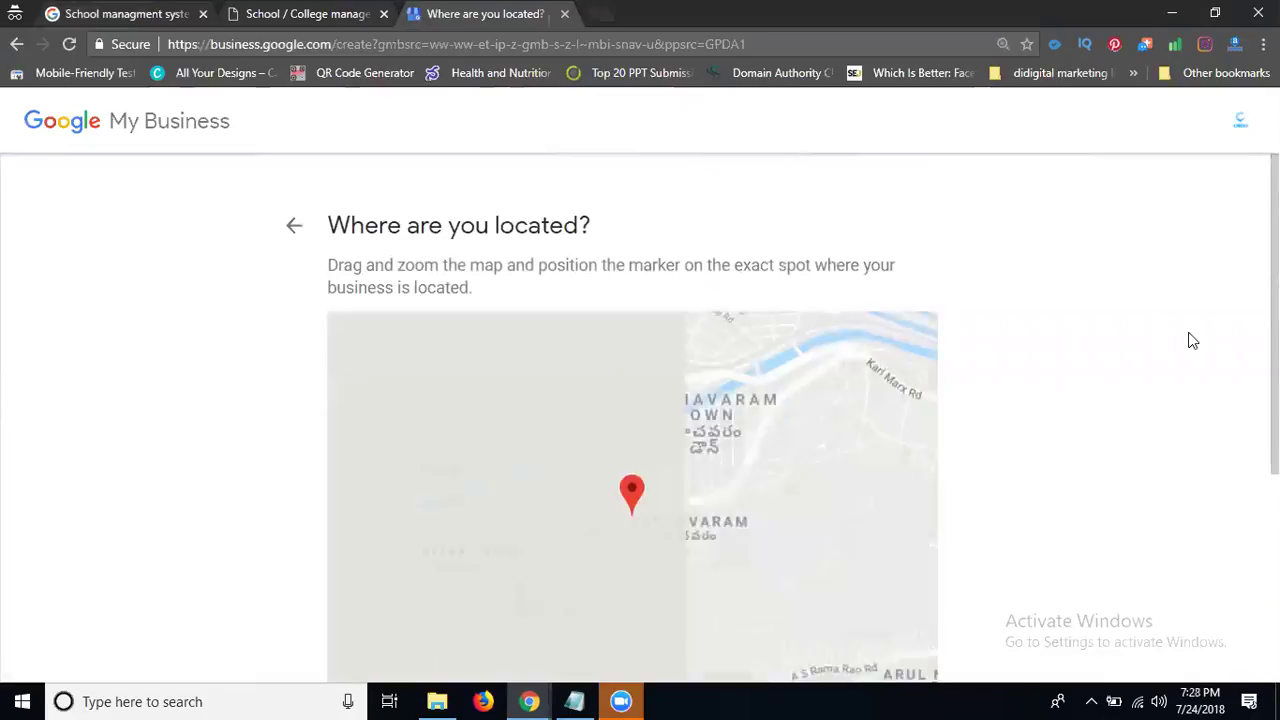
Pin the map marker on the business's exact spot and continue.
{"action": "scroll", "coordinate": [1186, 337], "scroll_direction": "down", "scroll_amount": 1}
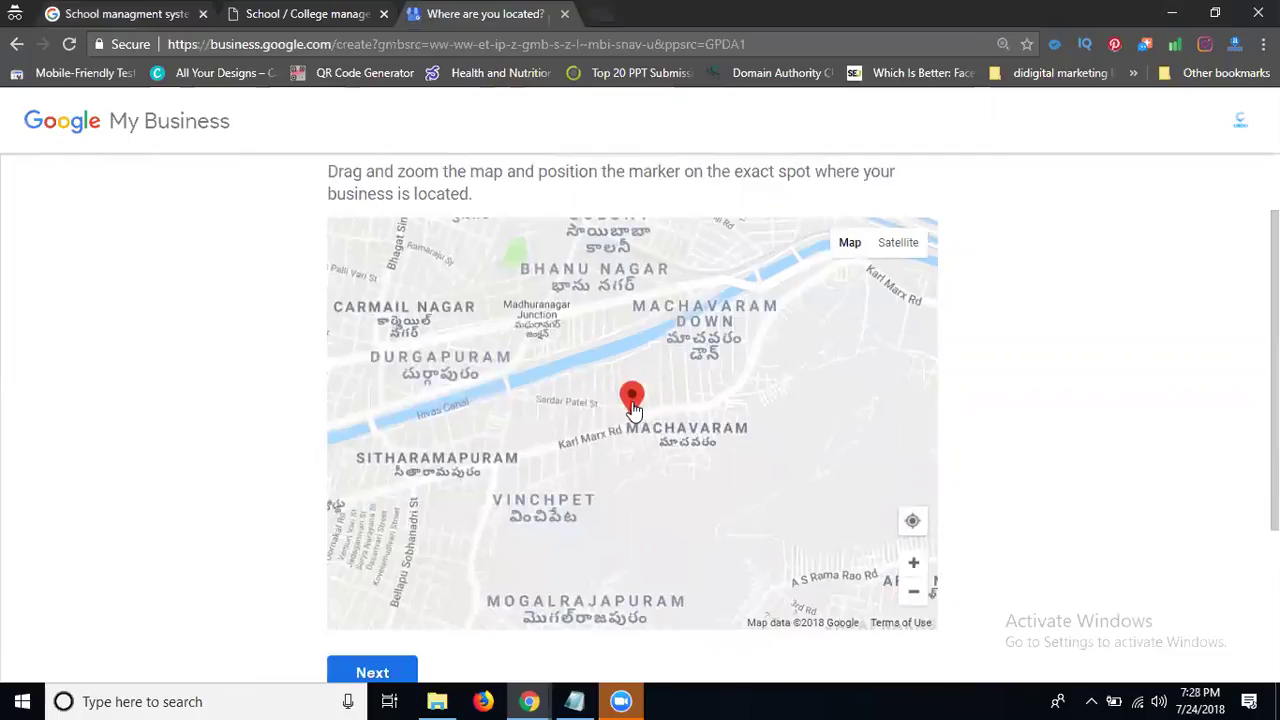
{"action": "left_click_drag", "start_coordinate": [632, 400], "coordinate": [630, 400]}
{"action": "scroll", "coordinate": [280, 555], "scroll_direction": "down", "scroll_amount": 2}
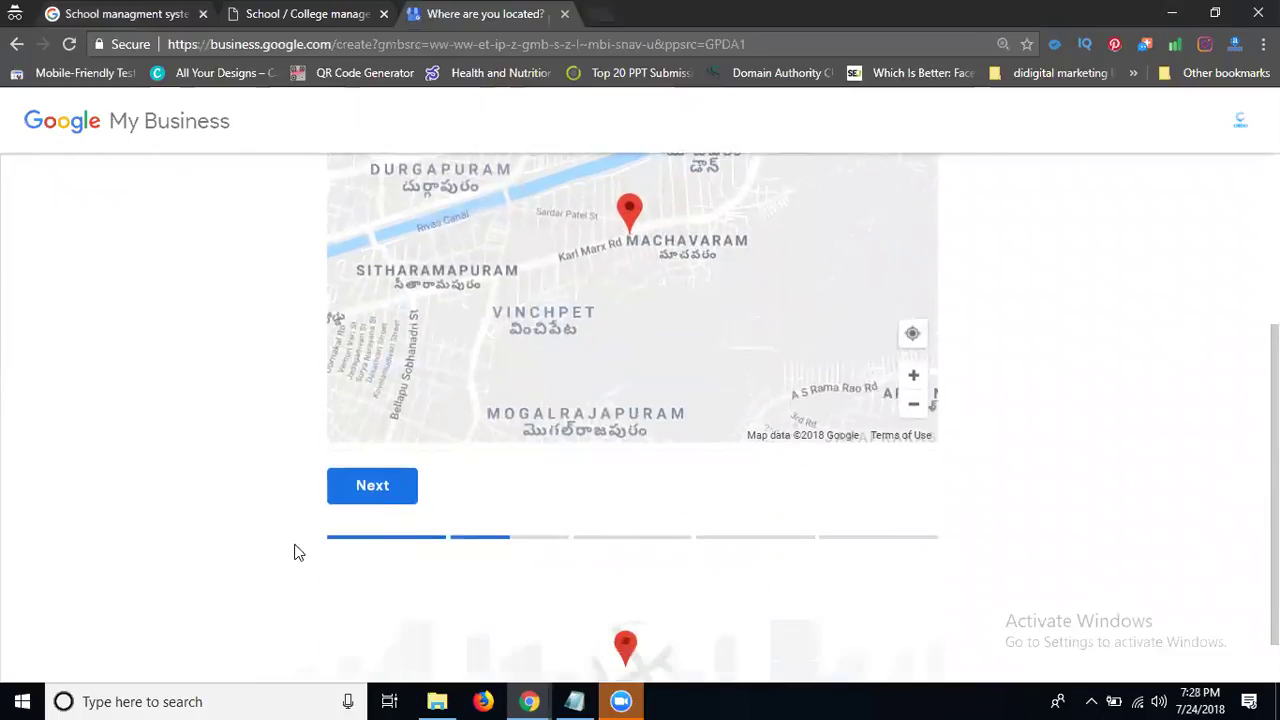
{"action": "left_click", "coordinate": [376, 488]}
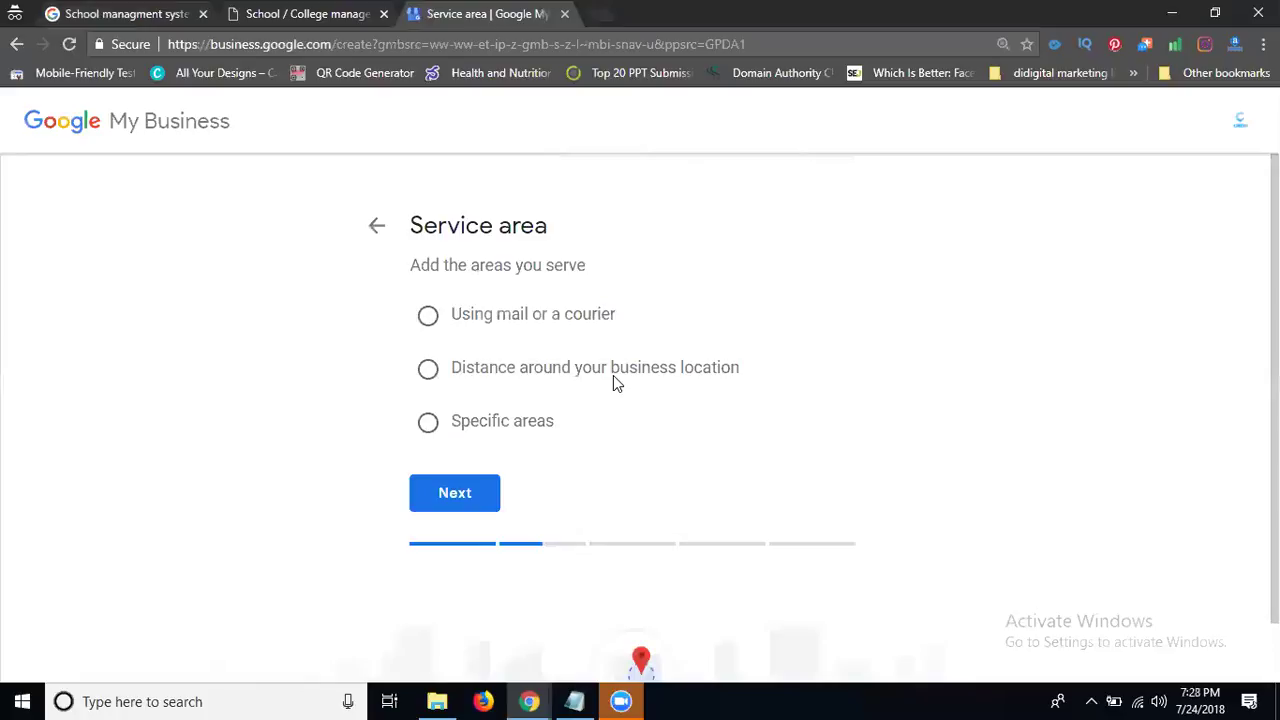
Serve customers within 25 kilometres of the business location.
{"action": "left_click", "coordinate": [613, 375]}
{"action": "left_click", "coordinate": [517, 415]}
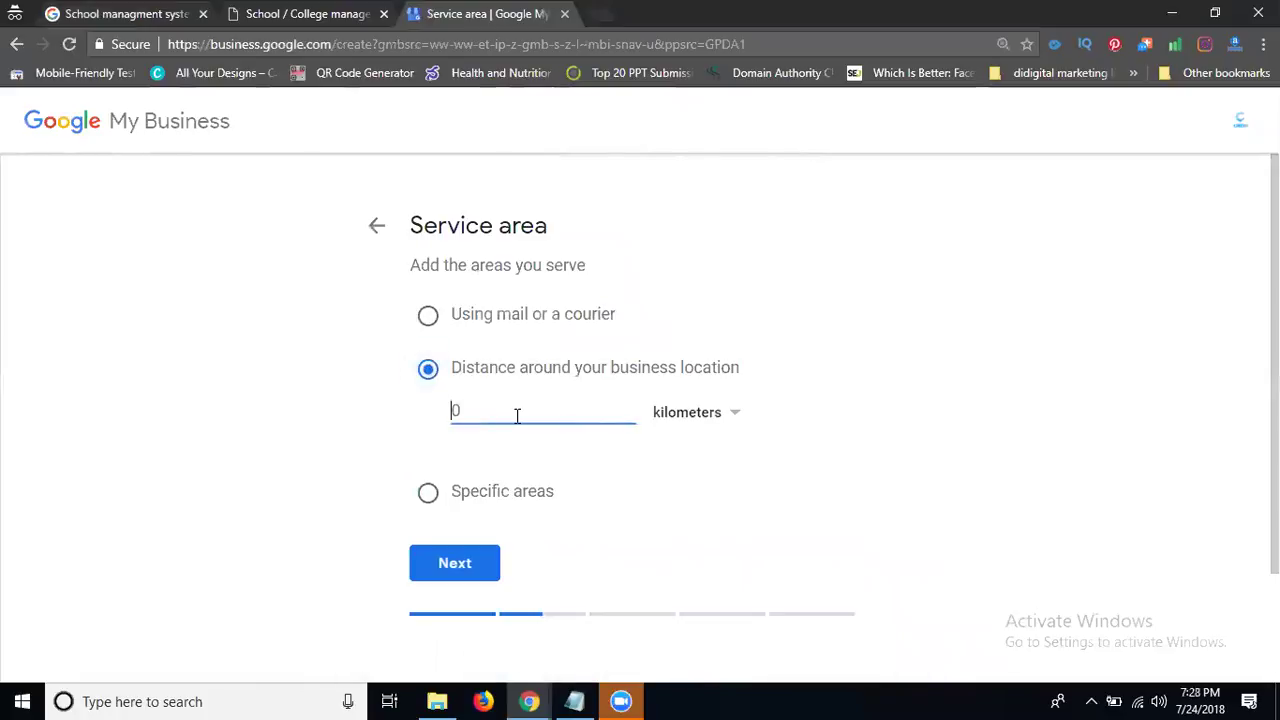
{"action": "type", "text": "25"}
{"action": "left_click", "coordinate": [677, 423]}
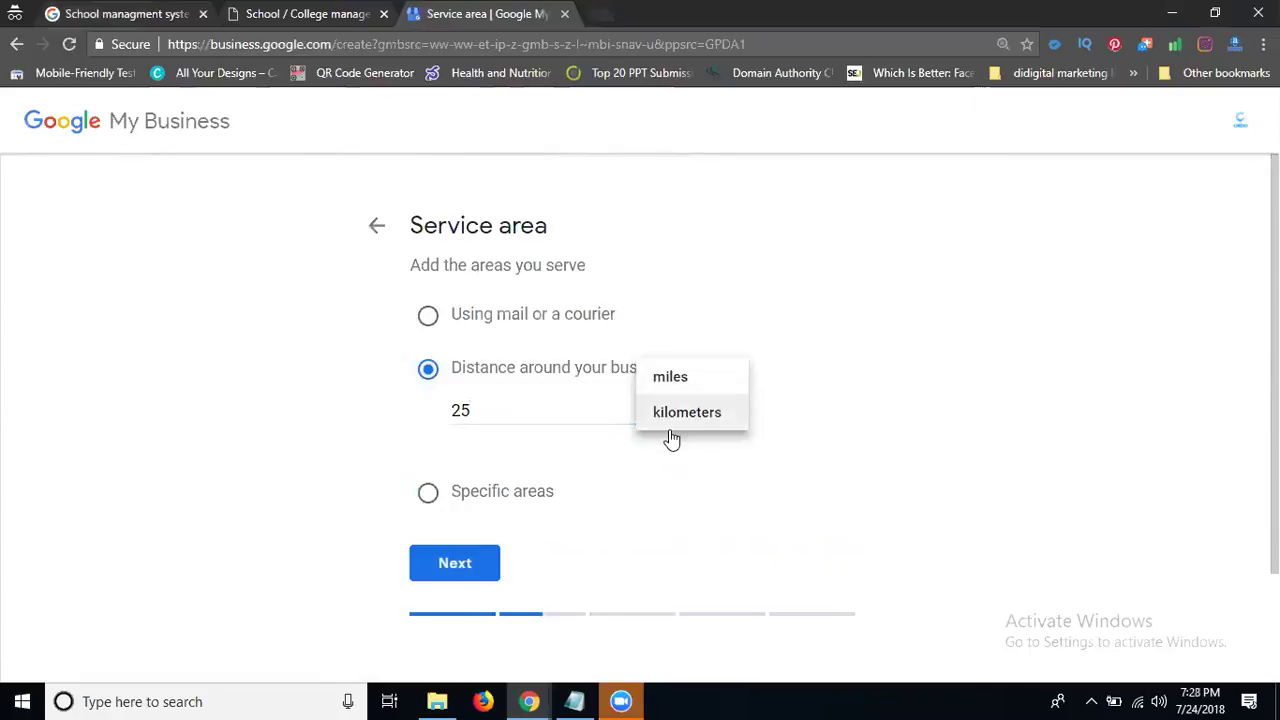
{"action": "left_click", "coordinate": [677, 416]}
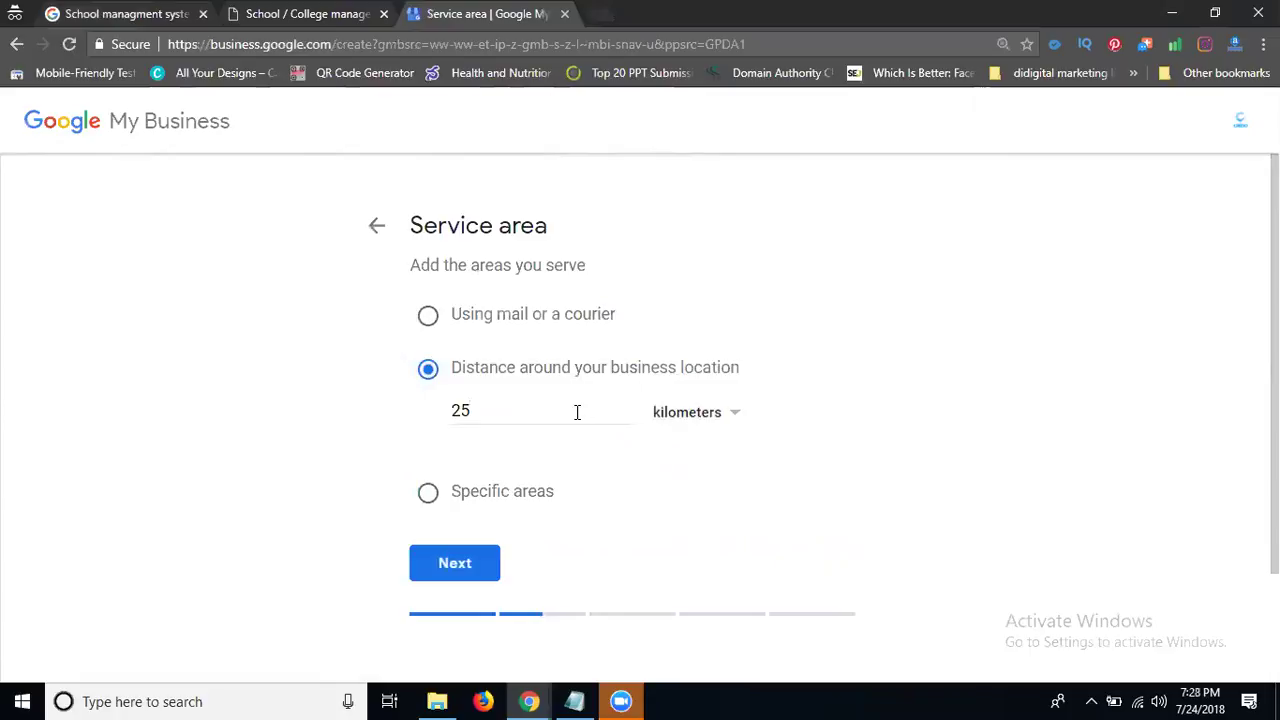
Try the specific-areas and mail options, then keep the 25 km radius and continue.
{"action": "left_click", "coordinate": [428, 492]}
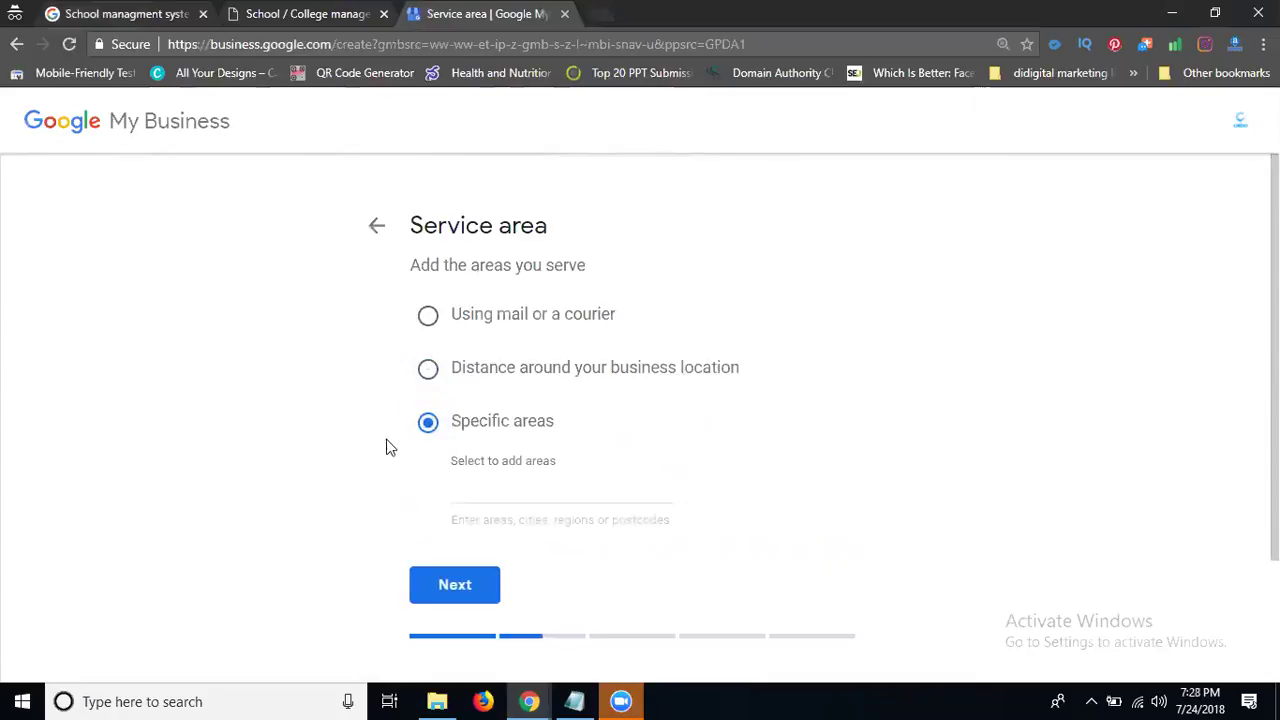
{"action": "left_click", "coordinate": [481, 482]}
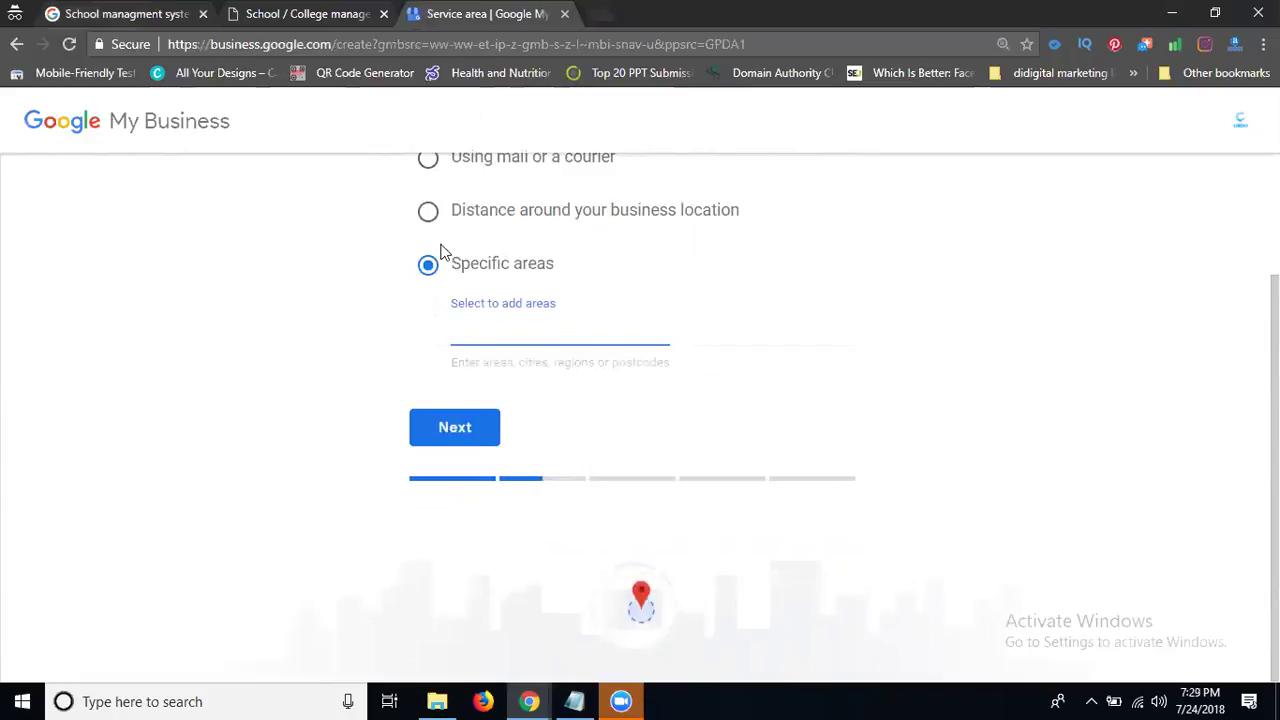
{"action": "left_click", "coordinate": [430, 211]}
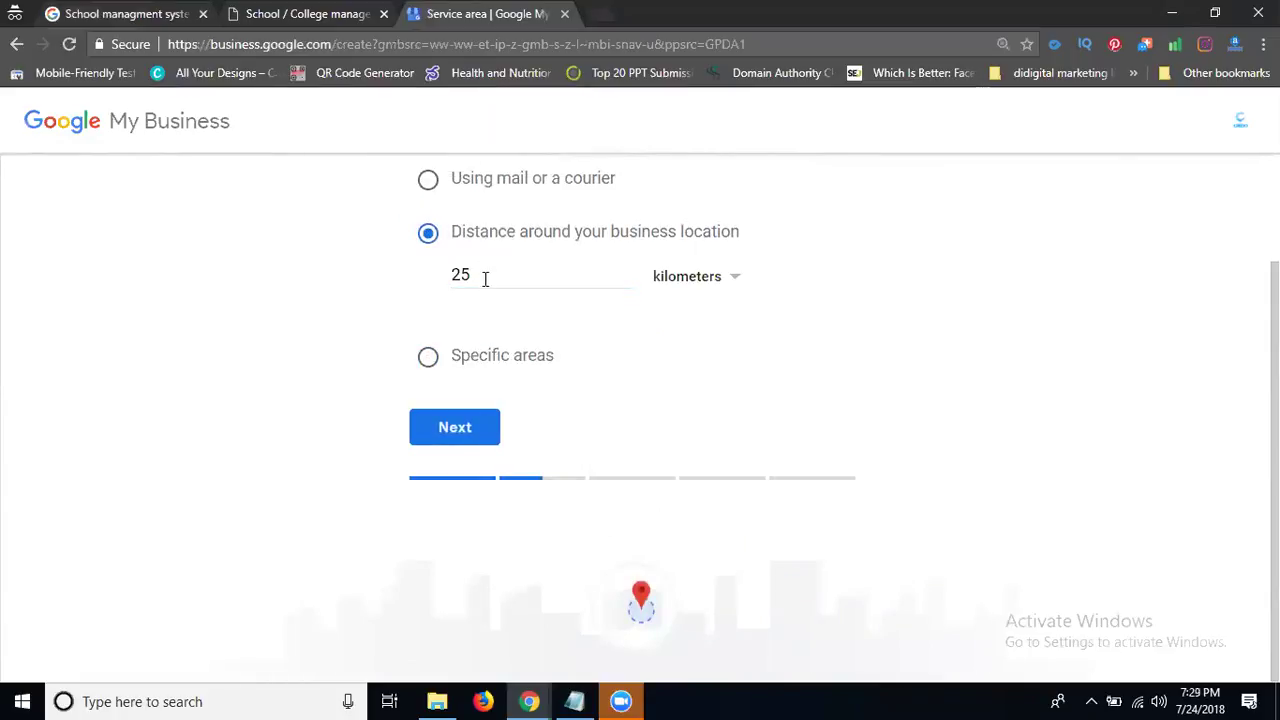
{"action": "left_click_drag", "start_coordinate": [486, 277], "coordinate": [446, 284]}
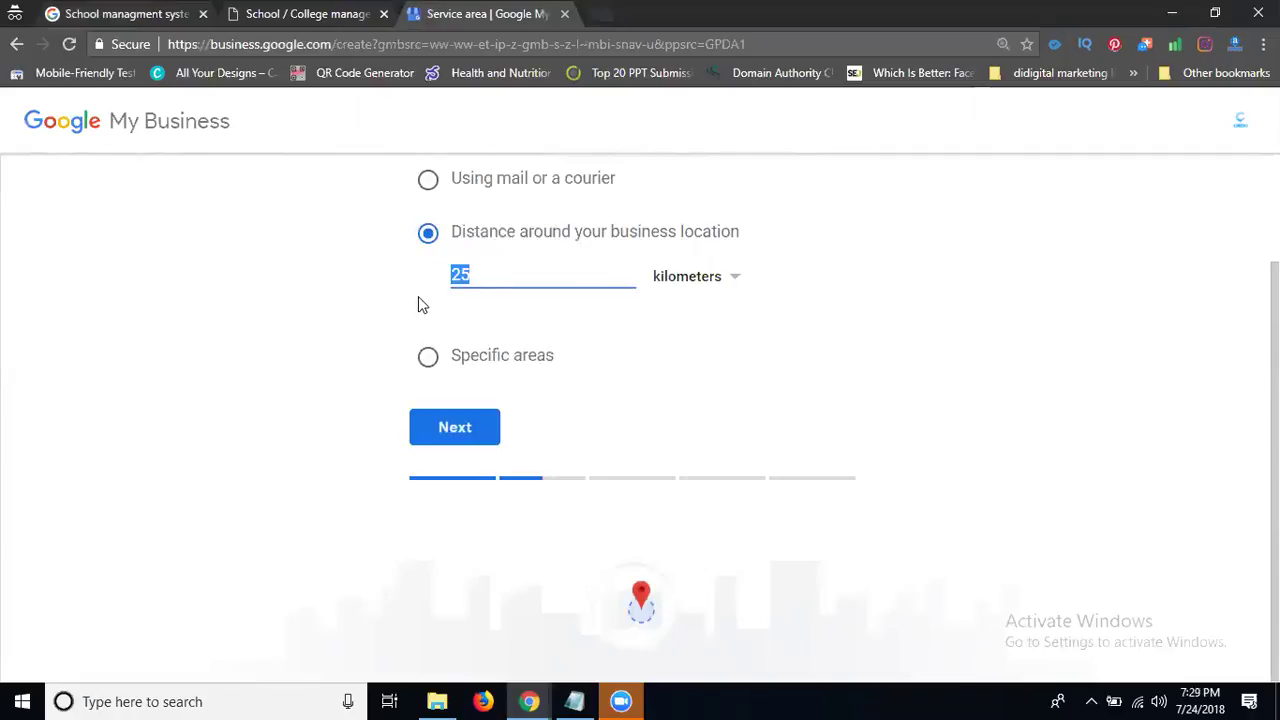
{"action": "left_click", "coordinate": [428, 181]}
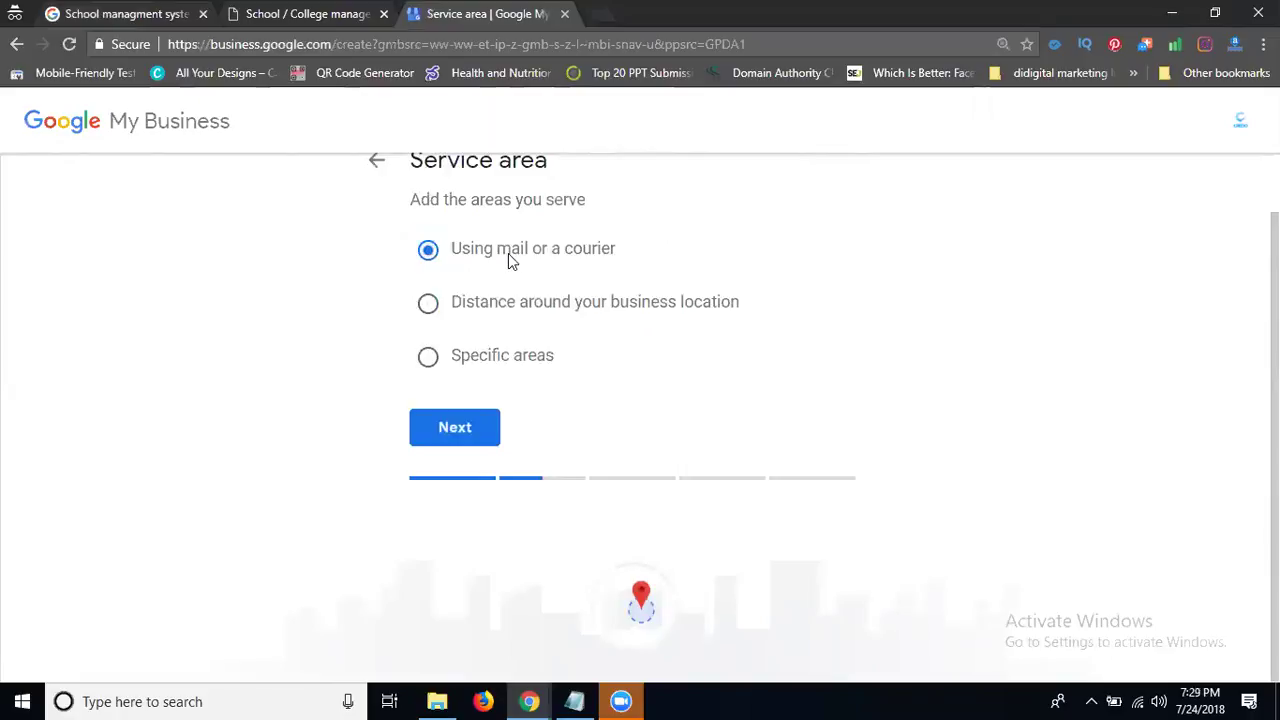
{"action": "left_click", "coordinate": [473, 302]}
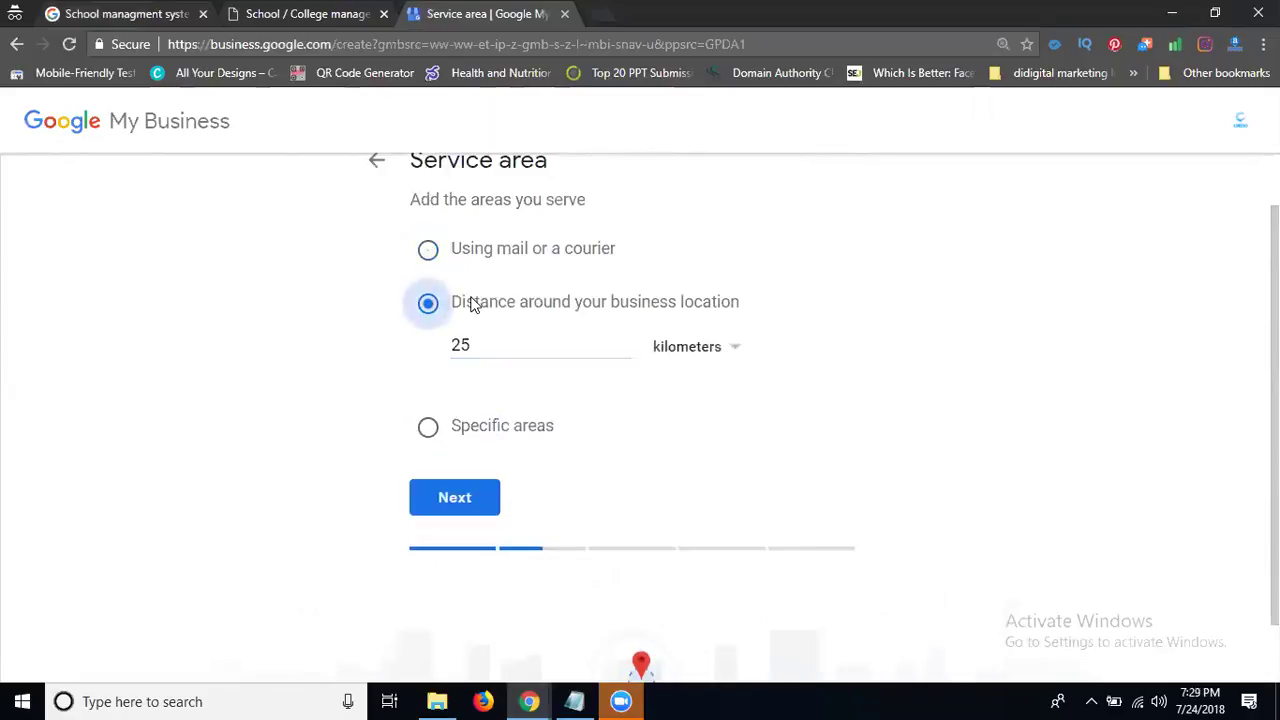
{"action": "scroll", "coordinate": [291, 340], "scroll_direction": "down", "scroll_amount": 1}
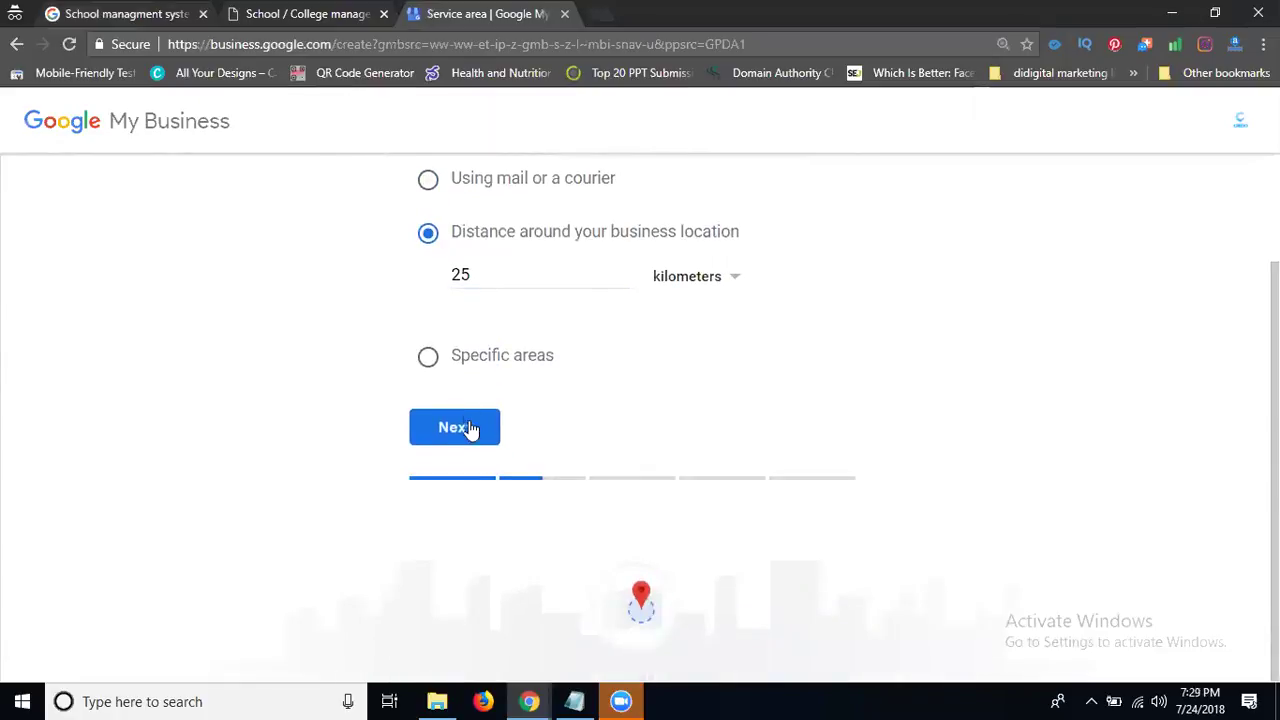
{"action": "left_click", "coordinate": [470, 430]}
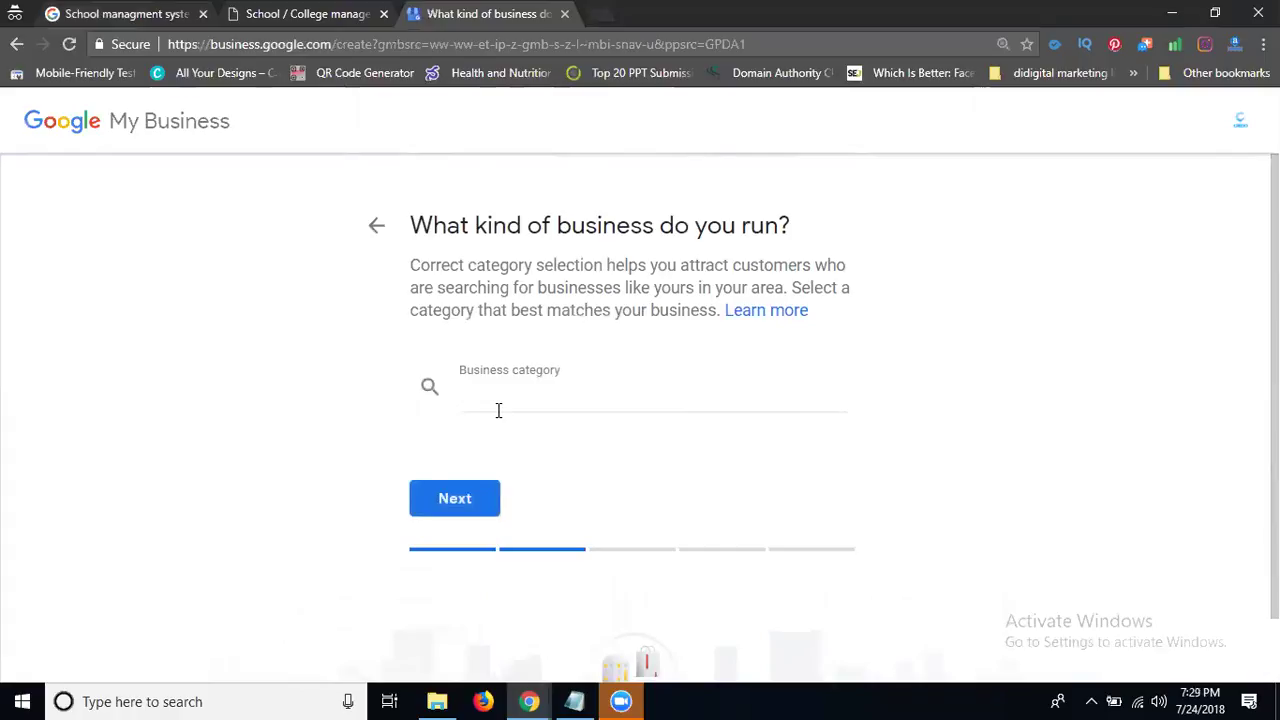
Set the business category to Software Company.
{"action": "left_click", "coordinate": [506, 398]}
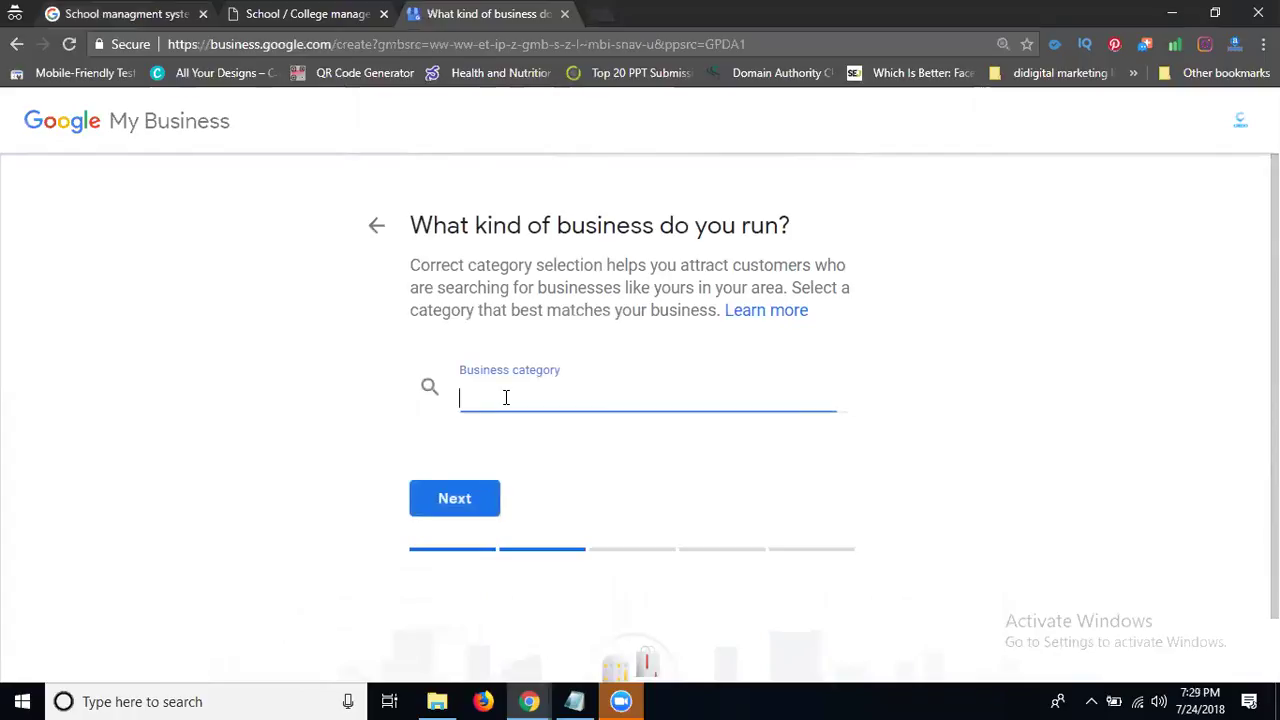
{"action": "type", "text": "software"}
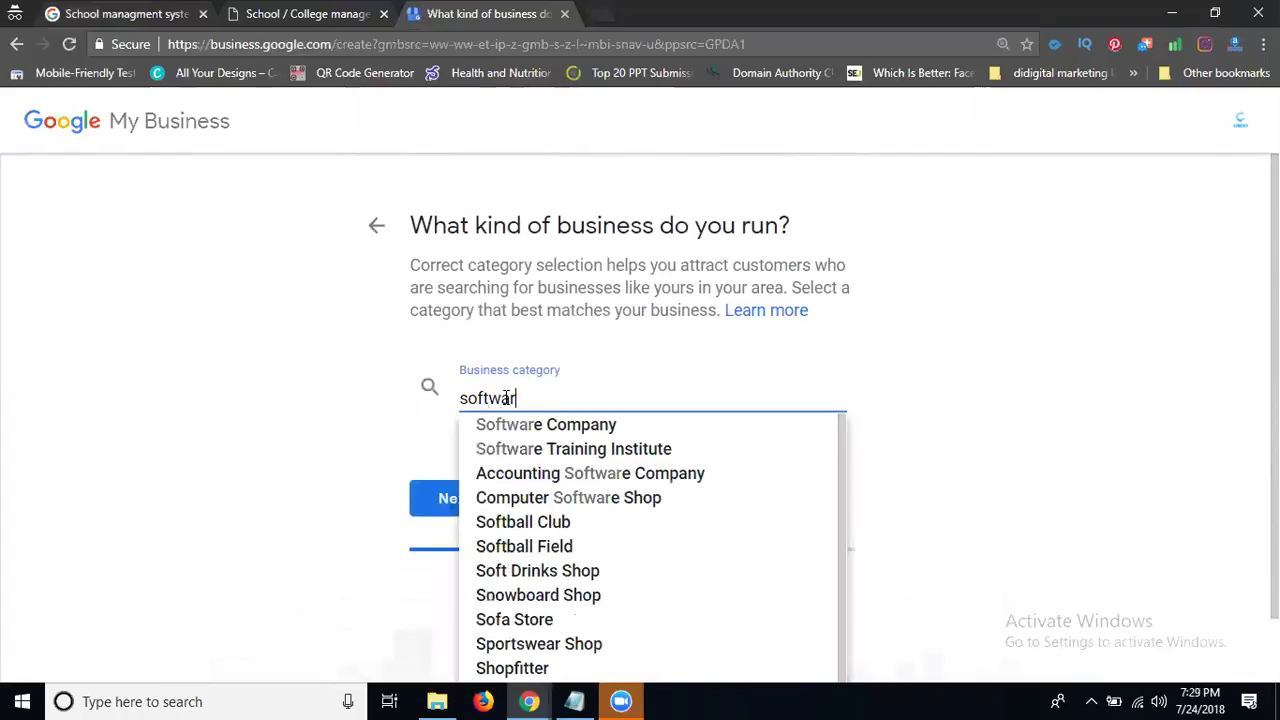
{"action": "left_click", "coordinate": [503, 428]}
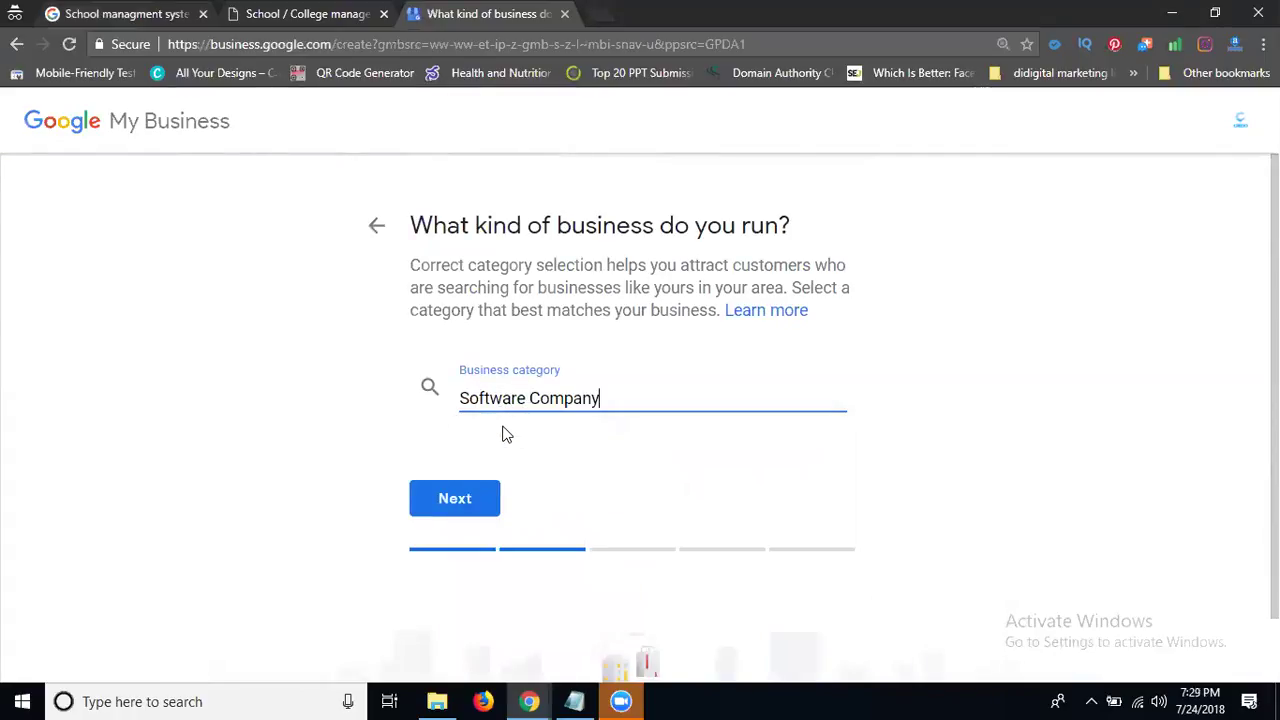
{"action": "left_click", "coordinate": [455, 503]}
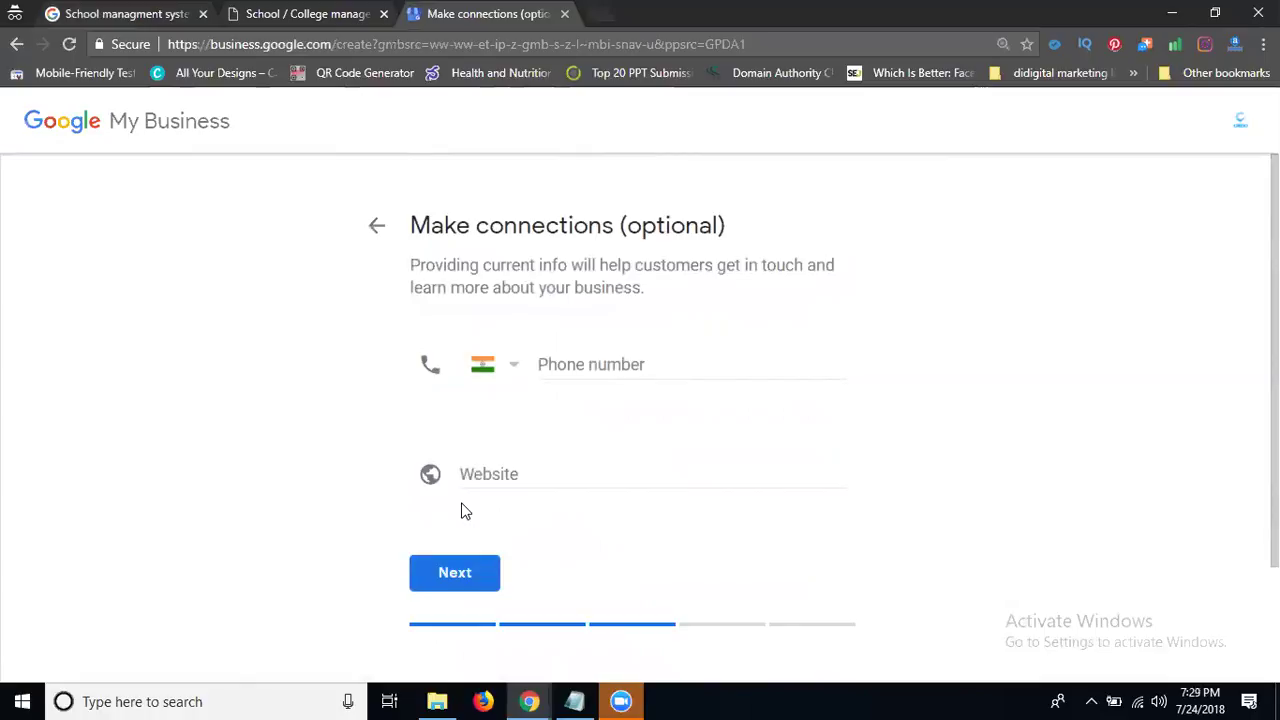
{"action": "left_click", "coordinate": [287, 18]}
{"action": "left_click", "coordinate": [286, 44]}
{"action": "key", "text": "ctrl+c"}
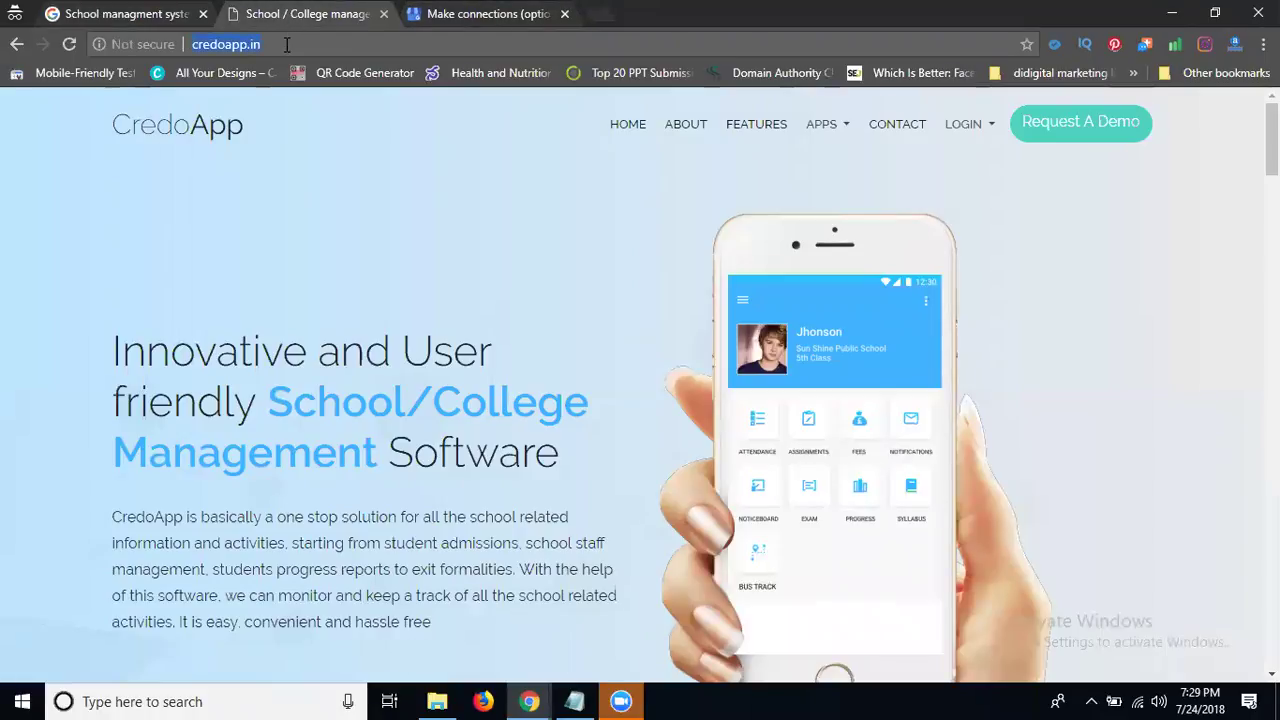
{"action": "left_click", "coordinate": [448, 24]}
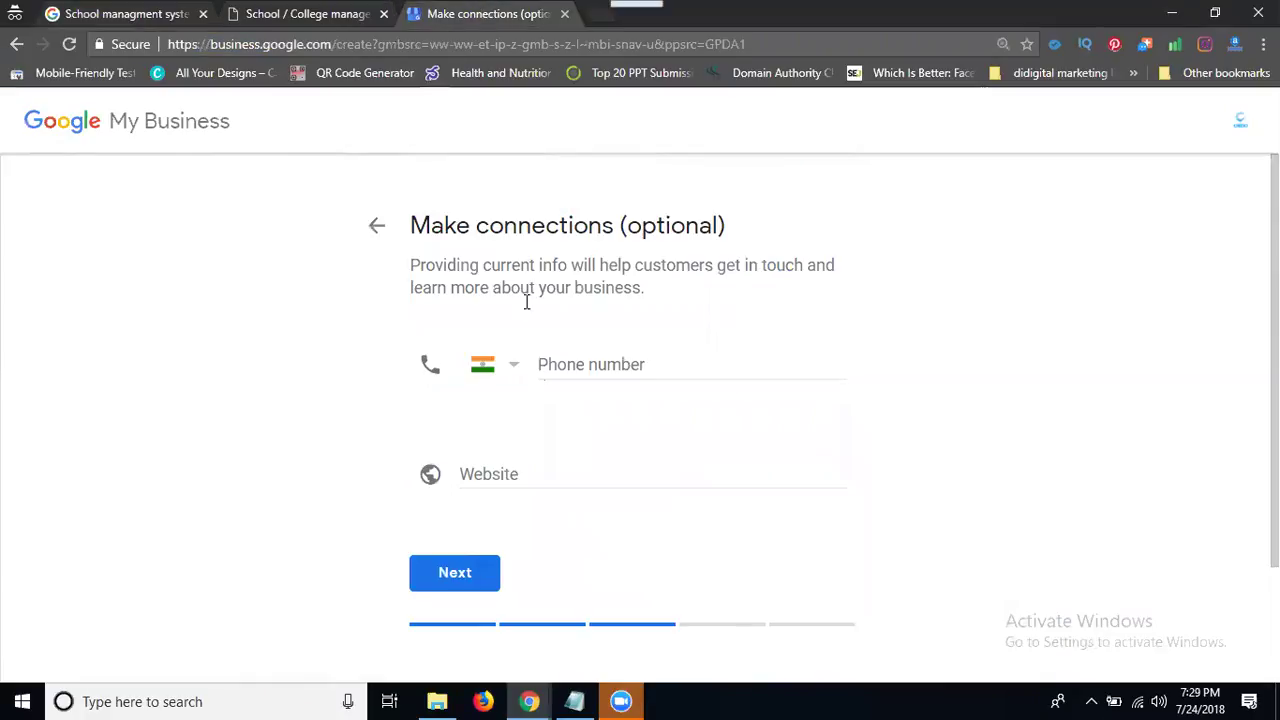
{"action": "left_click", "coordinate": [523, 474]}
{"action": "key", "text": "ctrl+v"}
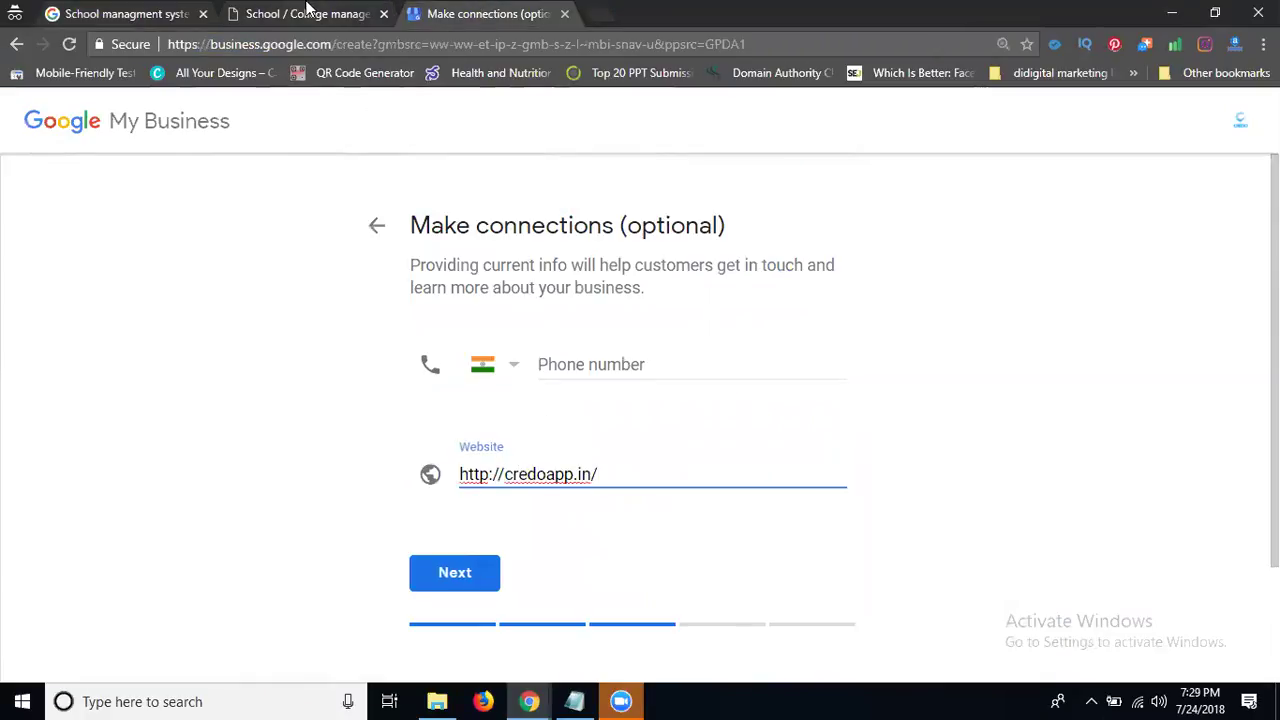
Add the phone number from the company's contact page and submit the contact details.
{"action": "left_click", "coordinate": [308, 12]}
{"action": "left_click", "coordinate": [896, 120]}
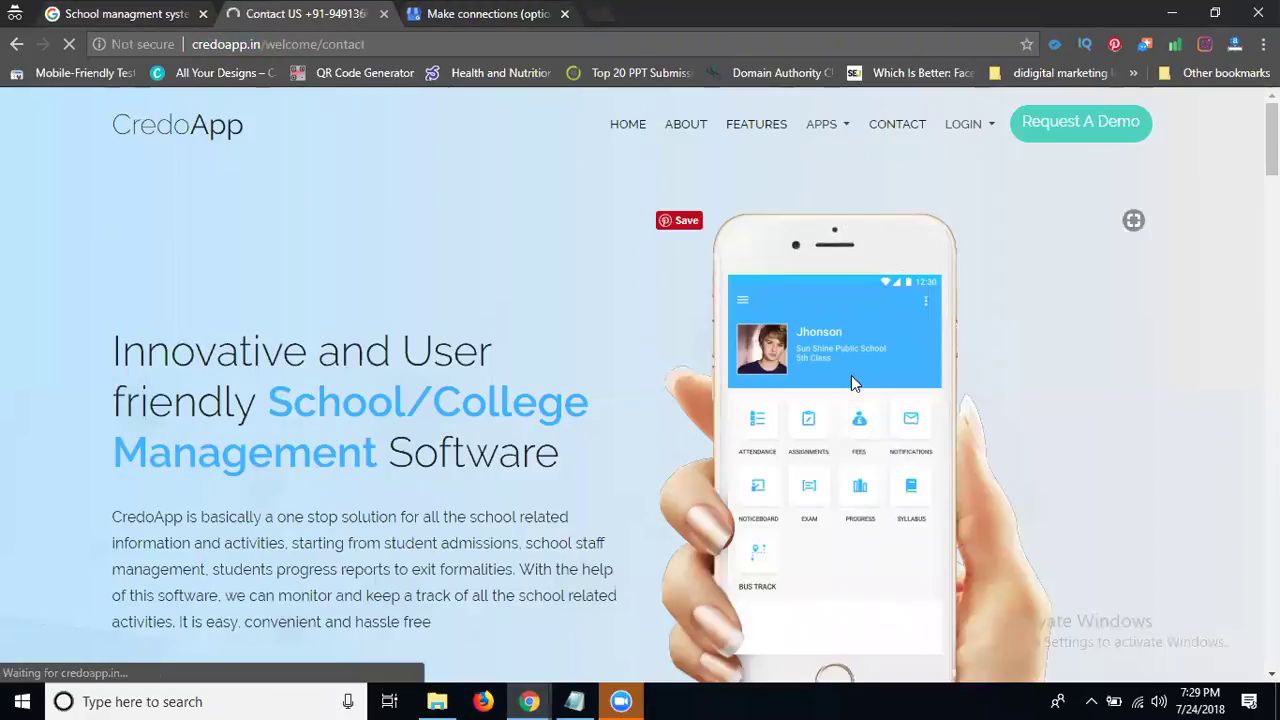
{"action": "left_click_drag", "start_coordinate": [921, 644], "coordinate": [822, 644]}
{"action": "key", "text": "ctrl+c"}
{"action": "key", "text": "ctrl+Tab"}
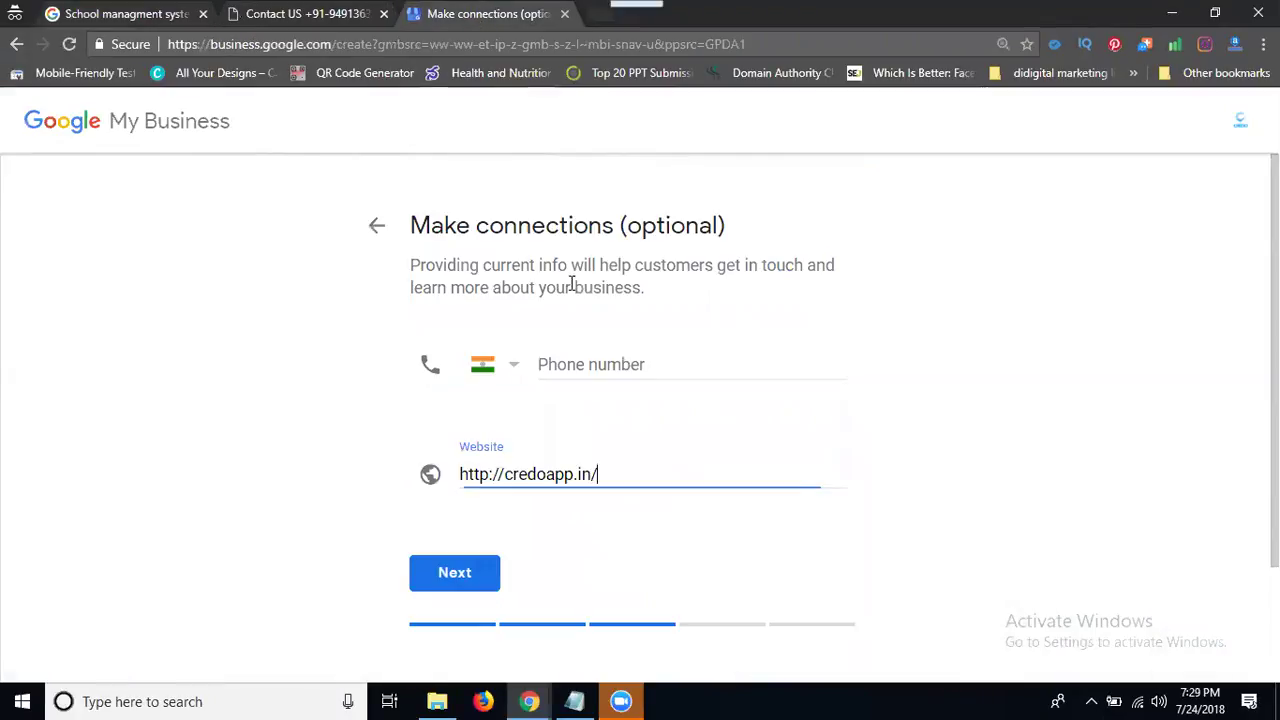
{"action": "left_click", "coordinate": [577, 360]}
{"action": "key", "text": "ctrl+v"}
{"action": "scroll", "coordinate": [234, 351], "scroll_direction": "down", "scroll_amount": 2}
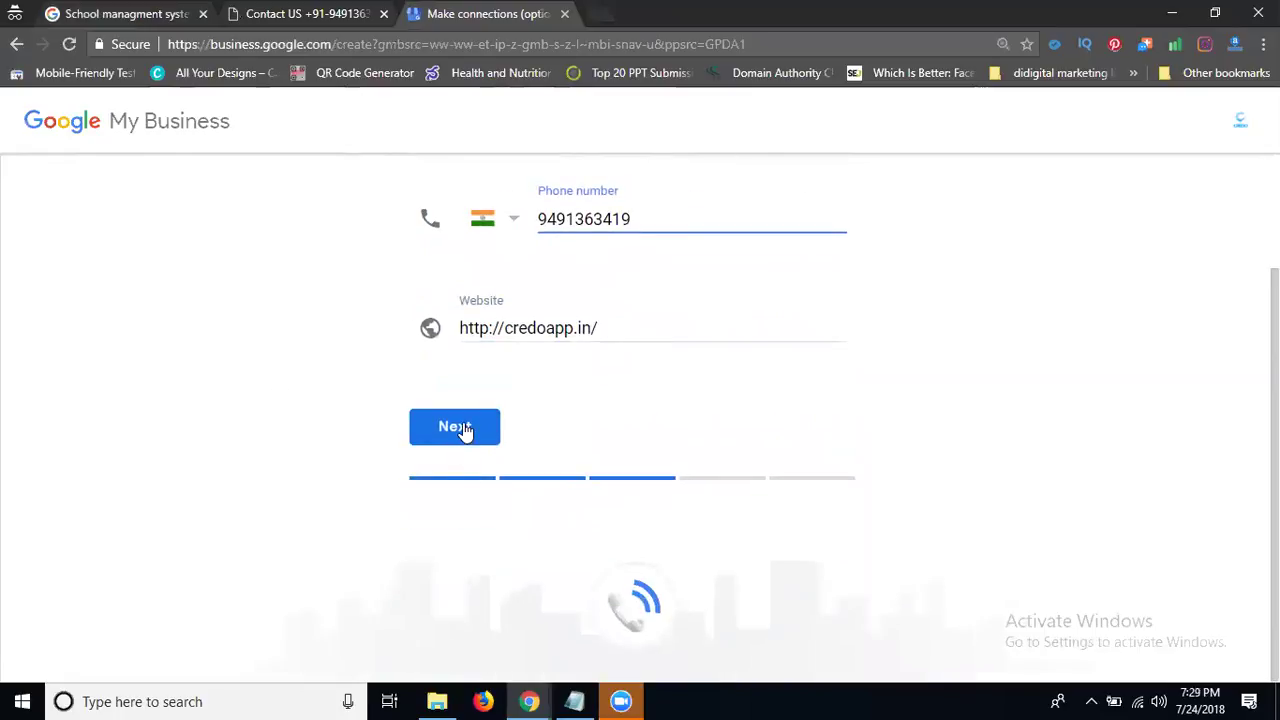
{"action": "left_click", "coordinate": [455, 427]}
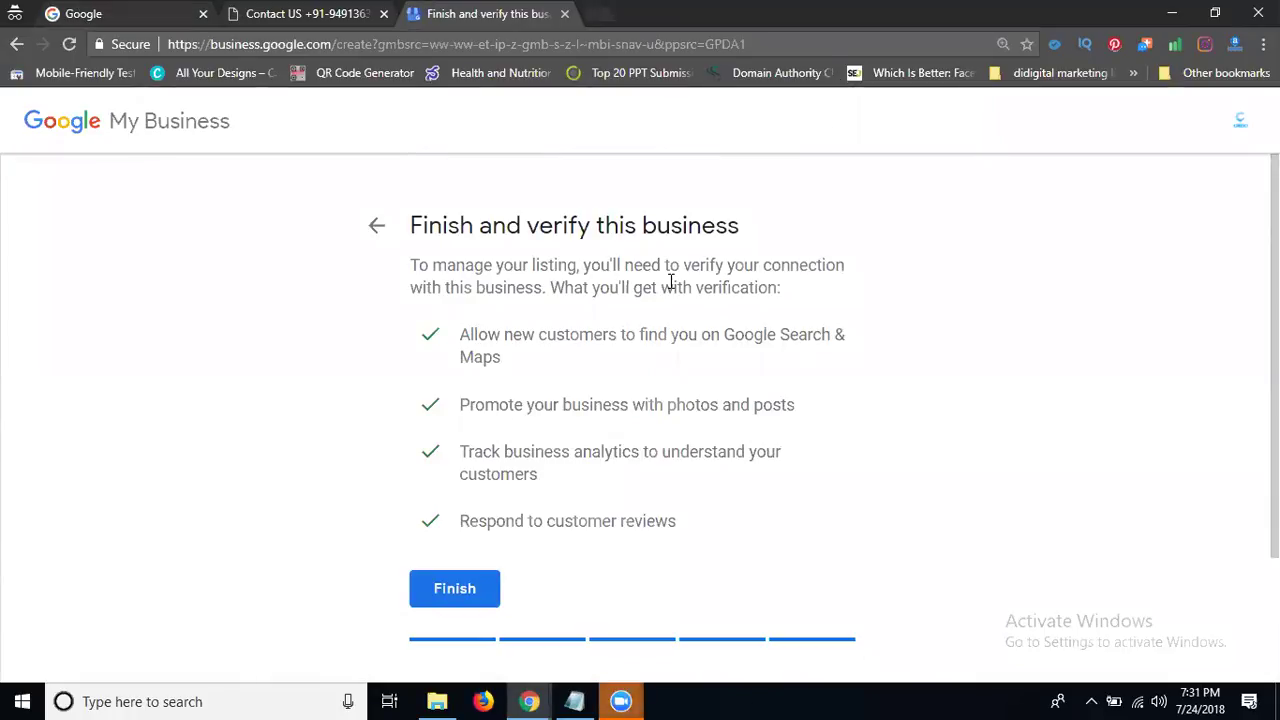
Complete the listing on the 'Finish and verify this business' page.
{"action": "left_click", "coordinate": [472, 596]}
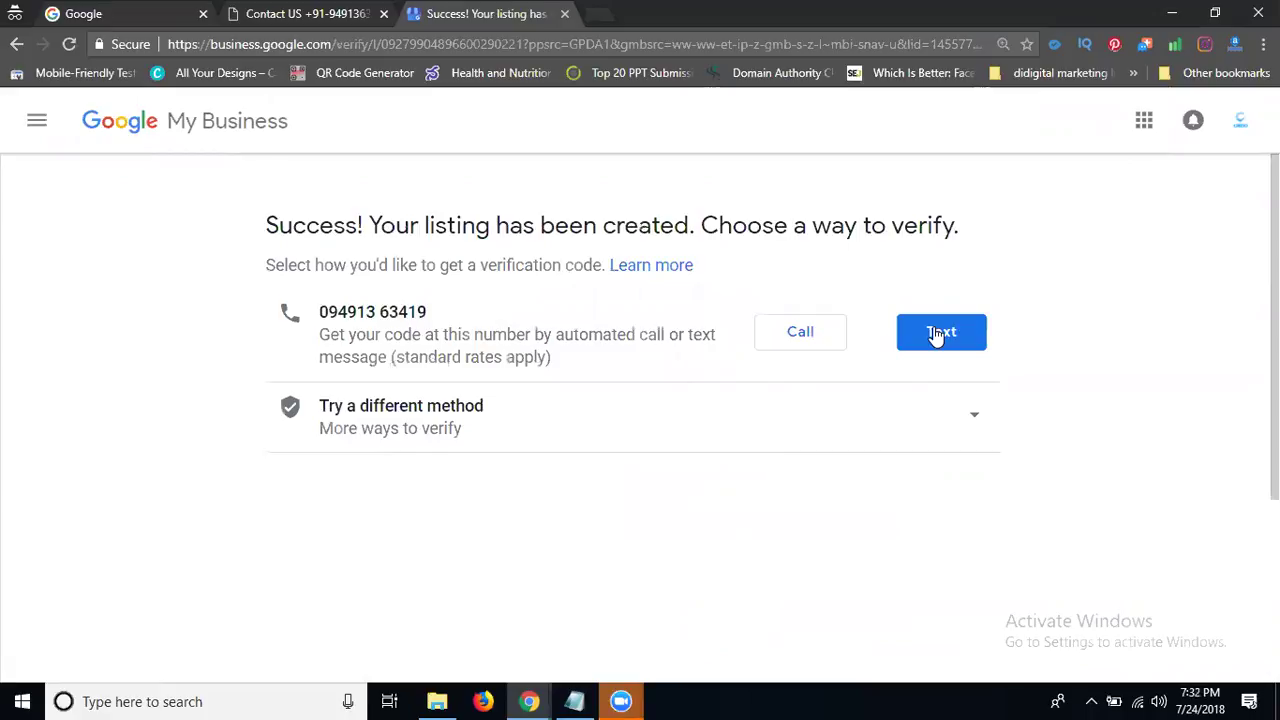
Choose Text to have the 6-digit verification code sent by SMS to the business phone.
{"action": "left_click", "coordinate": [936, 333]}
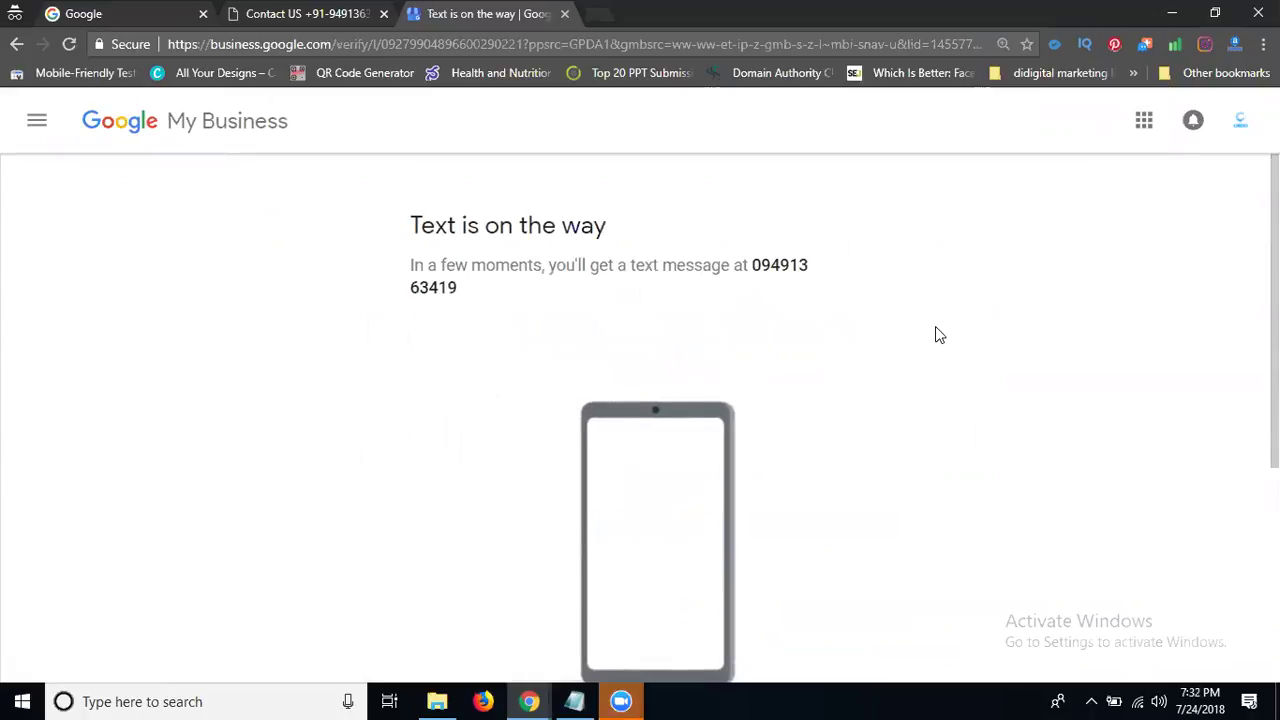
{"action": "scroll", "coordinate": [935, 326], "scroll_direction": "down", "scroll_amount": 1}
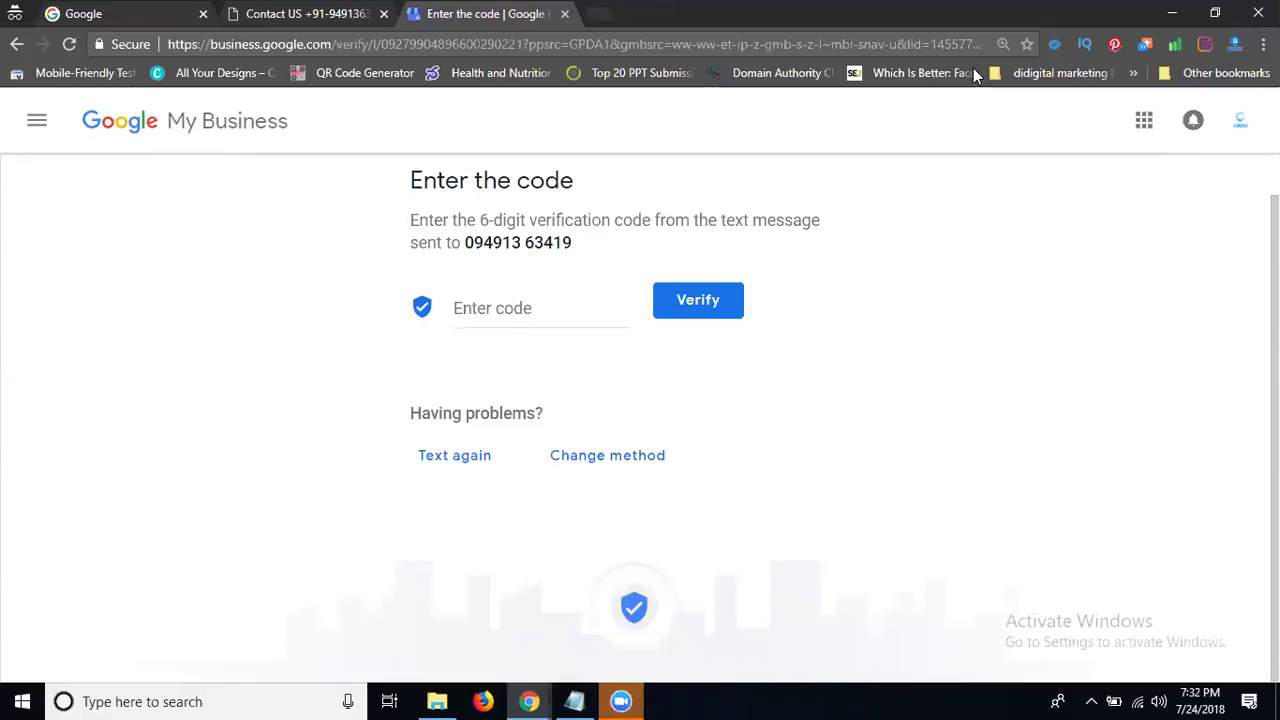
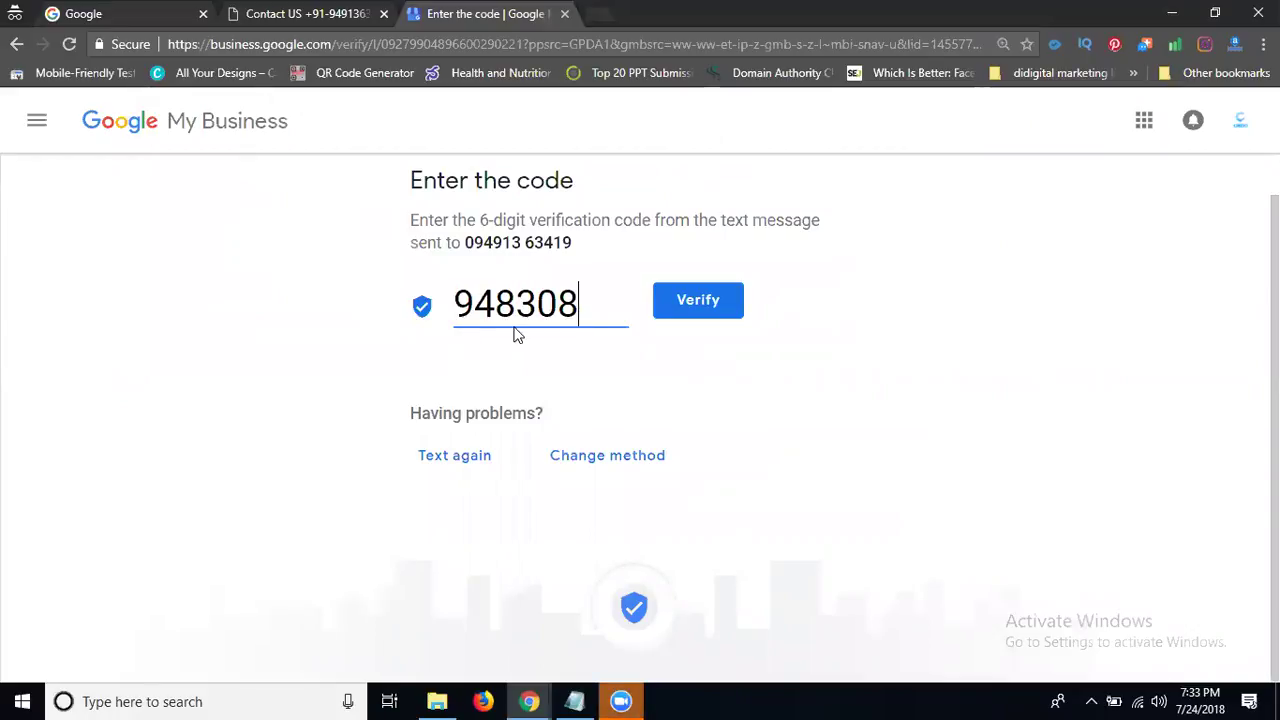
Paste the 6-digit texted code into the Enter code field and submit it with Verify.
{"action": "left_click", "coordinate": [699, 309]}
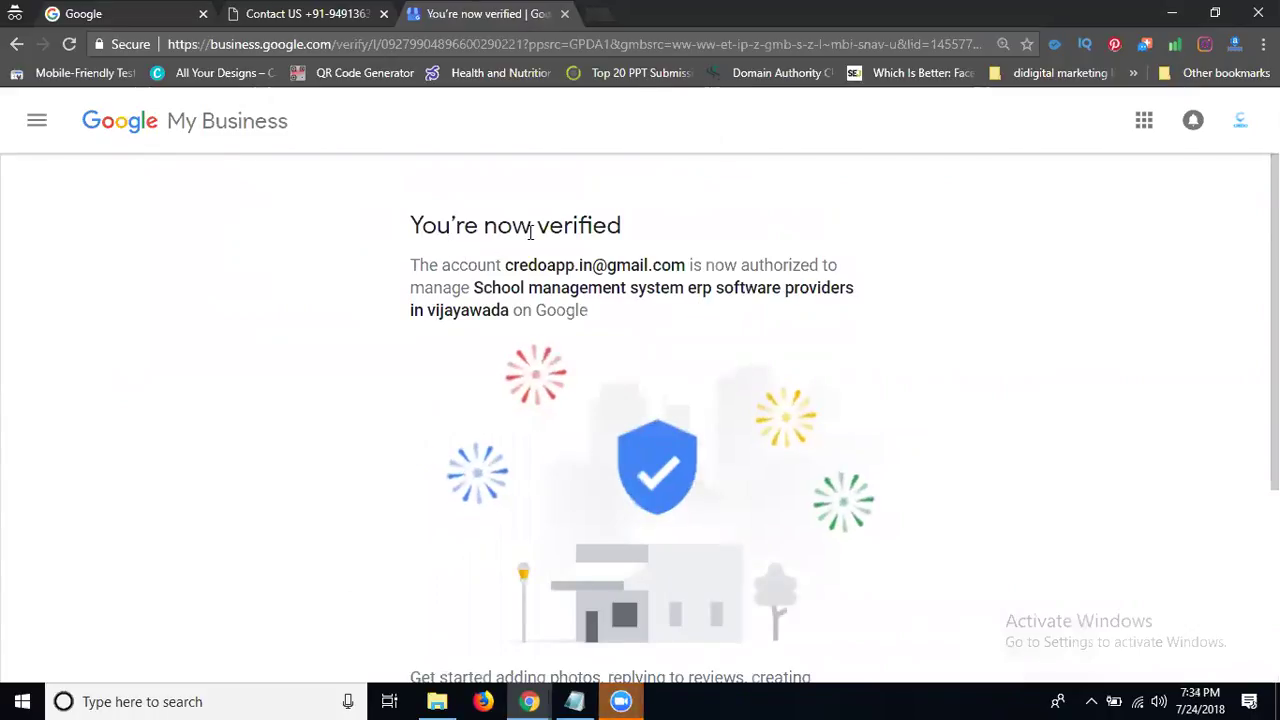
Scroll past the verification confirmation and continue with Get started to the listing dashboard.
{"action": "scroll", "coordinate": [686, 295], "scroll_direction": "down", "scroll_amount": 1}
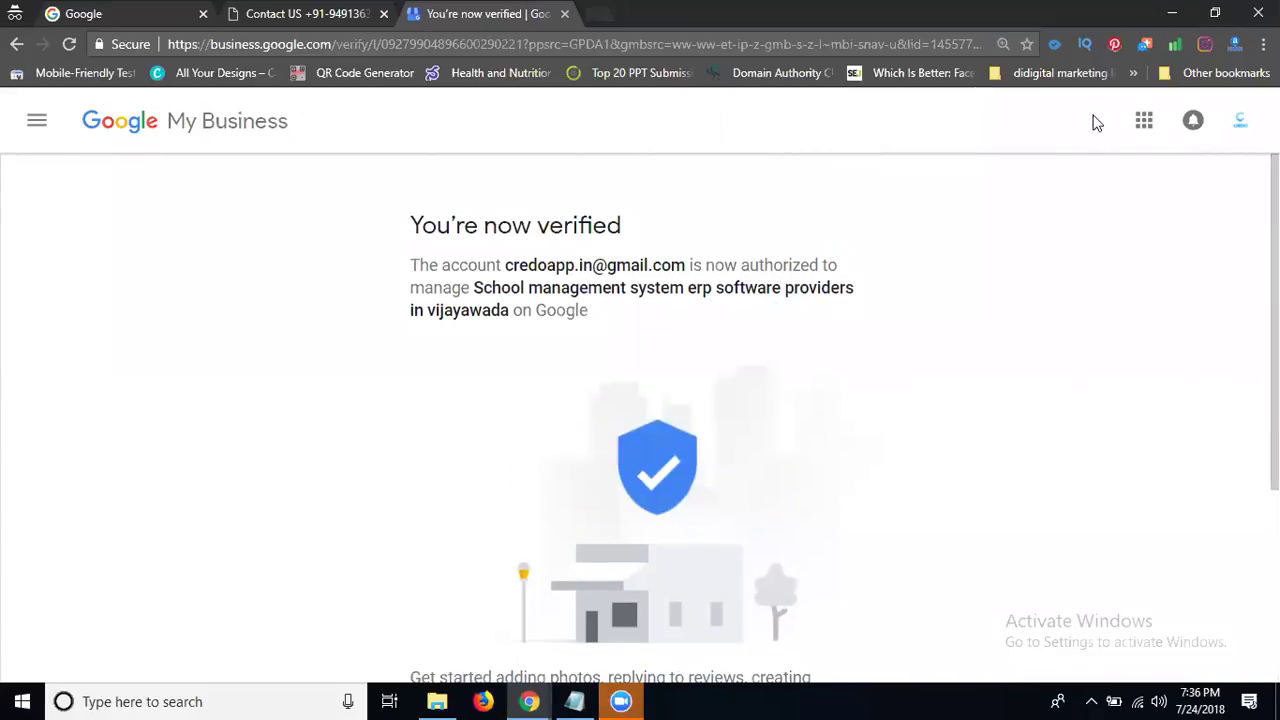
{"action": "scroll", "coordinate": [481, 571], "scroll_direction": "down", "scroll_amount": 2}
{"action": "left_click", "coordinate": [481, 571]}
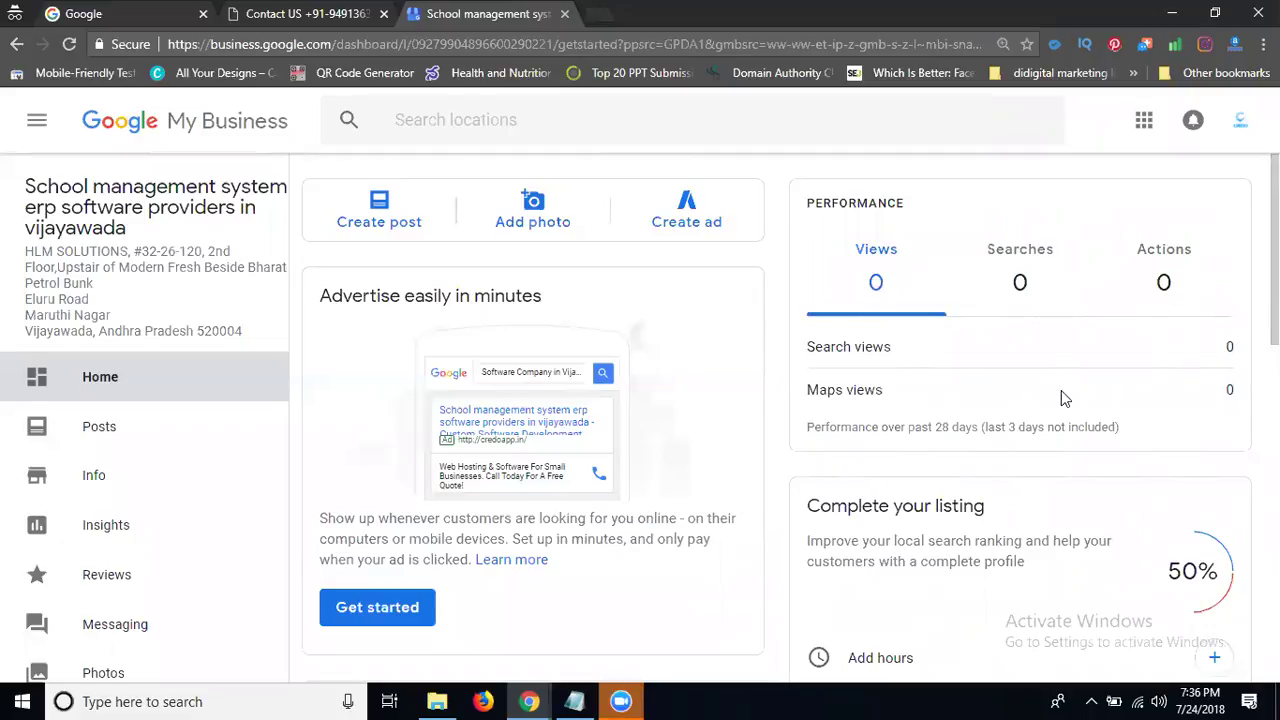
Open the listing's Info section and scroll down to the Add hours entry.
{"action": "scroll", "coordinate": [856, 444], "scroll_direction": "down", "scroll_amount": 1}
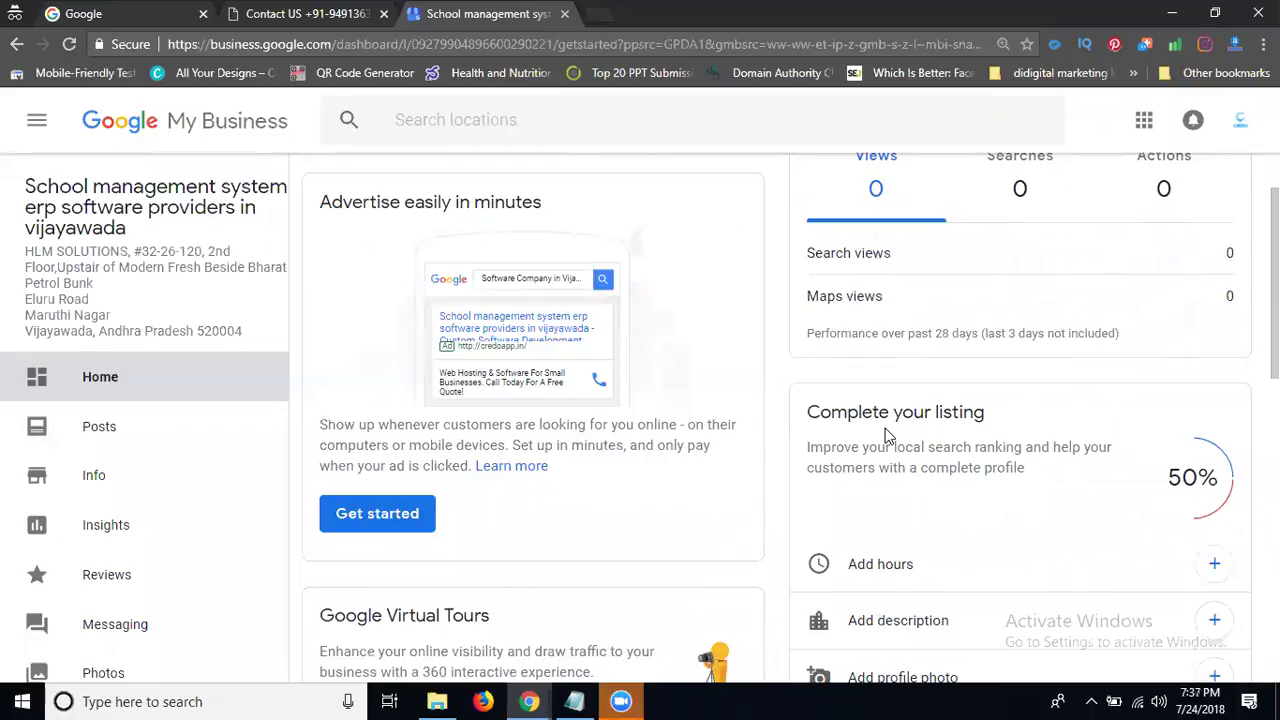
{"action": "left_click", "coordinate": [92, 478]}
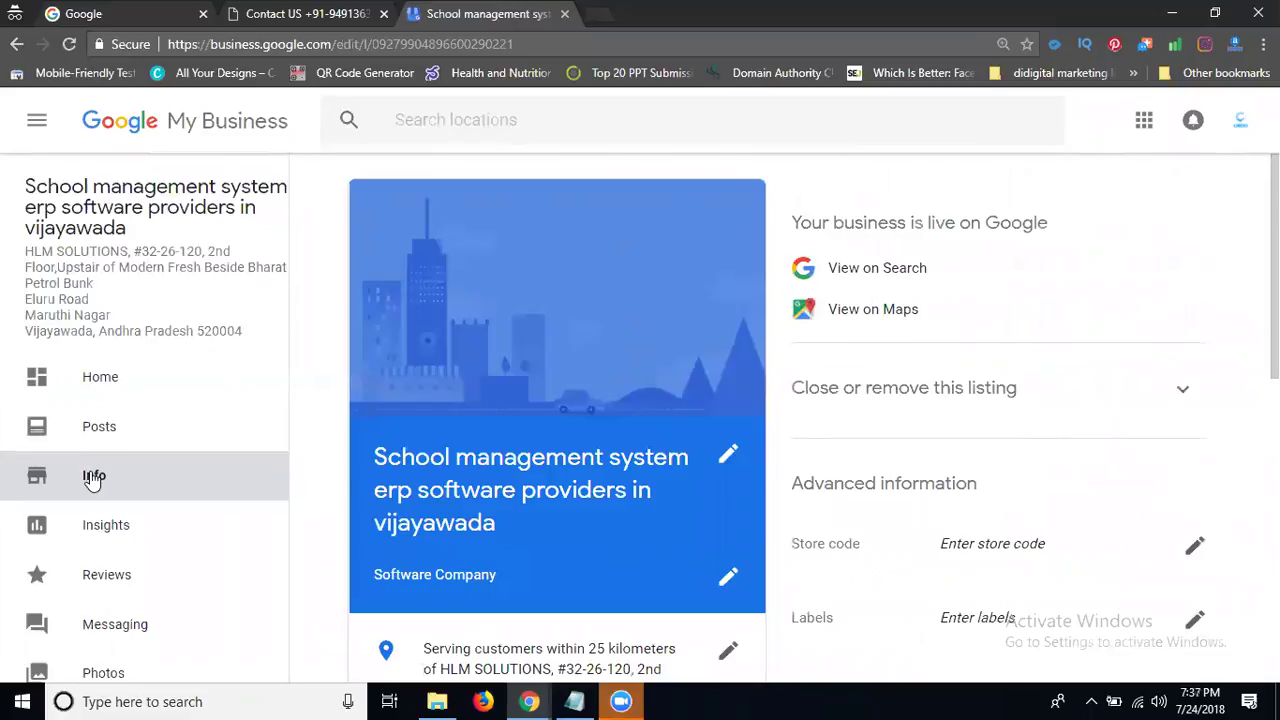
{"action": "scroll", "coordinate": [570, 460], "scroll_direction": "down", "scroll_amount": 4}
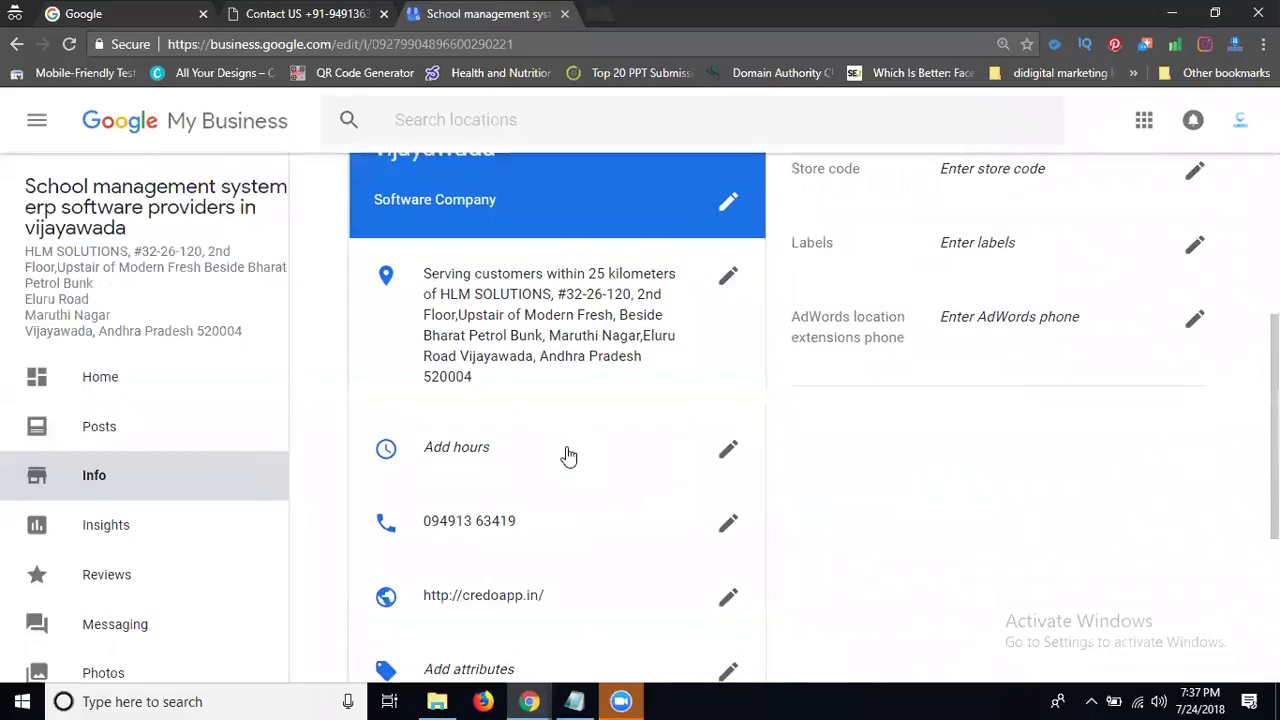
{"action": "scroll", "coordinate": [566, 453], "scroll_direction": "down", "scroll_amount": 1}
In the Hours editor, mark Monday through Saturday as open and leave Sunday closed.
{"action": "left_click", "coordinate": [725, 355]}
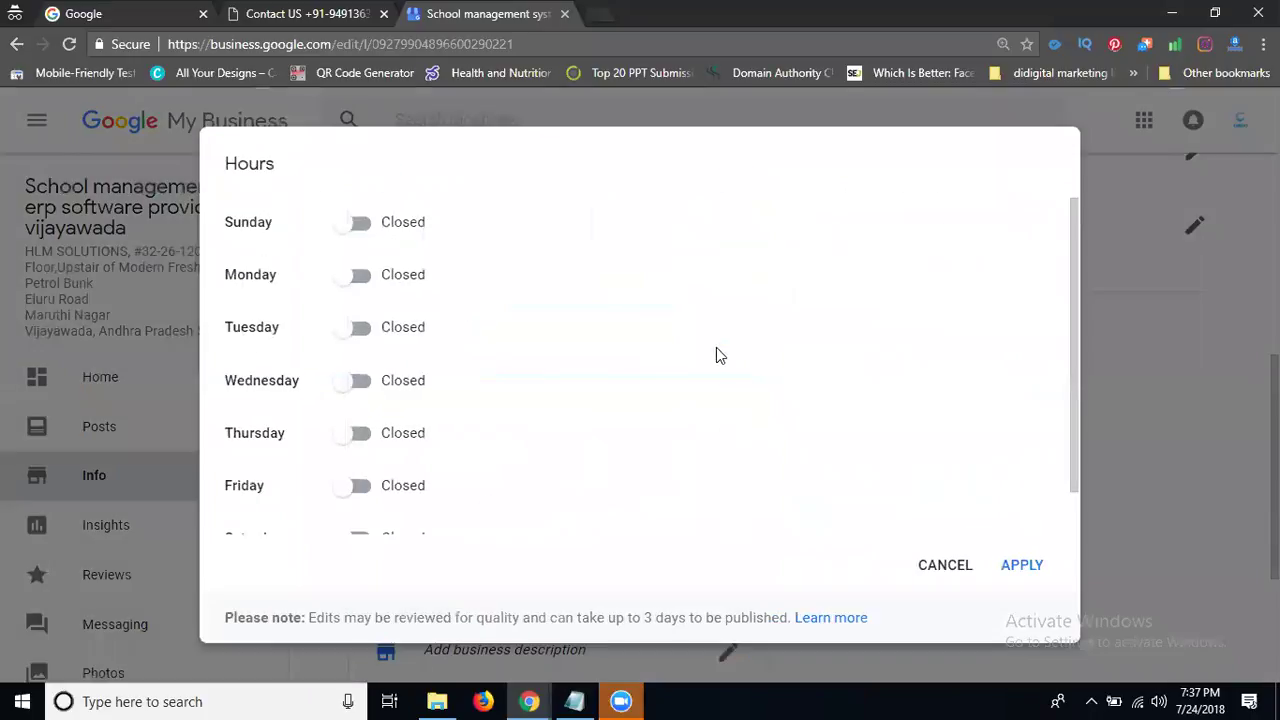
{"action": "left_click", "coordinate": [359, 223]}
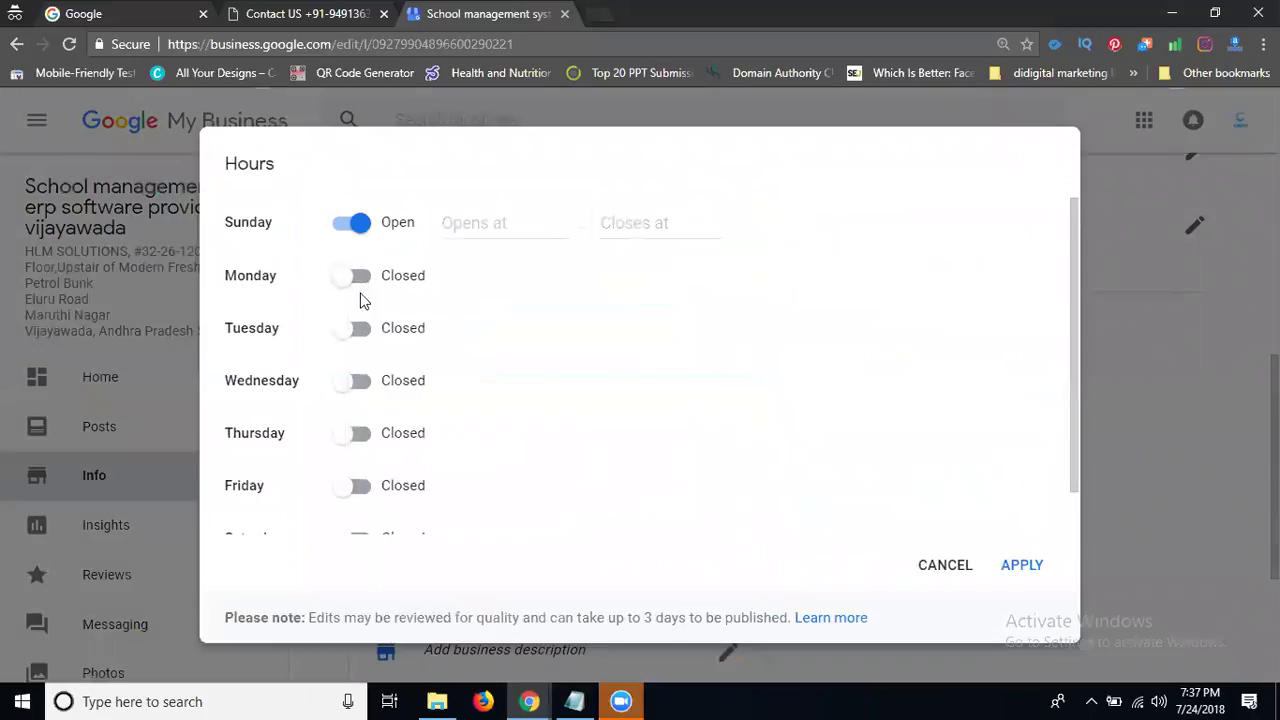
{"action": "left_click", "coordinate": [359, 277]}
{"action": "left_click", "coordinate": [359, 329]}
{"action": "left_click", "coordinate": [359, 381]}
{"action": "left_click", "coordinate": [359, 434]}
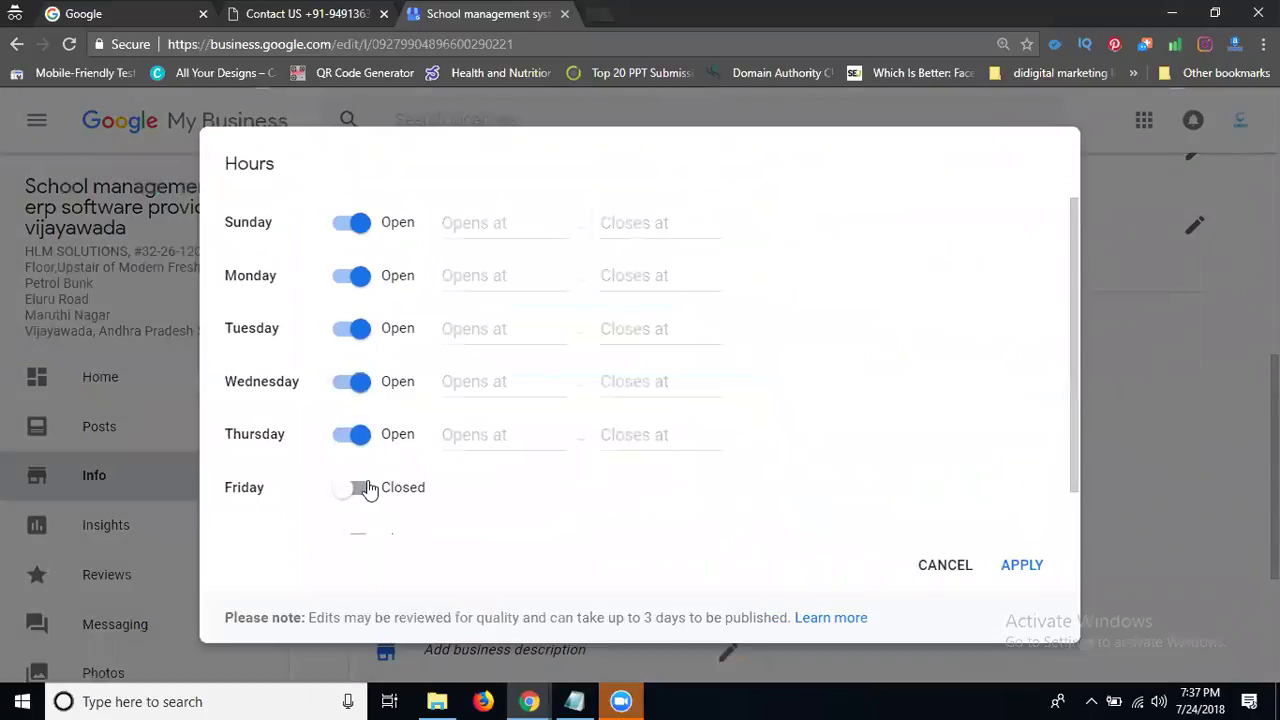
{"action": "left_click", "coordinate": [368, 487]}
{"action": "scroll", "coordinate": [366, 488], "scroll_direction": "down", "scroll_amount": 1}
{"action": "left_click", "coordinate": [362, 490]}
{"action": "scroll", "coordinate": [352, 340], "scroll_direction": "up", "scroll_amount": 1}
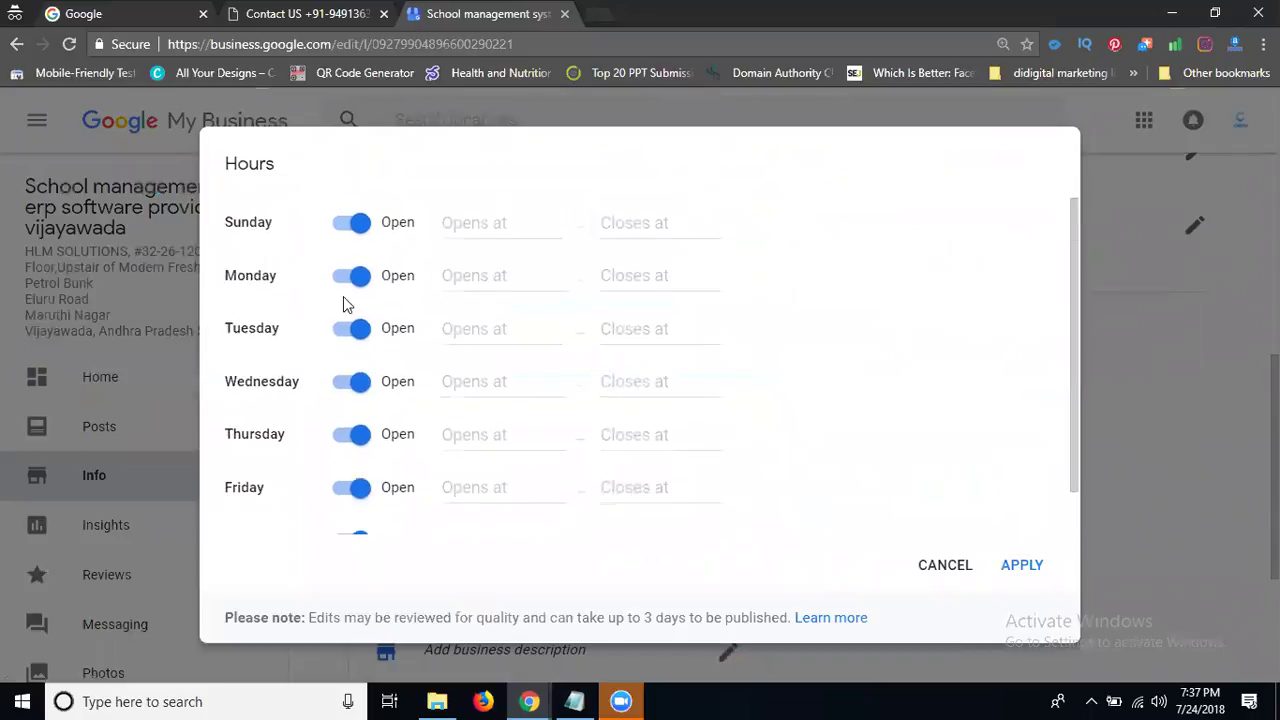
{"action": "left_click", "coordinate": [355, 226]}
Set Monday and Tuesday hours to 10:00 am–6:00 pm.
{"action": "left_click", "coordinate": [470, 275]}
{"action": "type", "text": "1"}
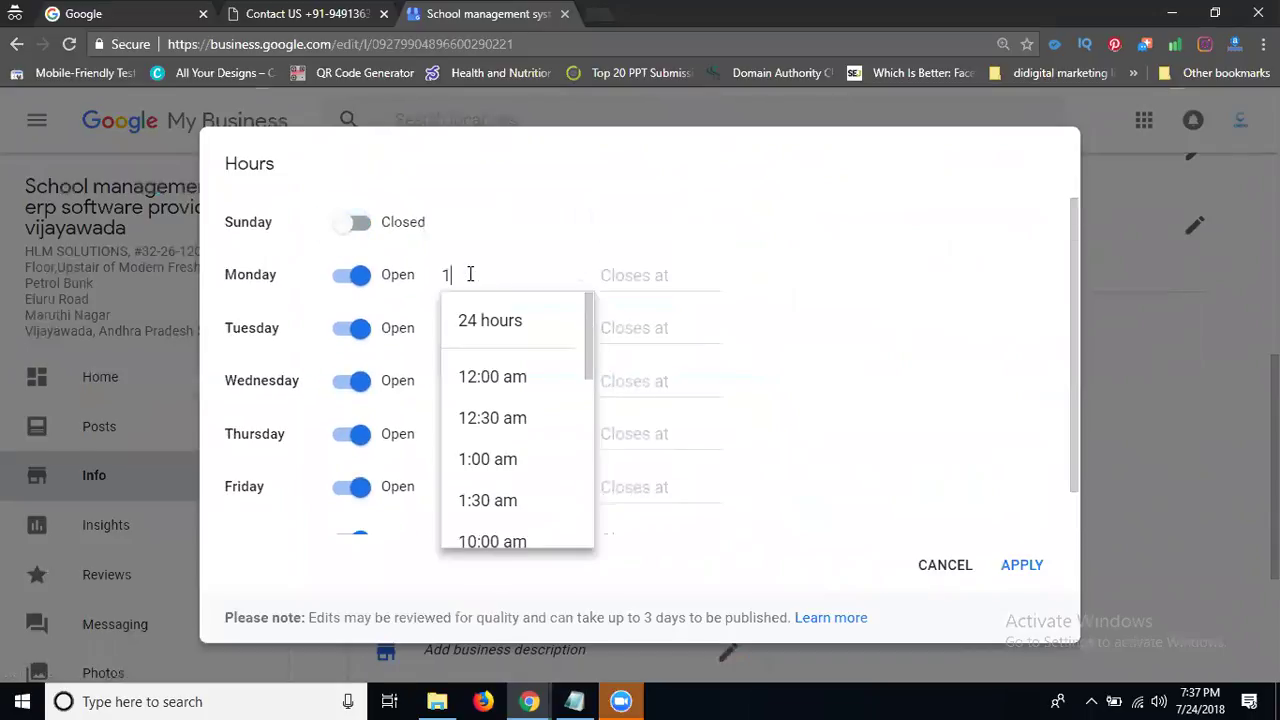
{"action": "type", "text": "0"}
{"action": "left_click", "coordinate": [500, 376]}
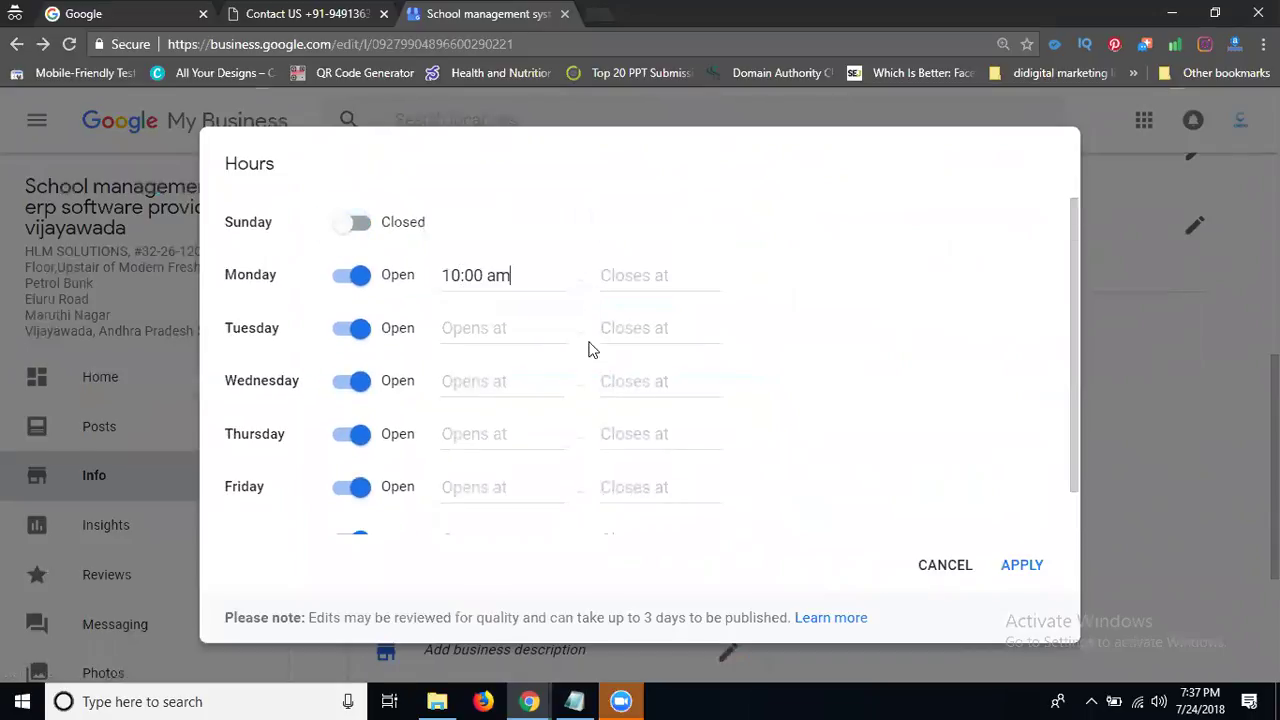
{"action": "left_click", "coordinate": [637, 277]}
{"action": "type", "text": "6"}
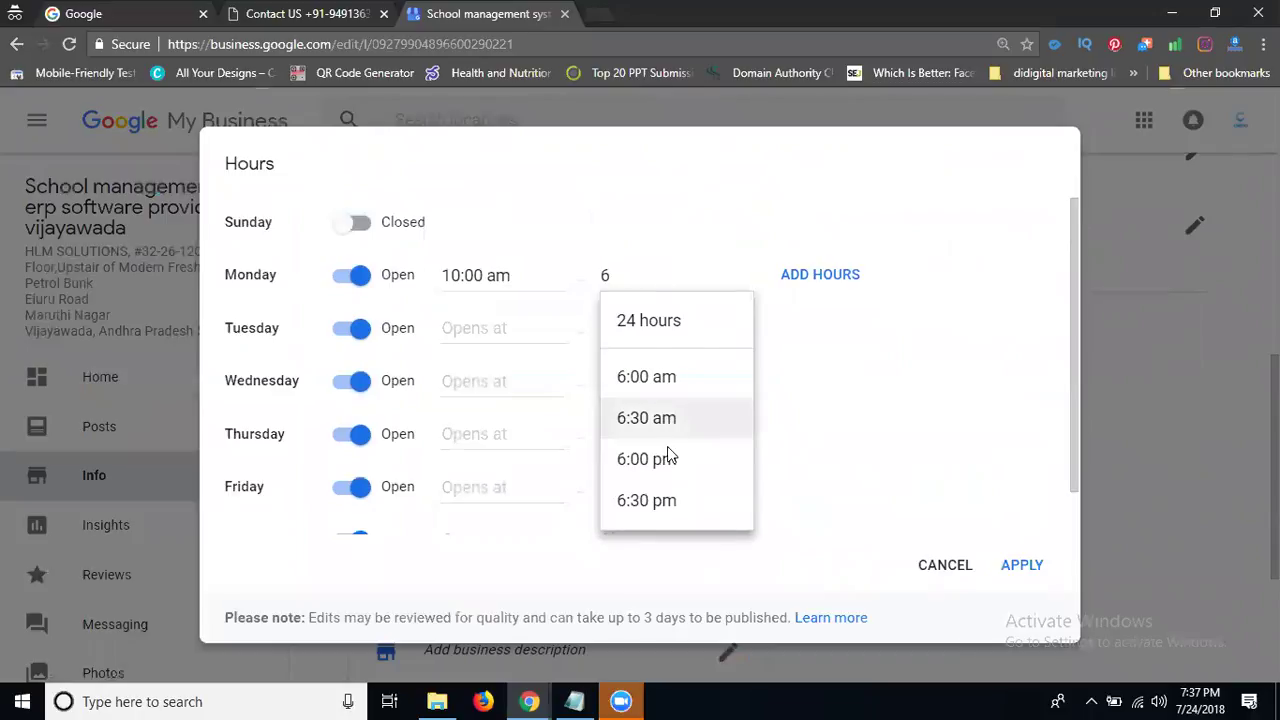
{"action": "left_click", "coordinate": [665, 457]}
{"action": "left_click", "coordinate": [475, 332]}
{"action": "type", "text": "10"}
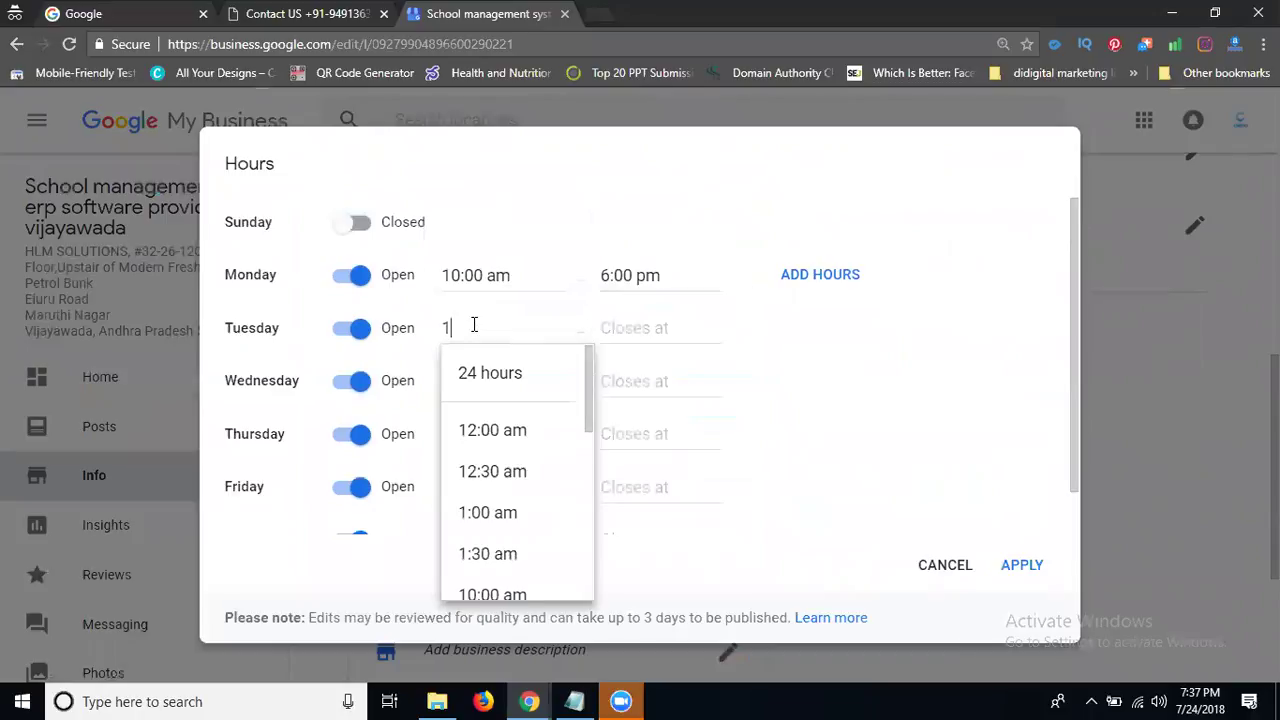
{"action": "left_click", "coordinate": [475, 441]}
{"action": "left_click", "coordinate": [644, 327]}
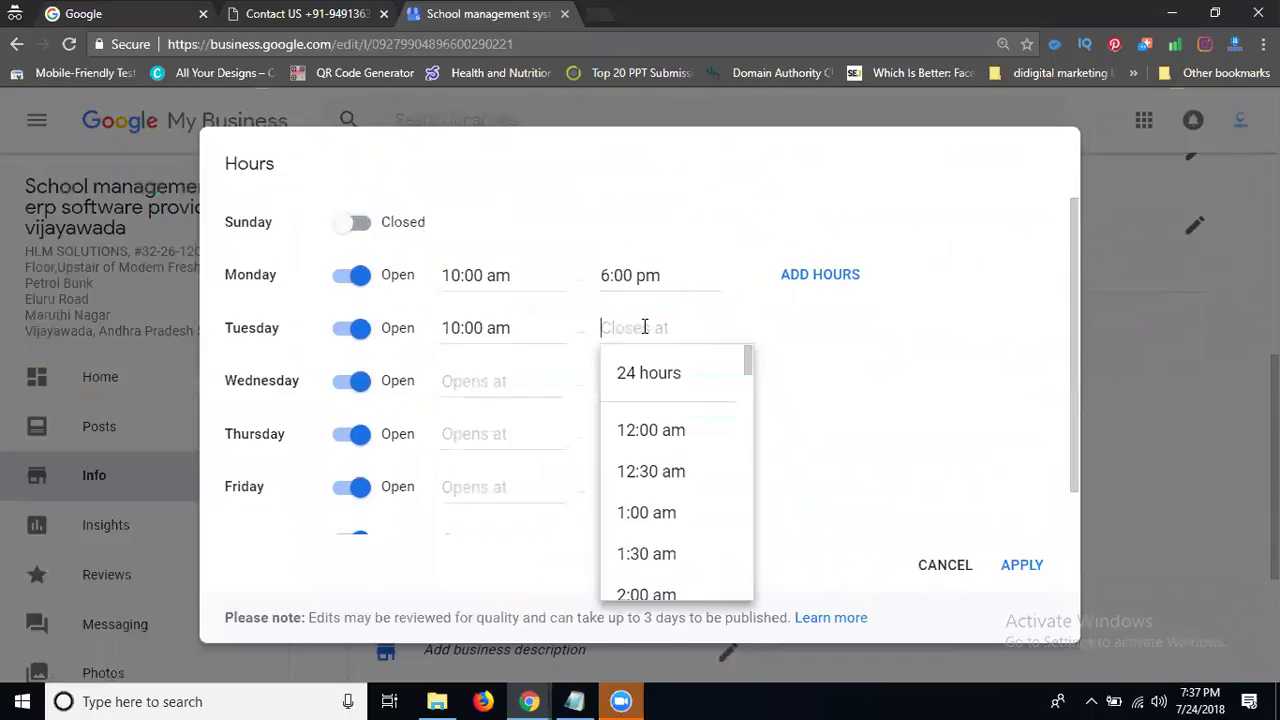
{"action": "type", "text": "6"}
{"action": "left_click", "coordinate": [674, 514]}
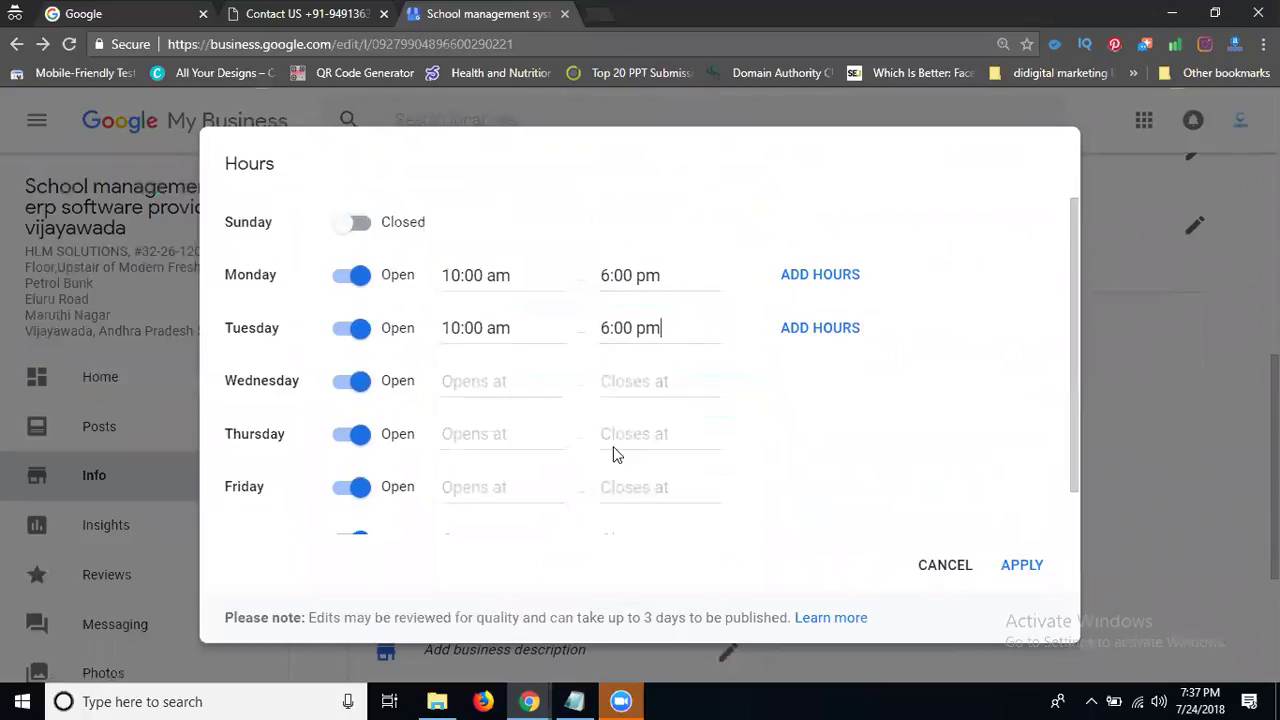
Set Wednesday and Thursday hours to 10:00 am–6:00 pm.
{"action": "left_click", "coordinate": [518, 381]}
{"action": "type", "text": "10"}
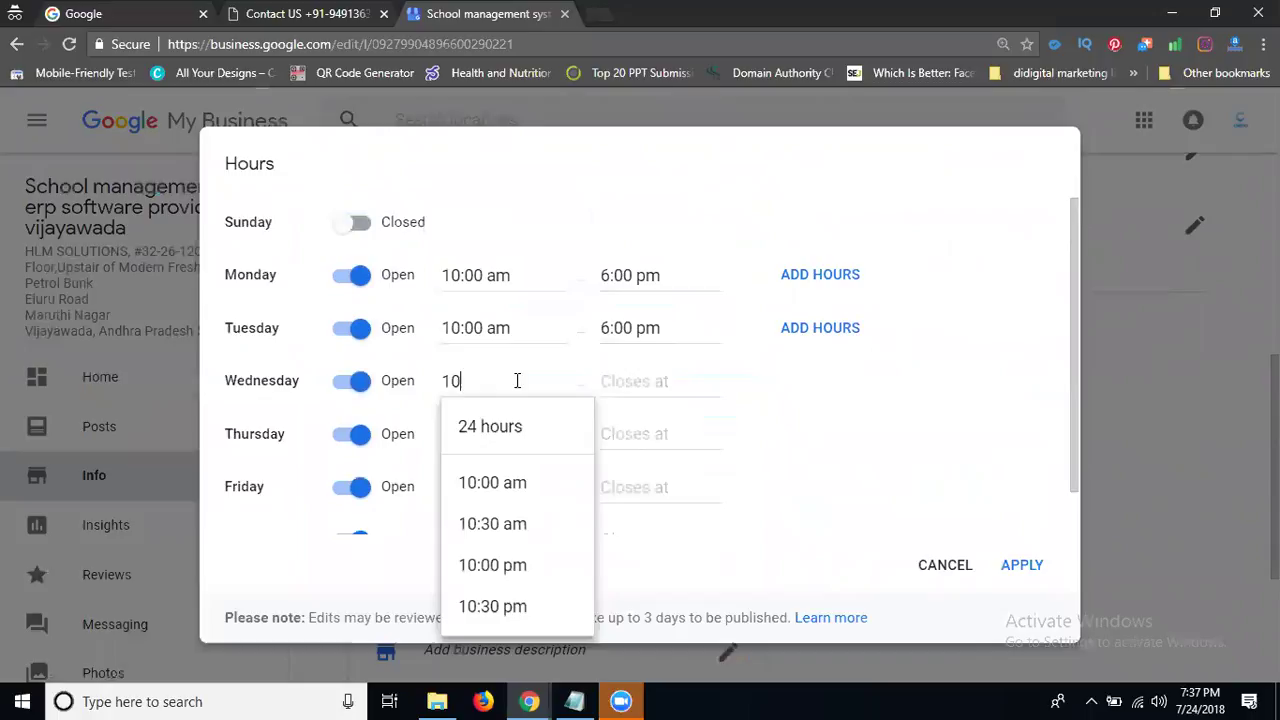
{"action": "left_click", "coordinate": [519, 478]}
{"action": "left_click", "coordinate": [623, 381]}
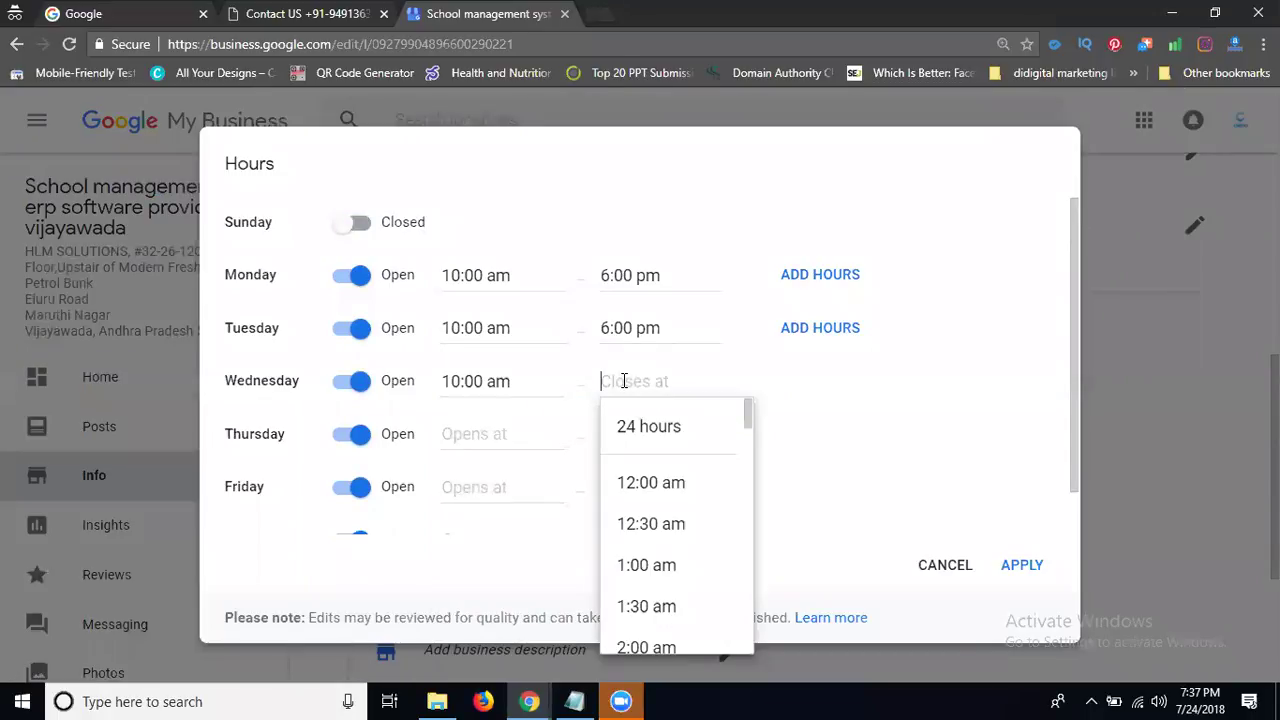
{"action": "type", "text": "6"}
{"action": "left_click", "coordinate": [649, 565]}
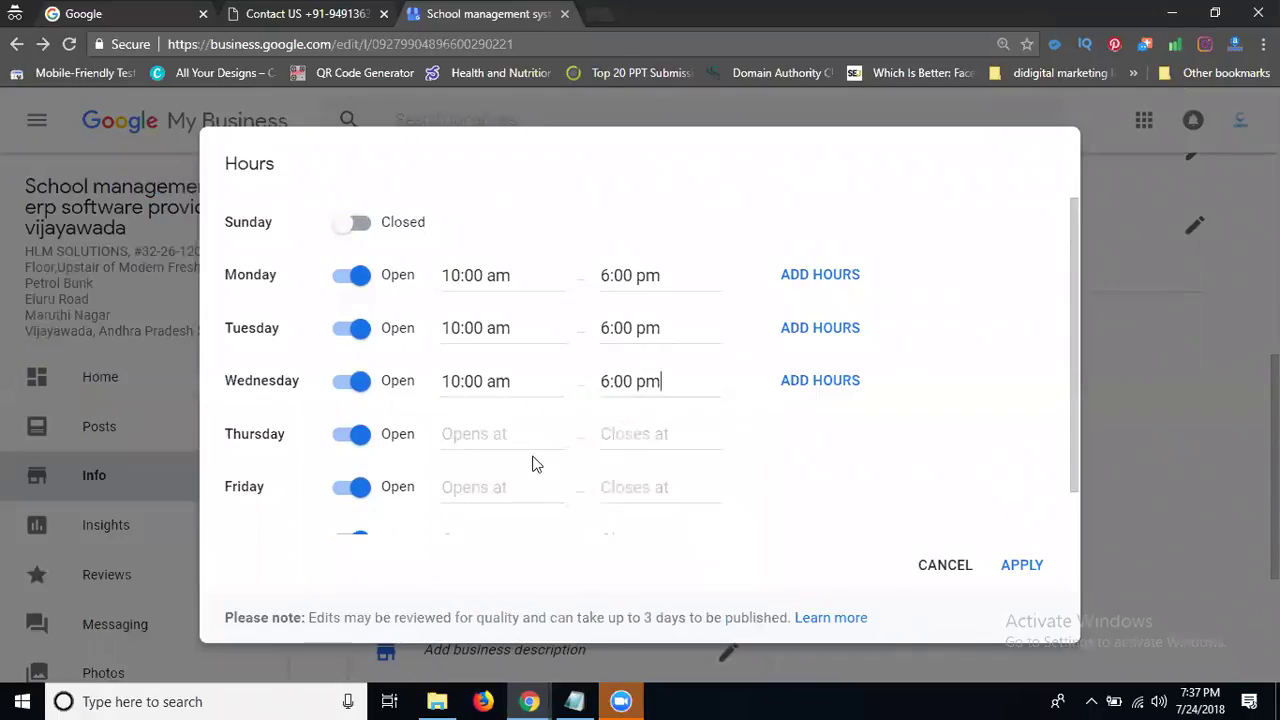
{"action": "left_click", "coordinate": [500, 434]}
{"action": "type", "text": "10"}
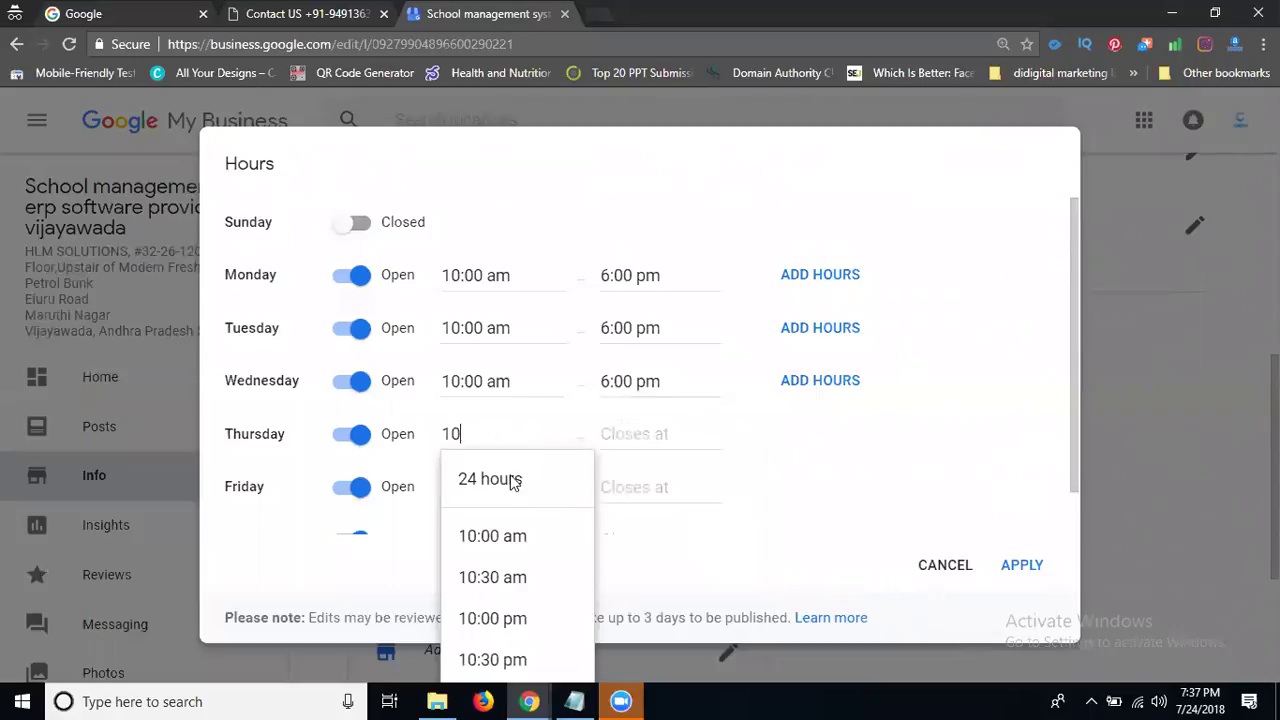
{"action": "left_click", "coordinate": [494, 534]}
{"action": "left_click", "coordinate": [635, 422]}
{"action": "type", "text": "6"}
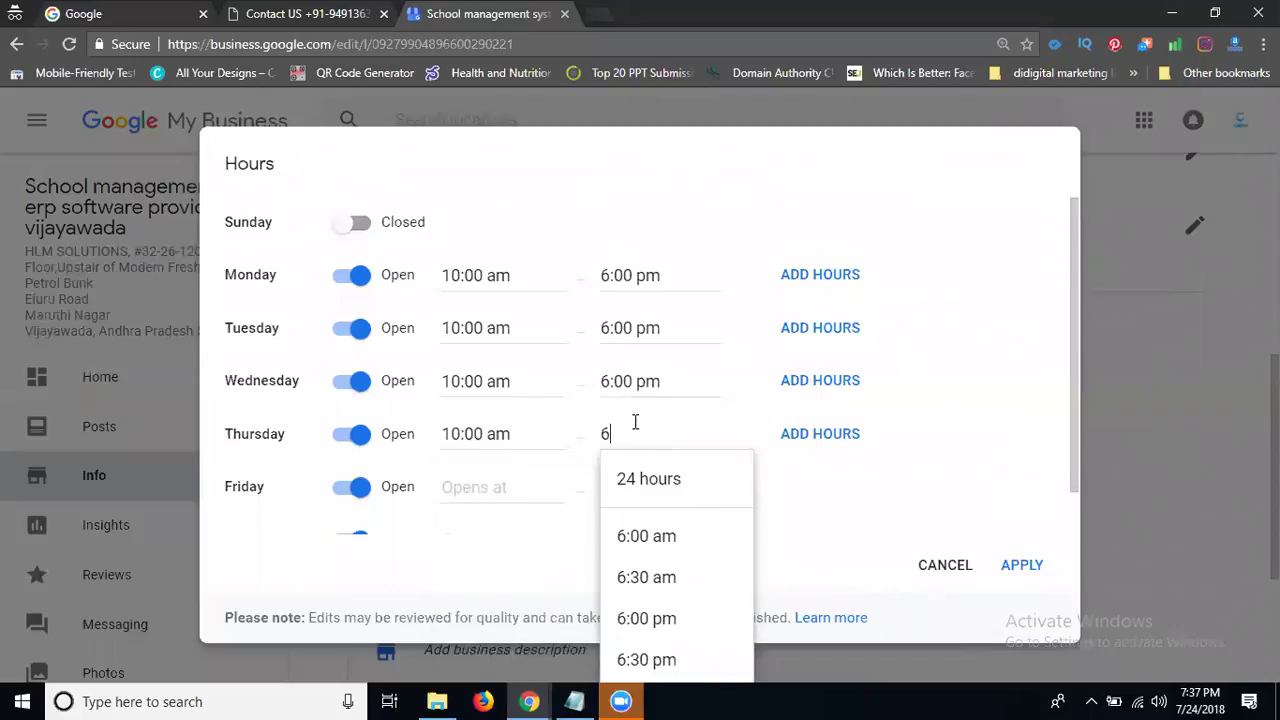
{"action": "left_click", "coordinate": [650, 617]}
Set Friday and Saturday hours to 10:00 am–6:00 pm and apply the weekly hours.
{"action": "scroll", "coordinate": [1036, 339], "scroll_direction": "down", "scroll_amount": 1}
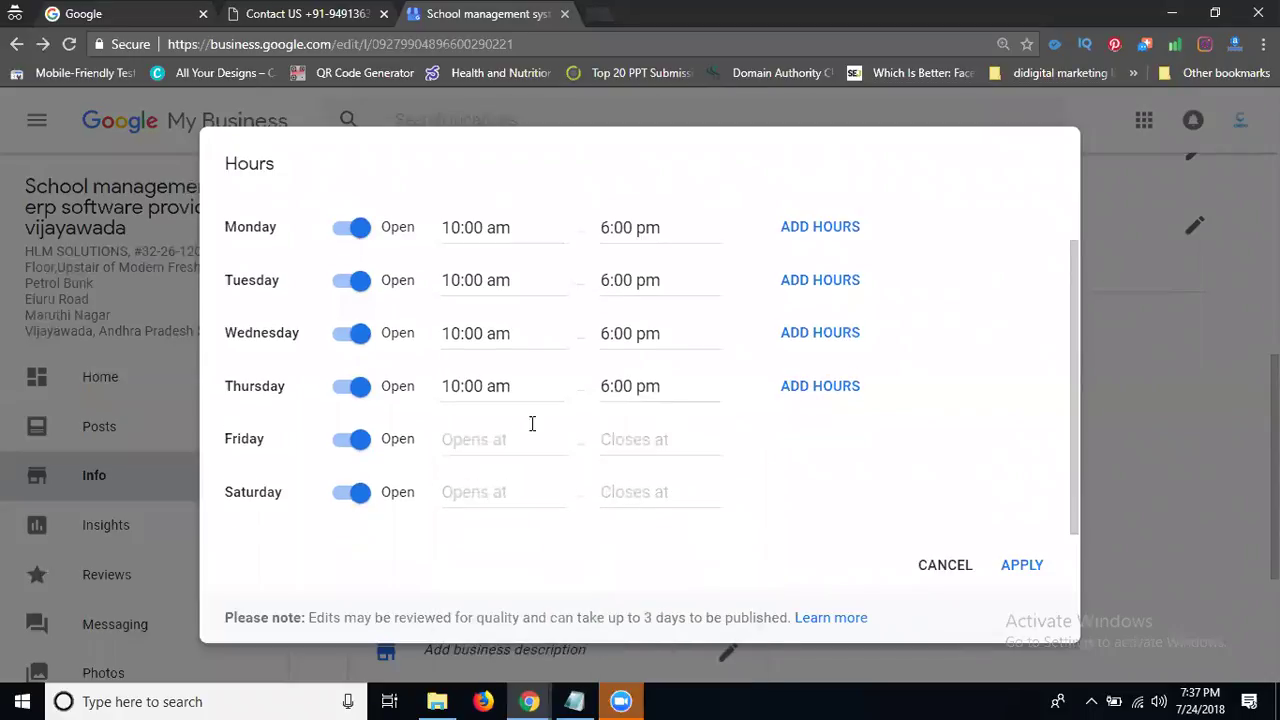
{"action": "left_click", "coordinate": [489, 441]}
{"action": "type", "text": "10"}
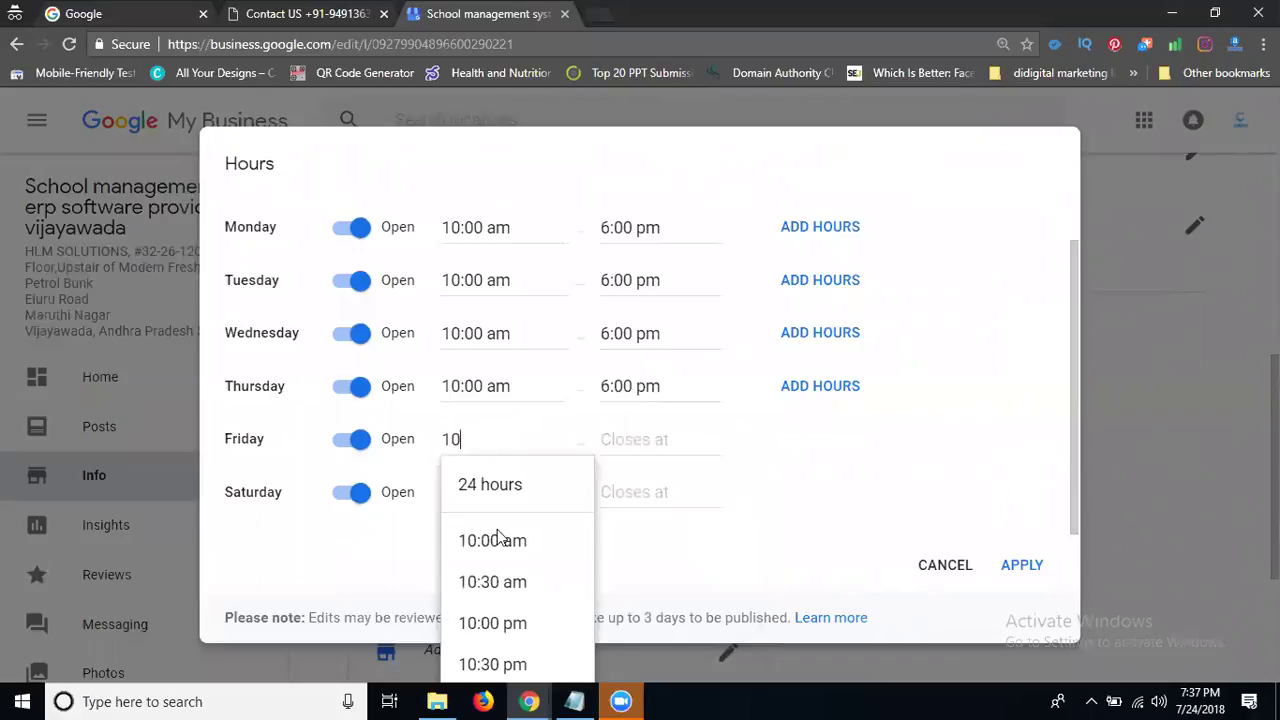
{"action": "left_click", "coordinate": [623, 434]}
{"action": "type", "text": "6"}
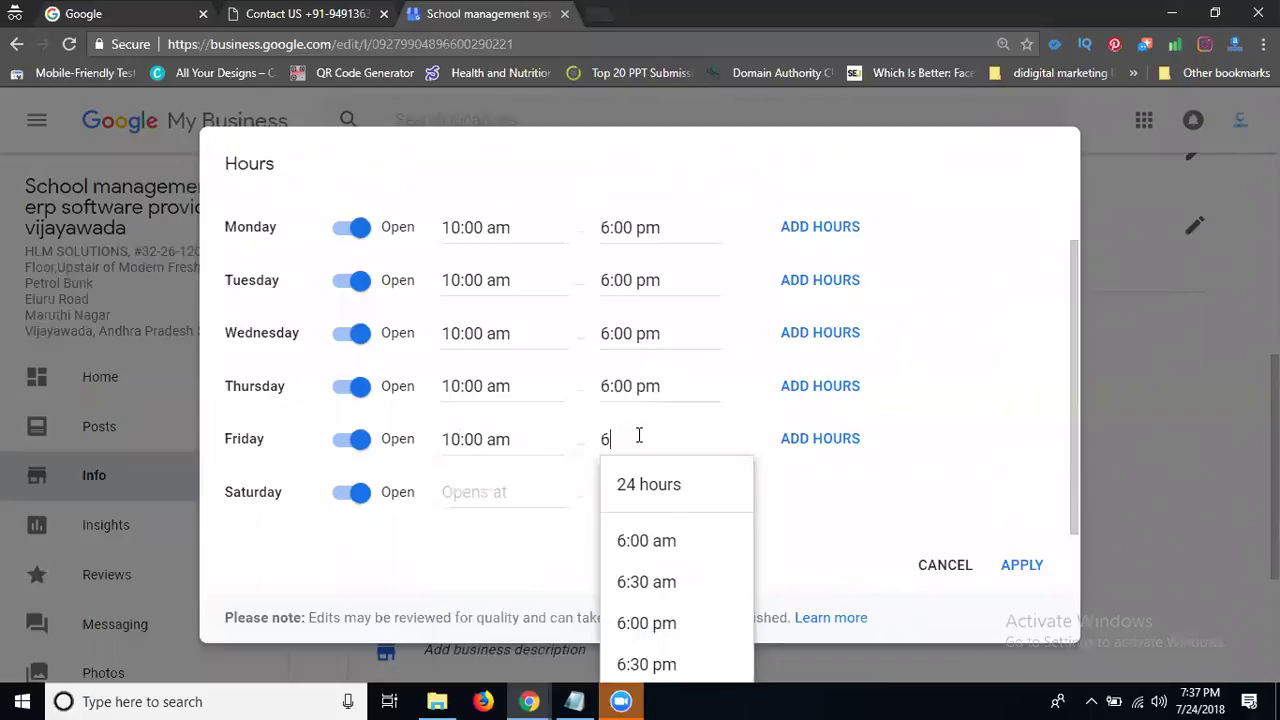
{"action": "left_click", "coordinate": [652, 622]}
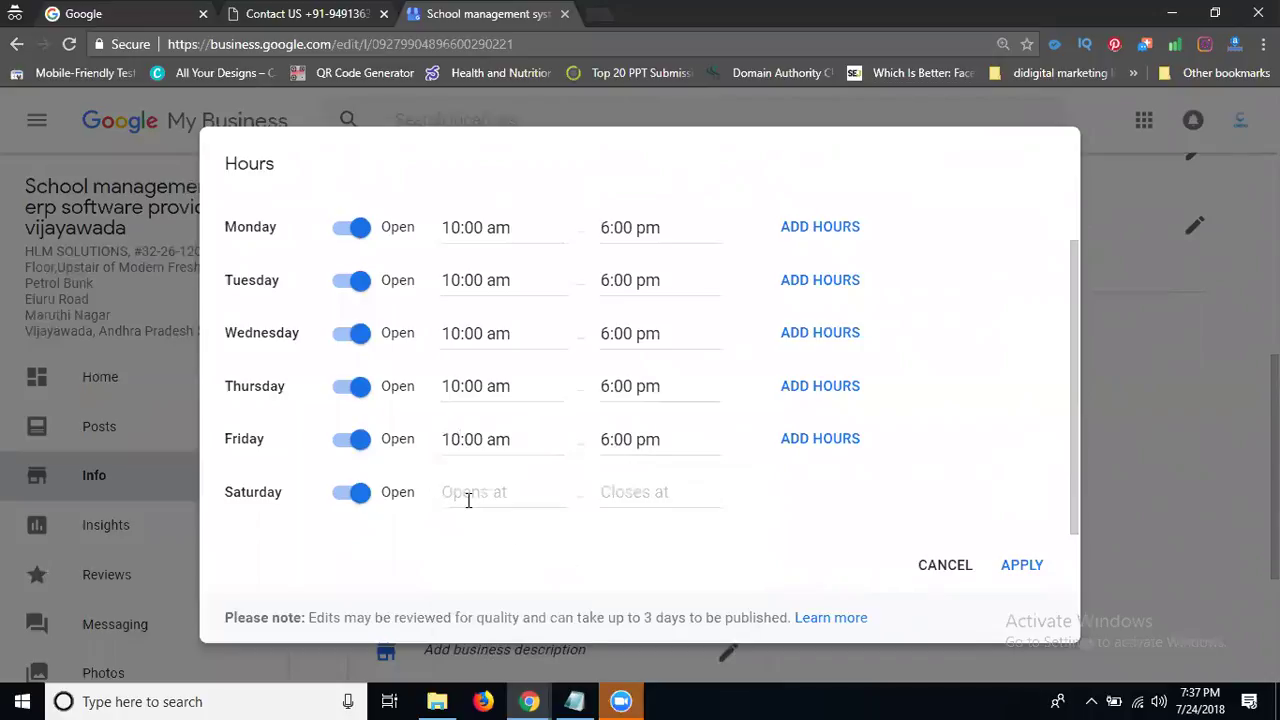
{"action": "left_click", "coordinate": [468, 500]}
{"action": "type", "text": "10"}
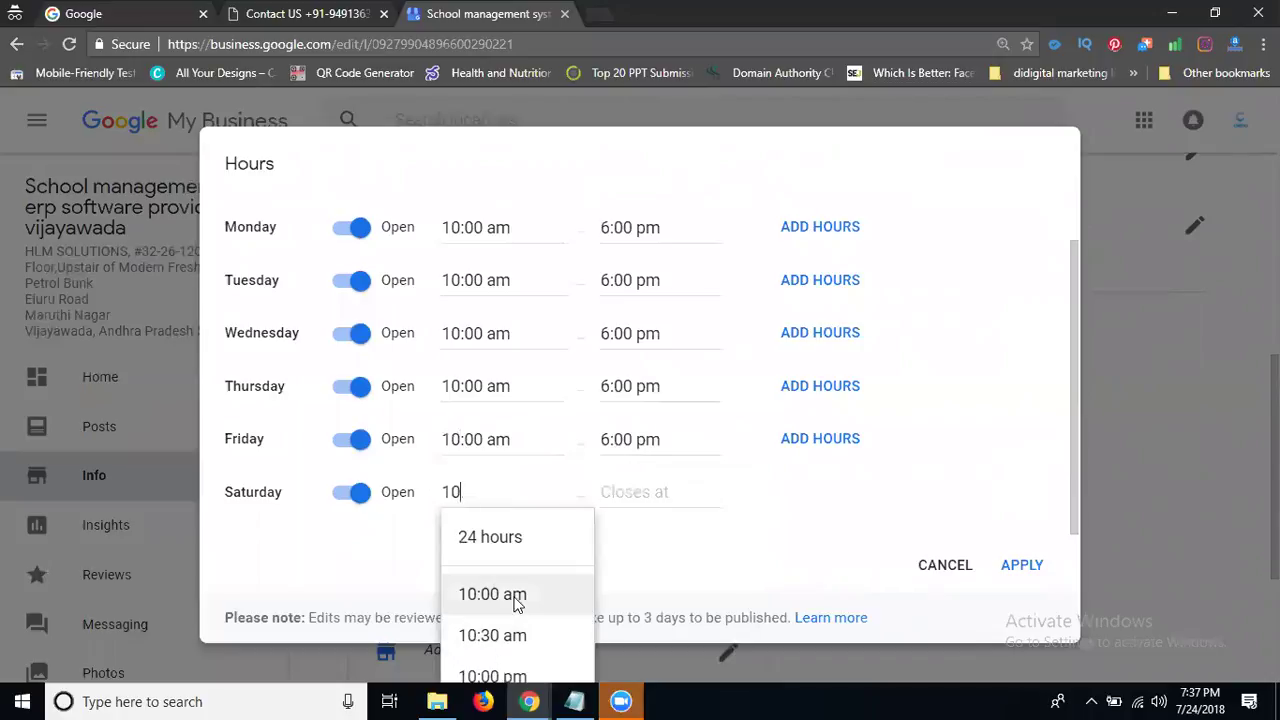
{"action": "left_click", "coordinate": [516, 604]}
{"action": "type", "text": "6"}
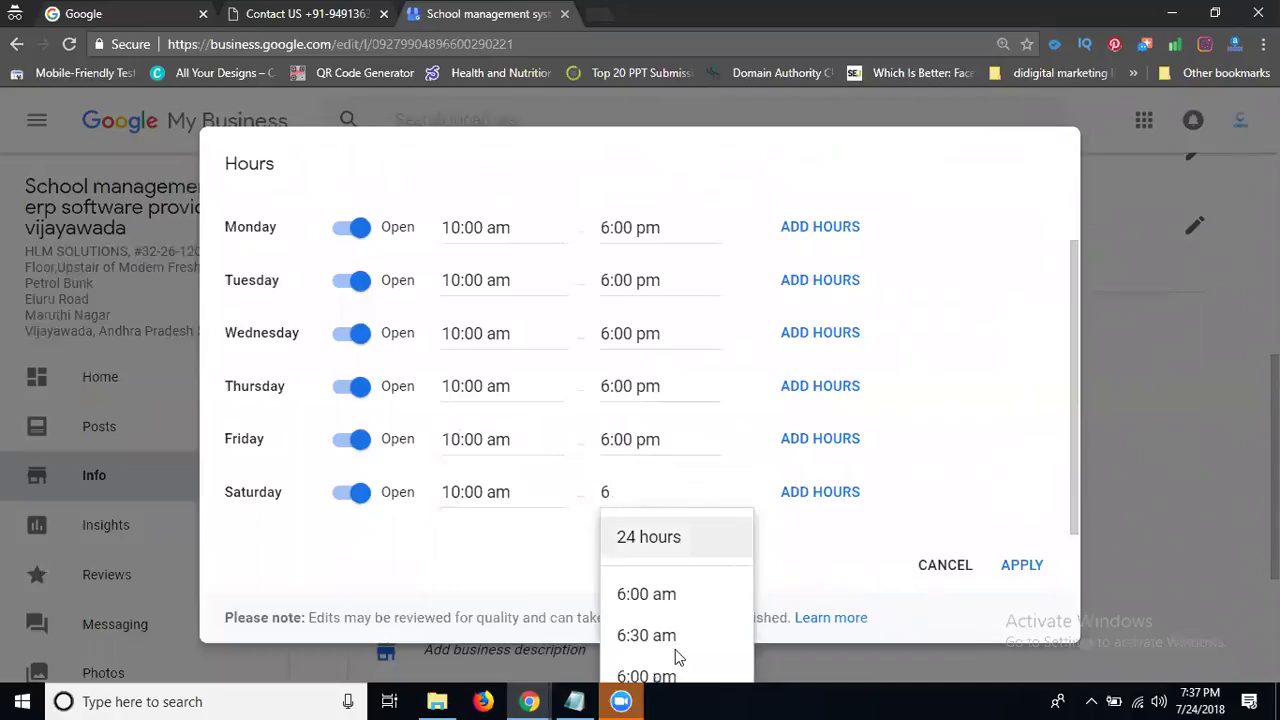
{"action": "left_click", "coordinate": [665, 676]}
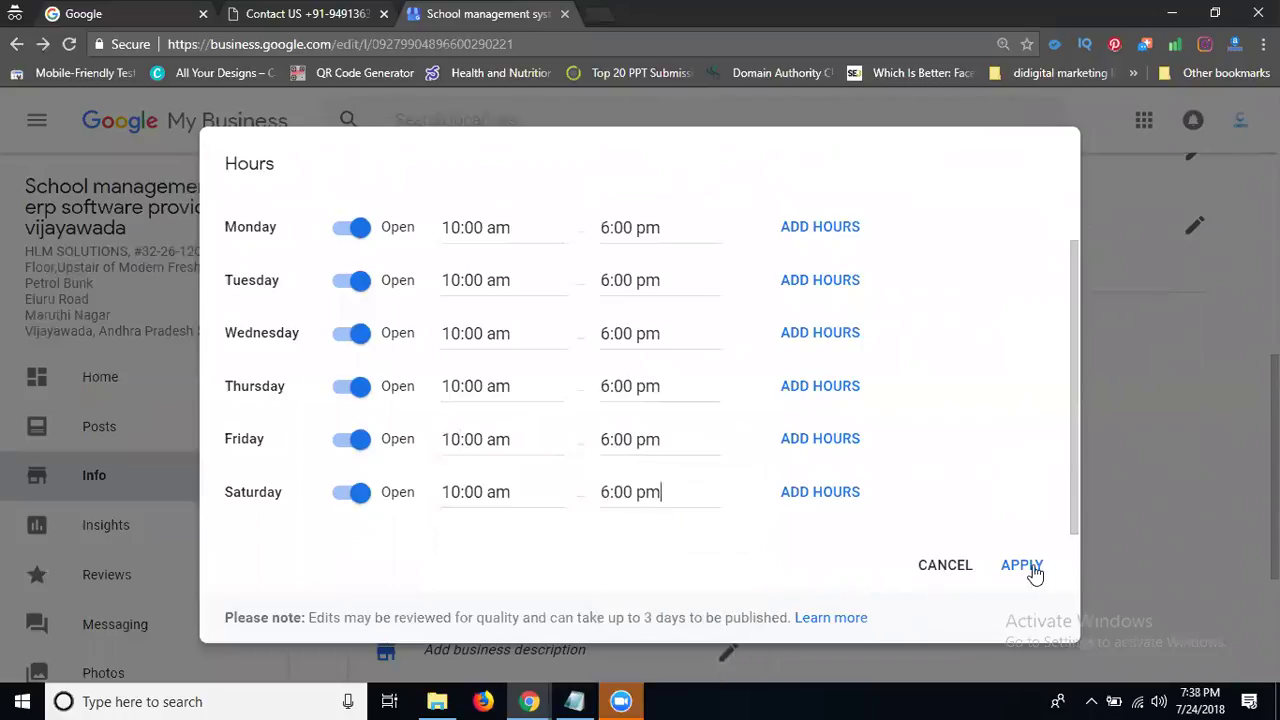
{"action": "left_click", "coordinate": [1022, 566]}
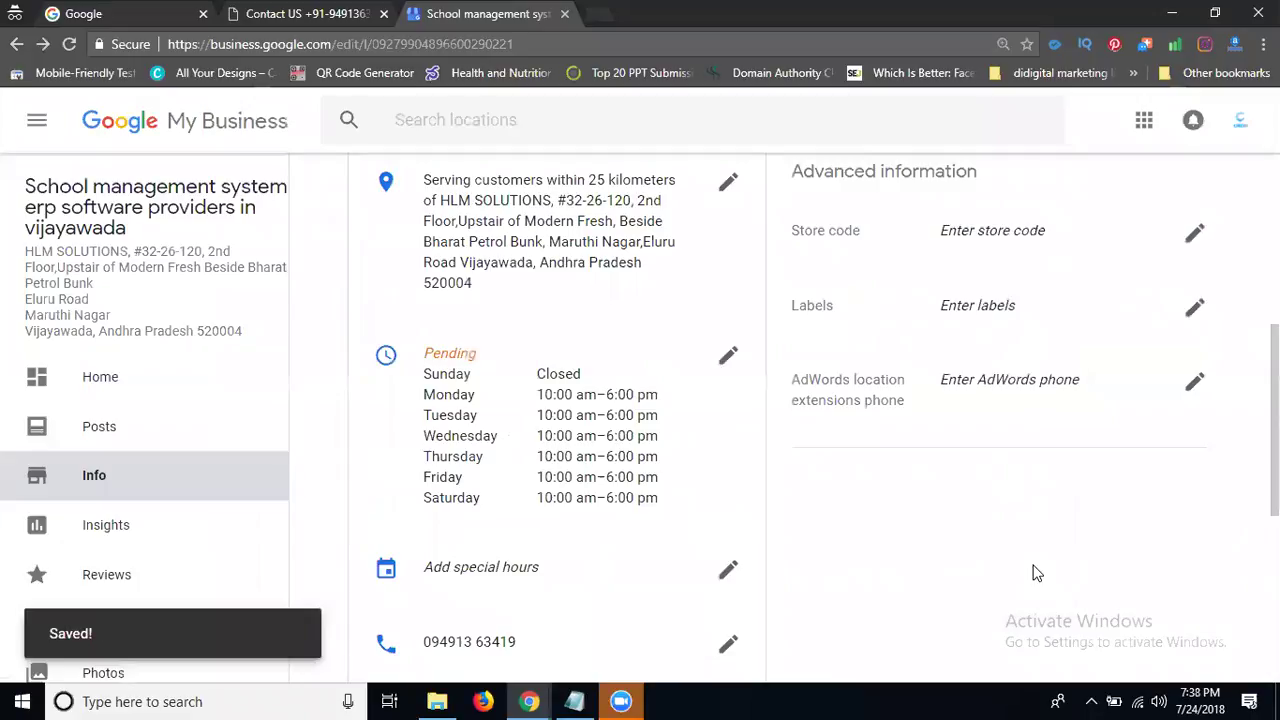
Scroll down the Info page and choose Add business description to get the empty 0/750 editor.
{"action": "scroll", "coordinate": [604, 381], "scroll_direction": "down", "scroll_amount": 2}
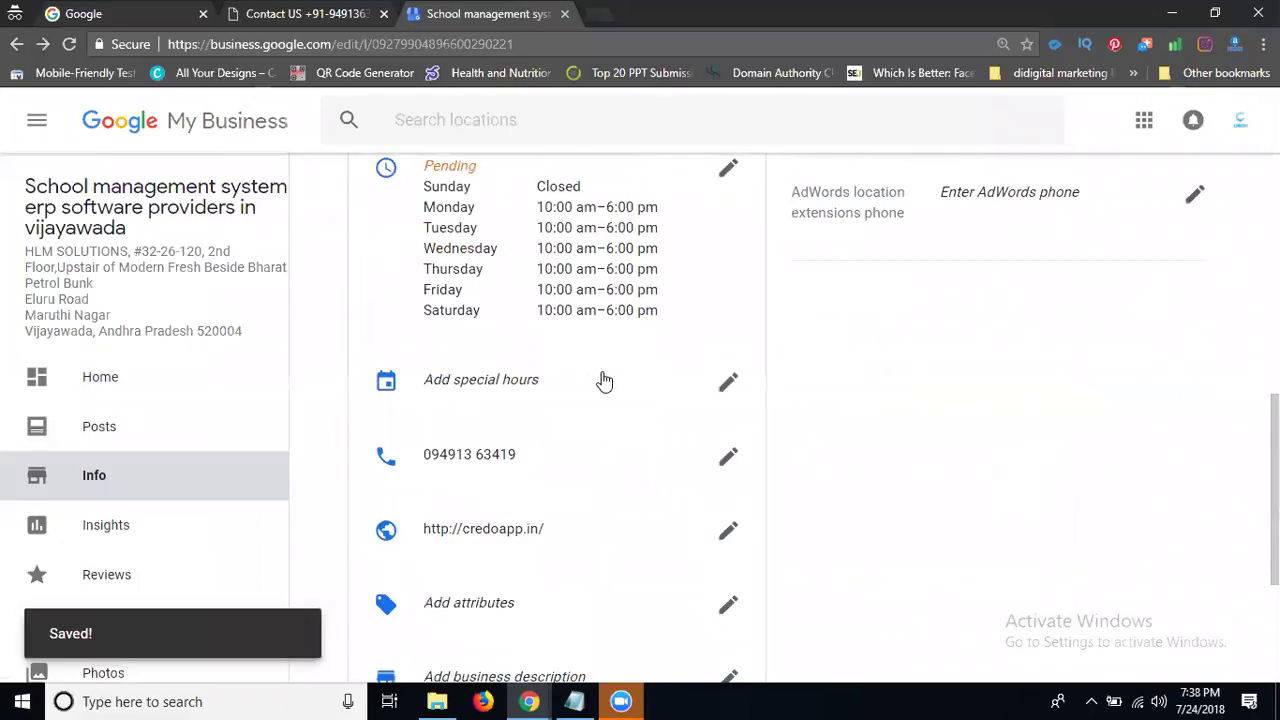
{"action": "scroll", "coordinate": [604, 381], "scroll_direction": "down", "scroll_amount": 3}
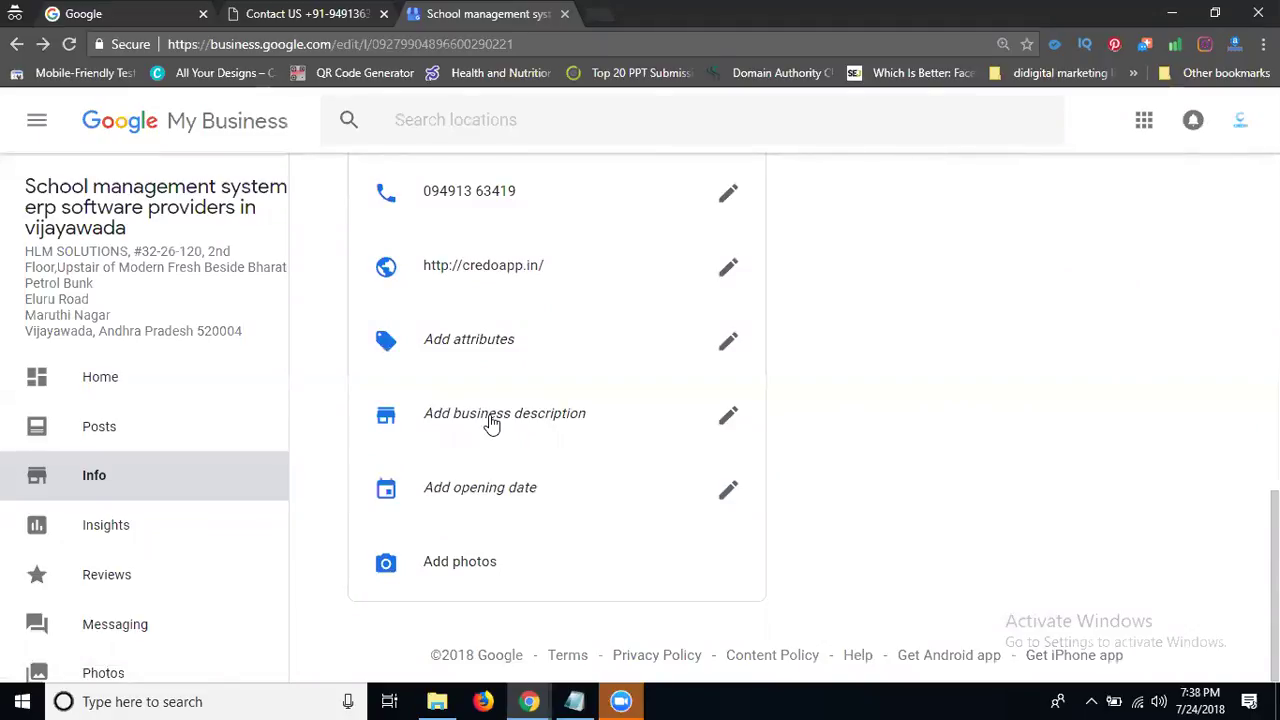
{"action": "left_click", "coordinate": [491, 424]}
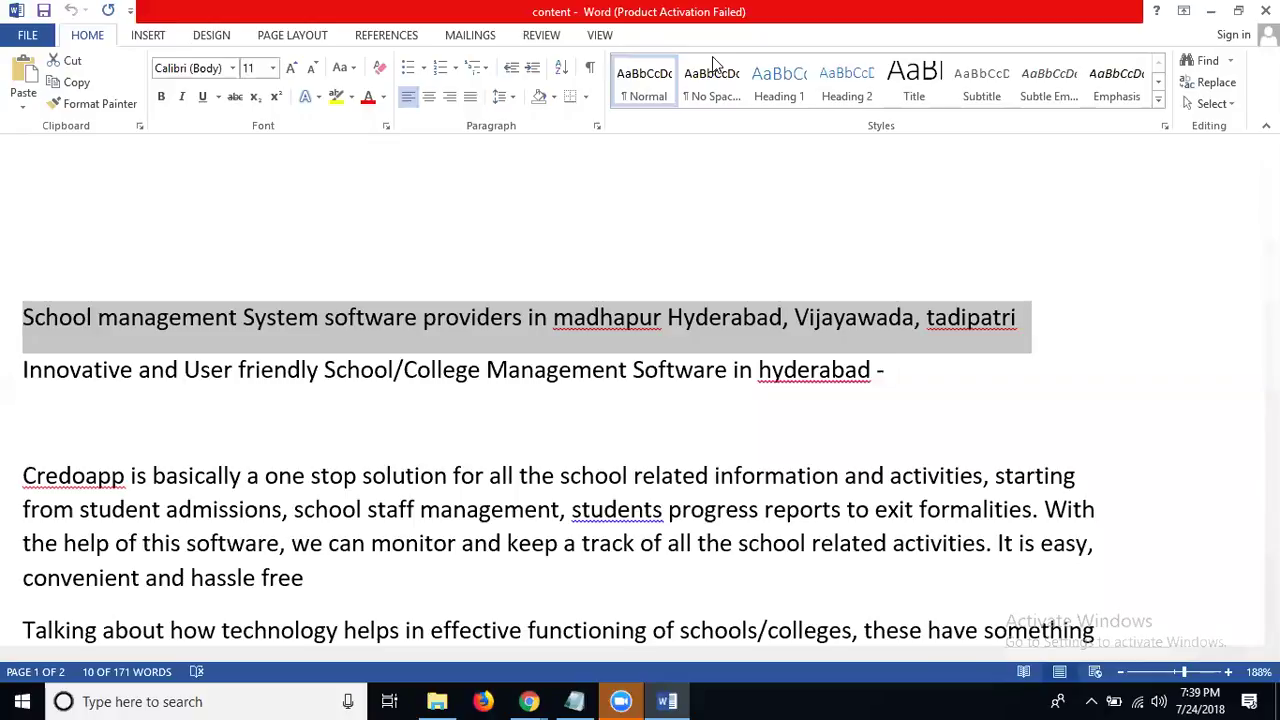
Copy the 343-character CredoApp one-stop school solution paragraph, paste it as the description, and apply.
{"action": "left_click_drag", "start_coordinate": [310, 580], "coordinate": [30, 484]}
{"action": "key", "text": "ctrl+c"}
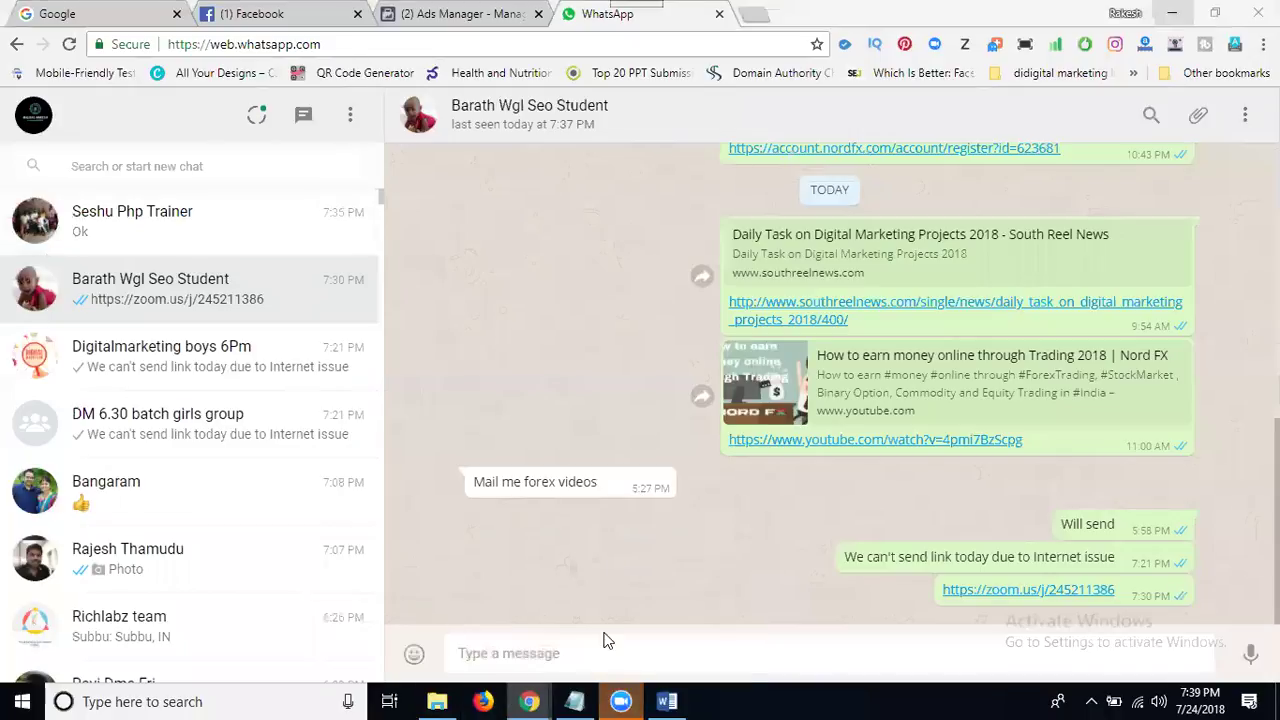
{"action": "left_click", "coordinate": [529, 701]}
{"action": "left_click", "coordinate": [636, 625]}
{"action": "key", "text": "ctrl+v"}
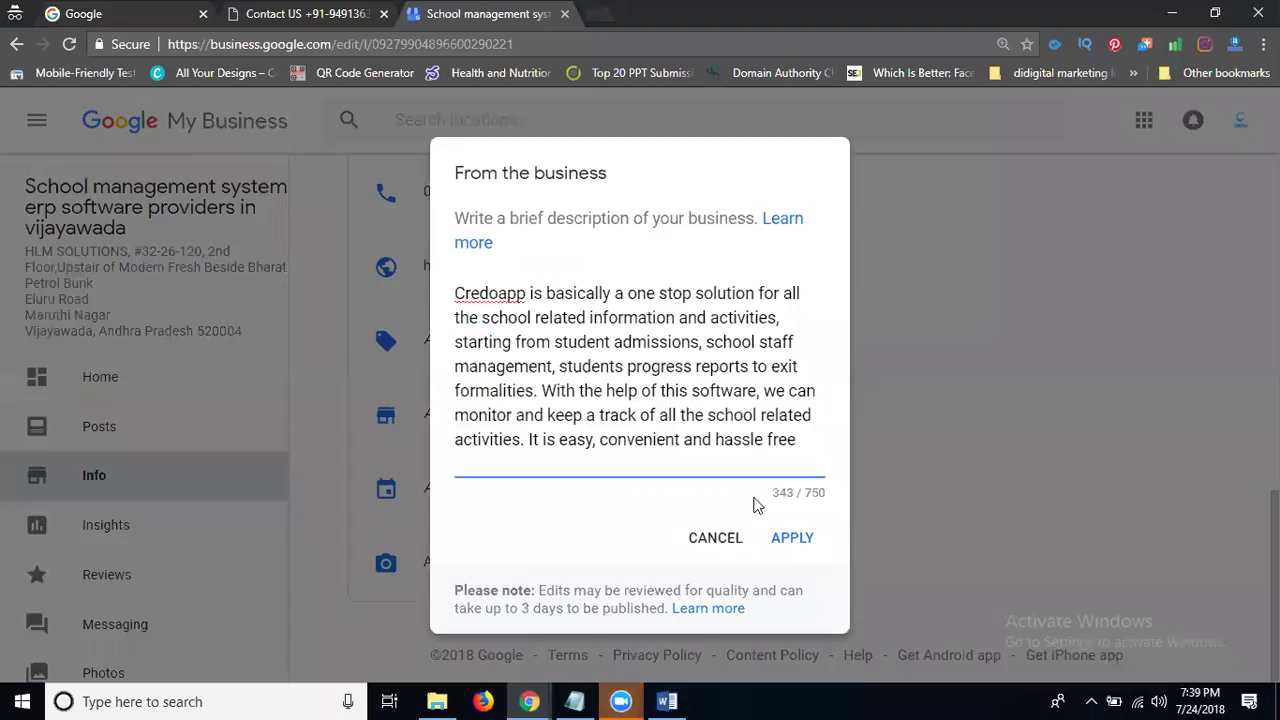
{"action": "left_click", "coordinate": [791, 540]}
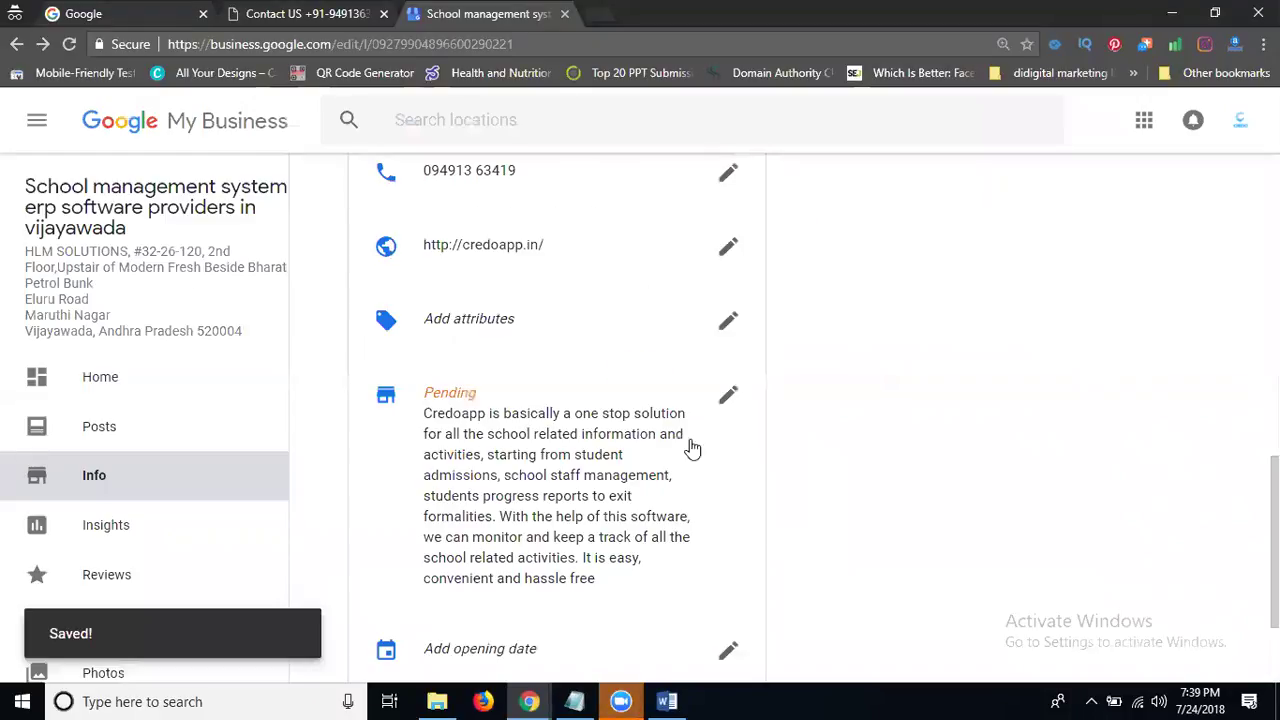
{"action": "scroll", "coordinate": [655, 425], "scroll_direction": "down", "scroll_amount": 3}
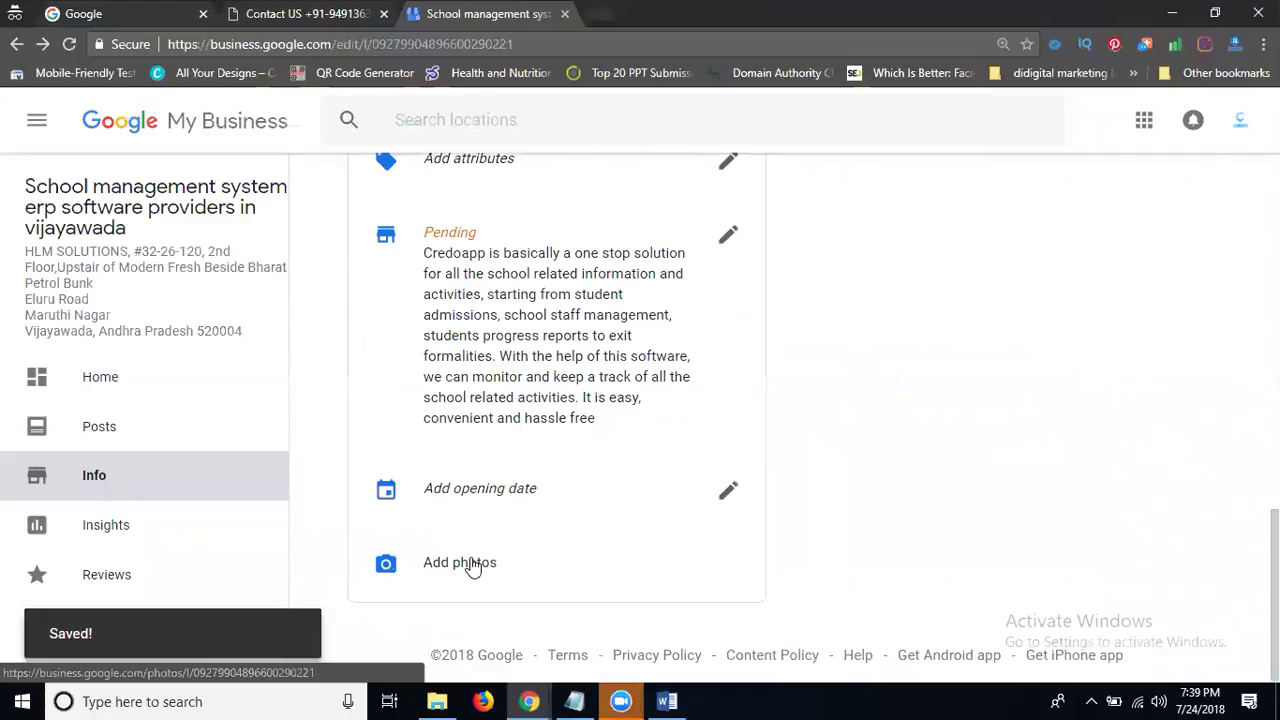
Go to Add photos, dismiss the intro card, and browse the Profile, Cover, Video, Interior and Exterior categories.
{"action": "left_click", "coordinate": [473, 564]}
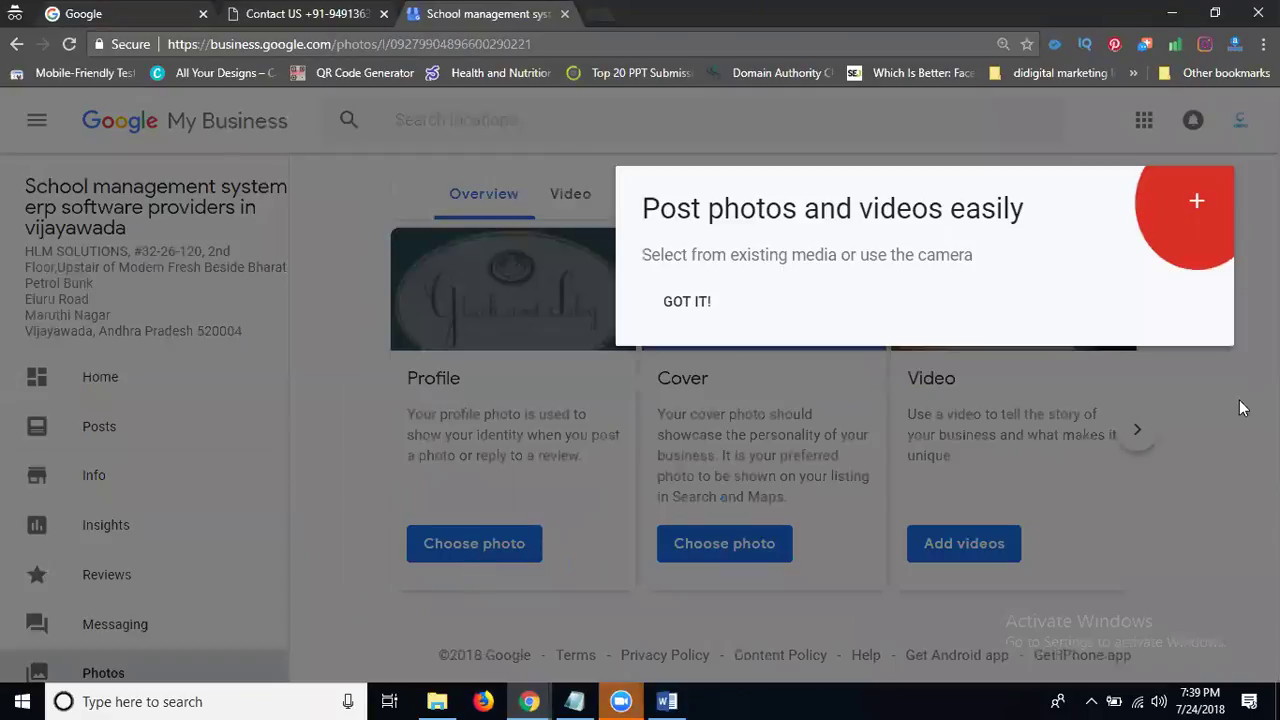
{"action": "left_click", "coordinate": [1240, 408]}
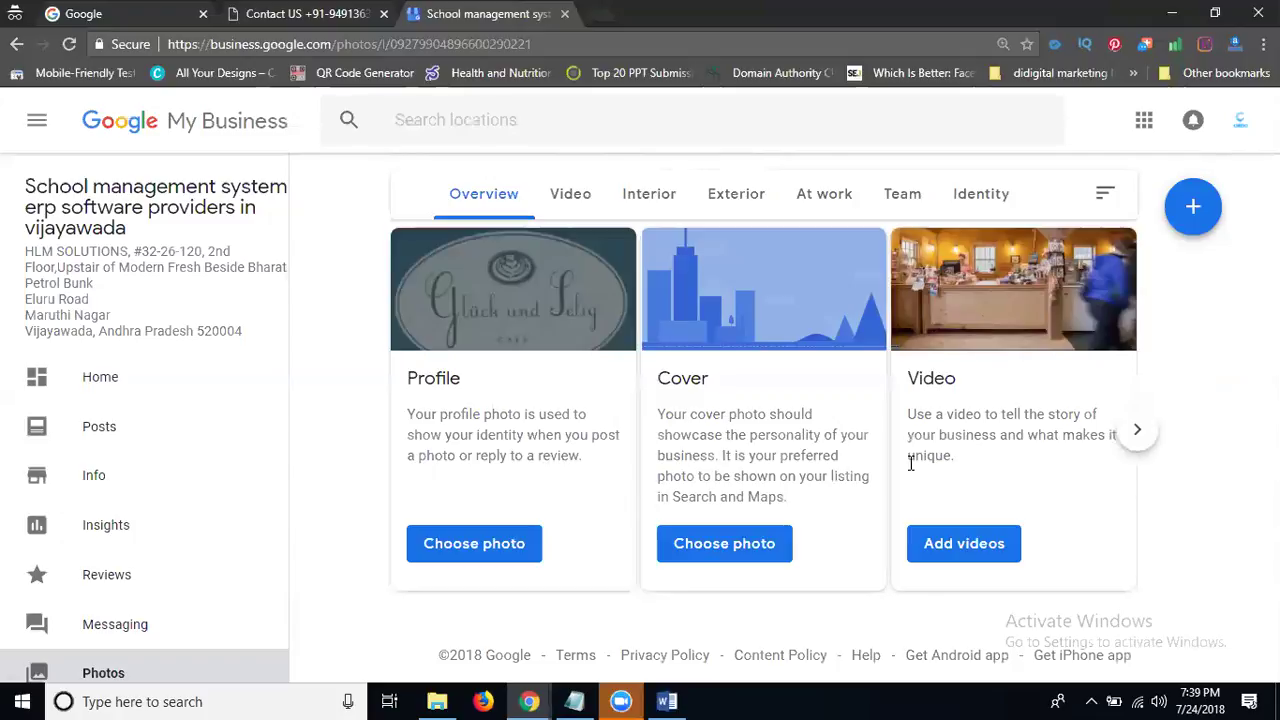
{"action": "left_click", "coordinate": [1138, 432]}
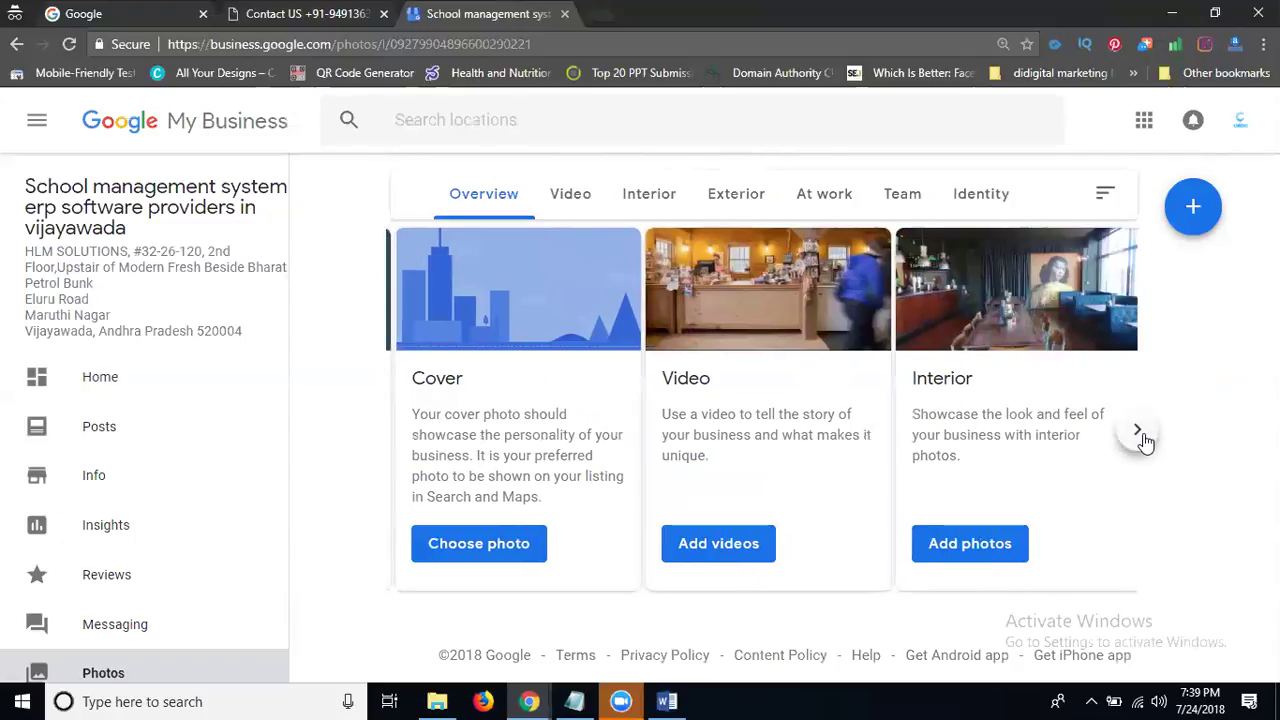
{"action": "left_click", "coordinate": [1143, 438]}
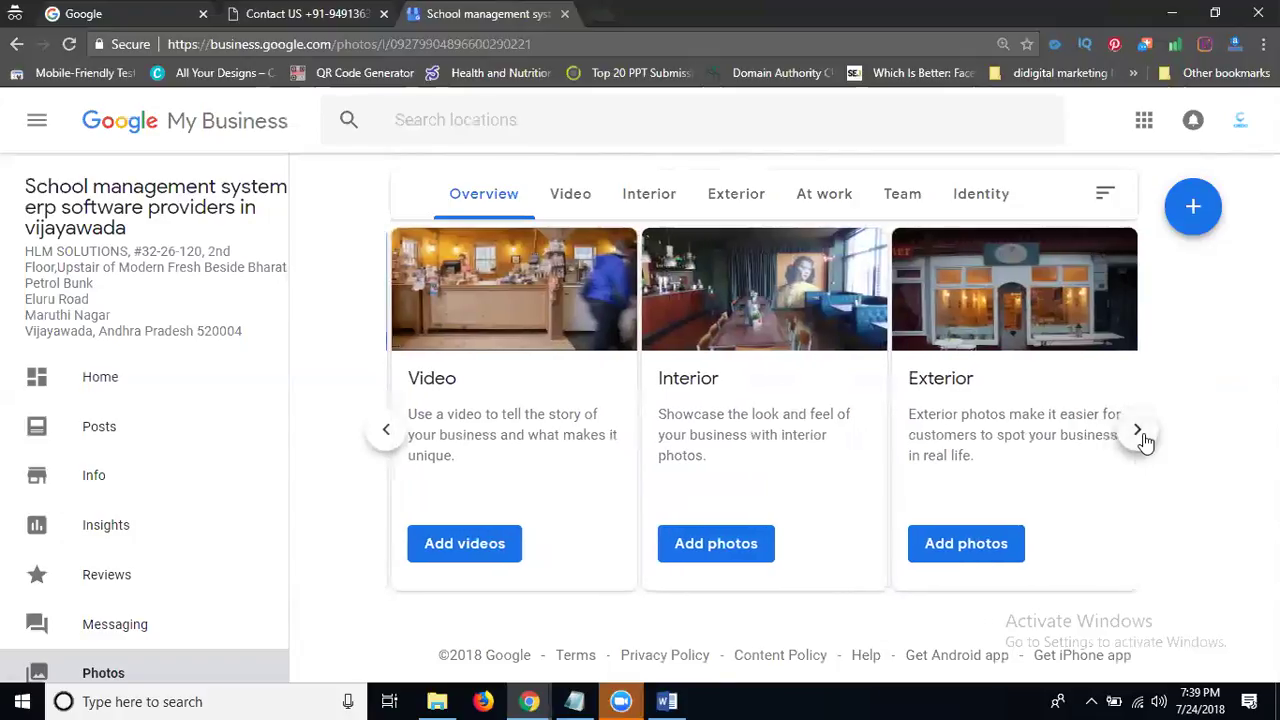
{"action": "left_click", "coordinate": [386, 429]}
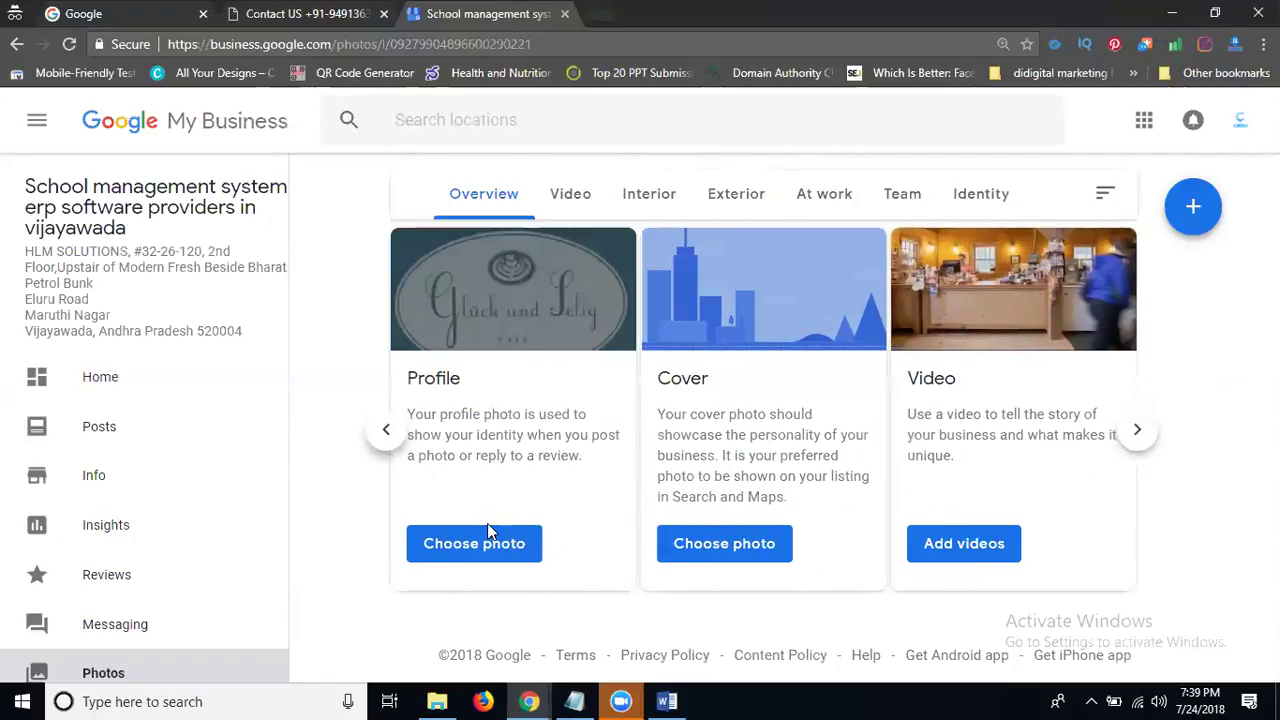
Upload credoapp logo.png from the projects > final projects > credoapp folder as the profile photo.
{"action": "left_click", "coordinate": [478, 545]}
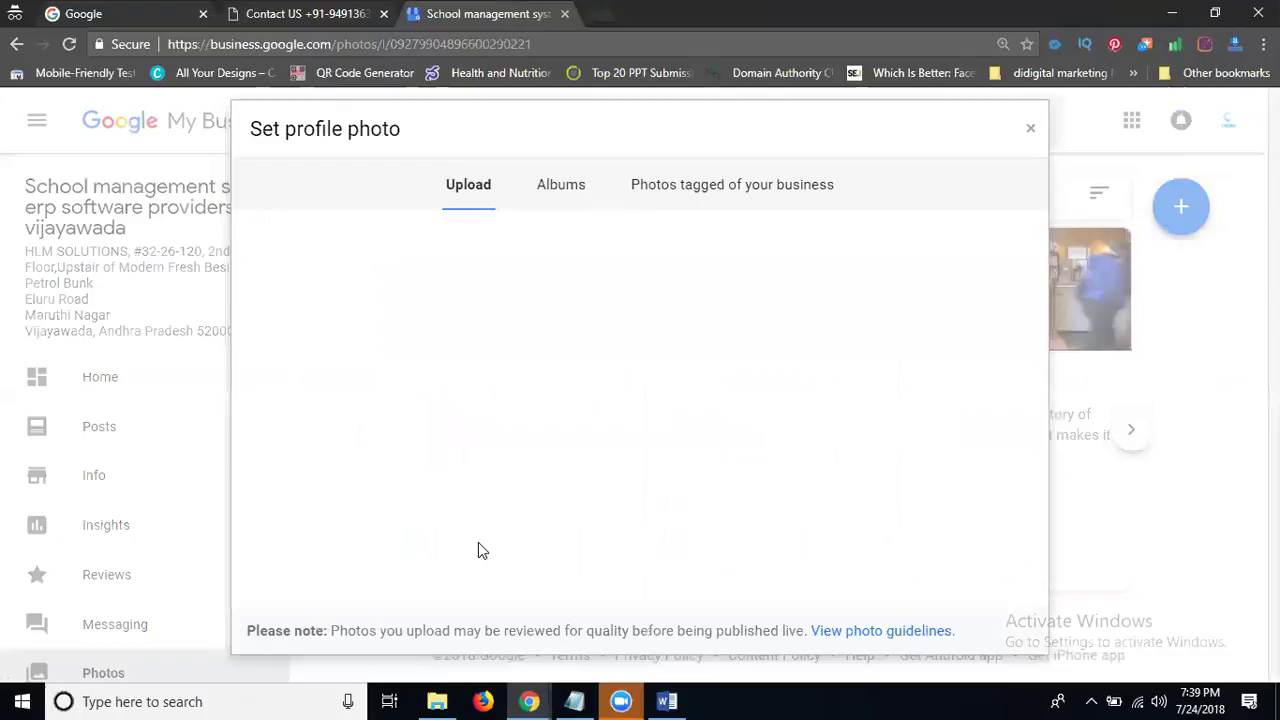
{"action": "left_click", "coordinate": [640, 418]}
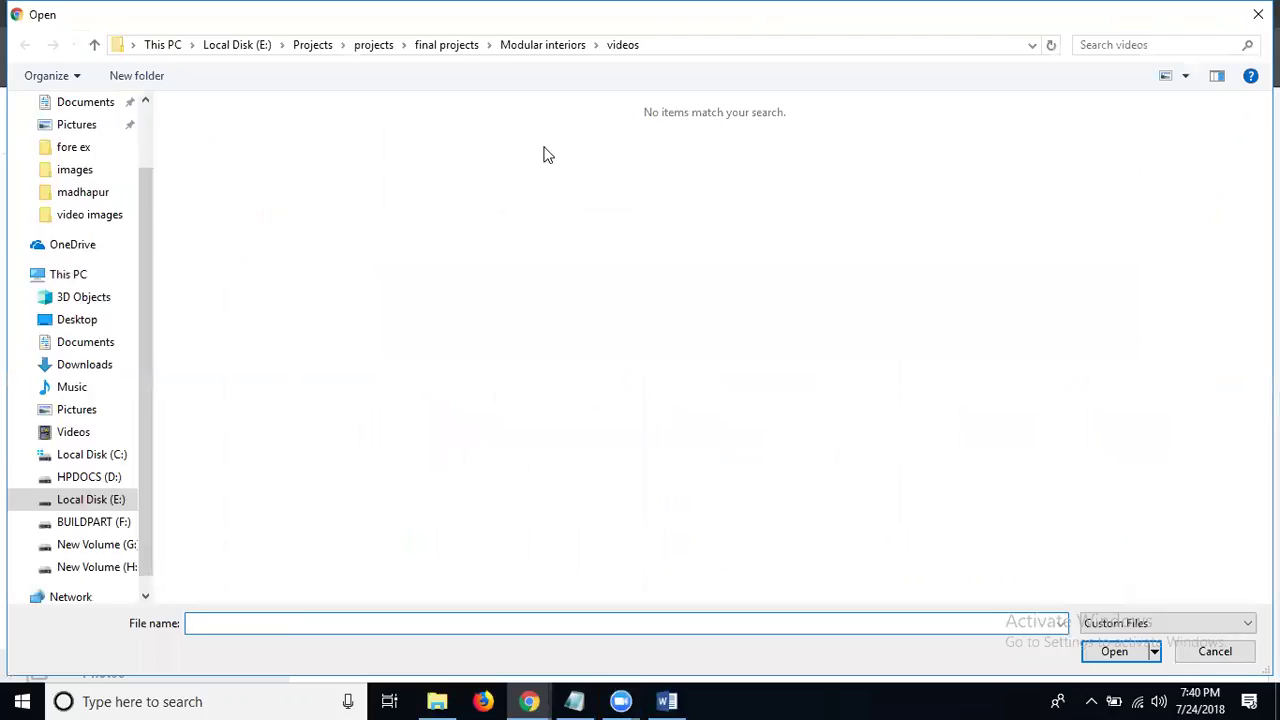
{"action": "left_click", "coordinate": [333, 46]}
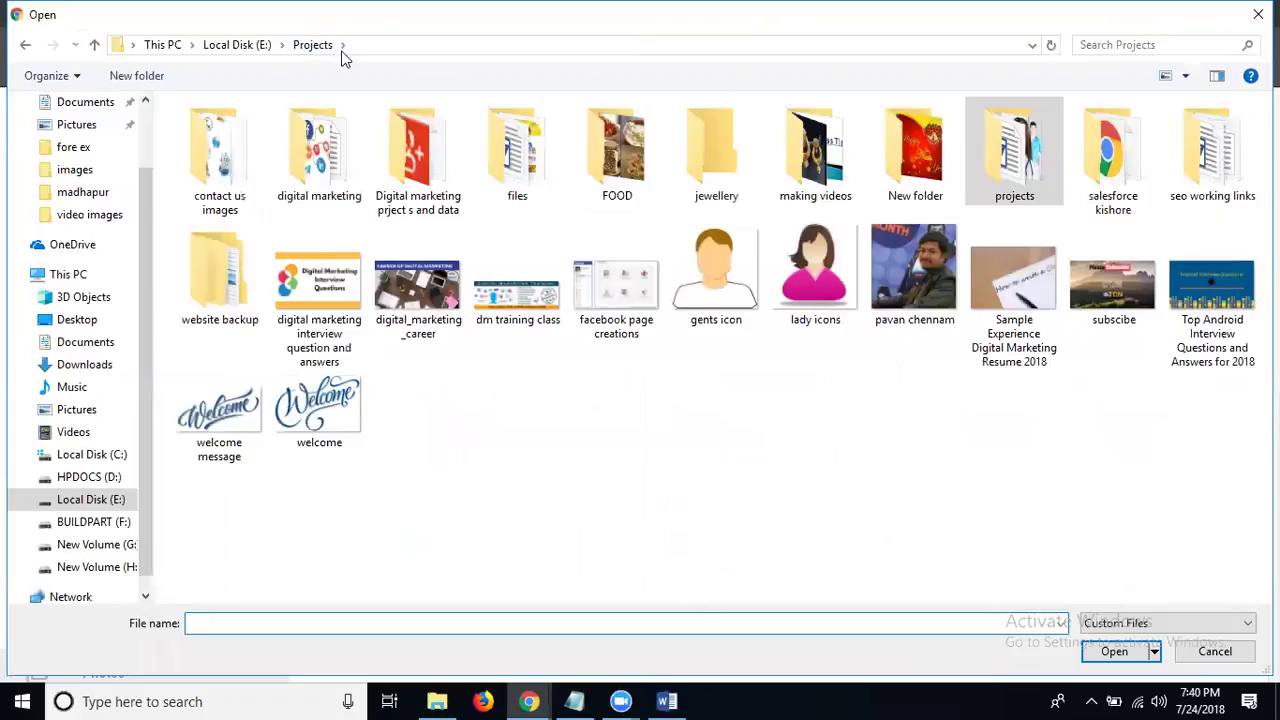
{"action": "left_click", "coordinate": [1008, 160]}
{"action": "double_click", "coordinate": [1008, 160]}
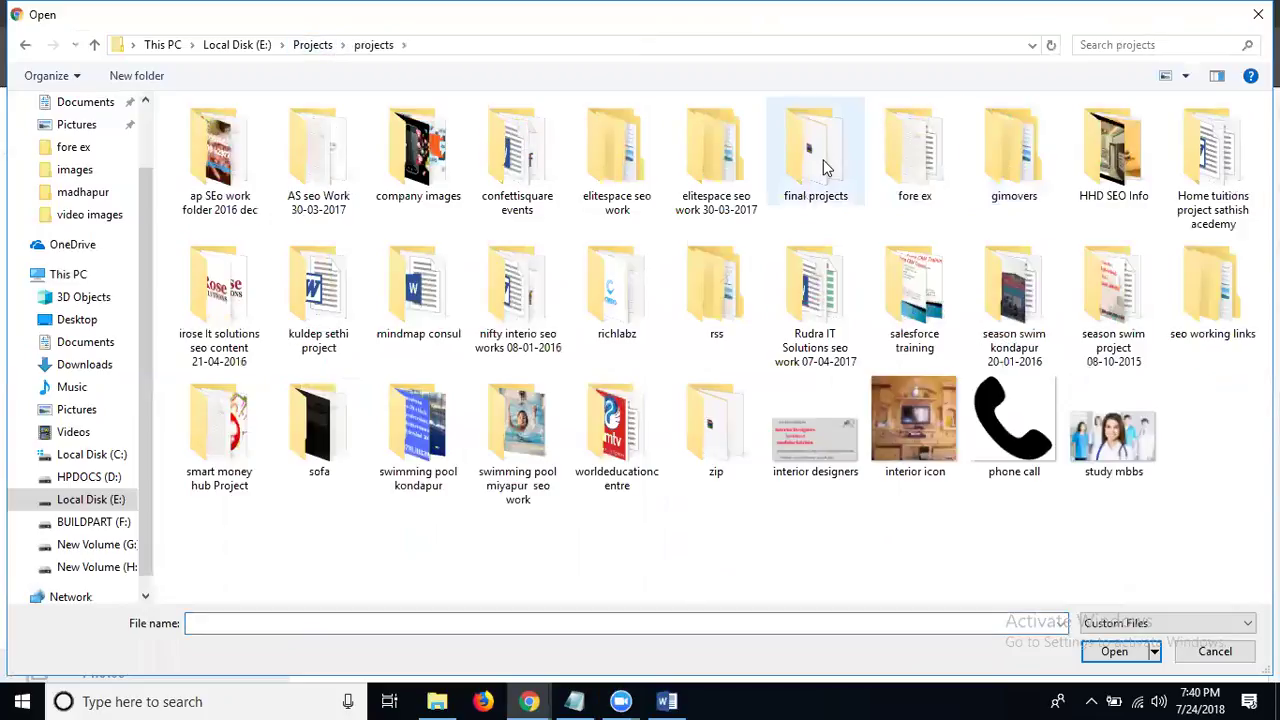
{"action": "double_click", "coordinate": [824, 160]}
{"action": "double_click", "coordinate": [282, 178]}
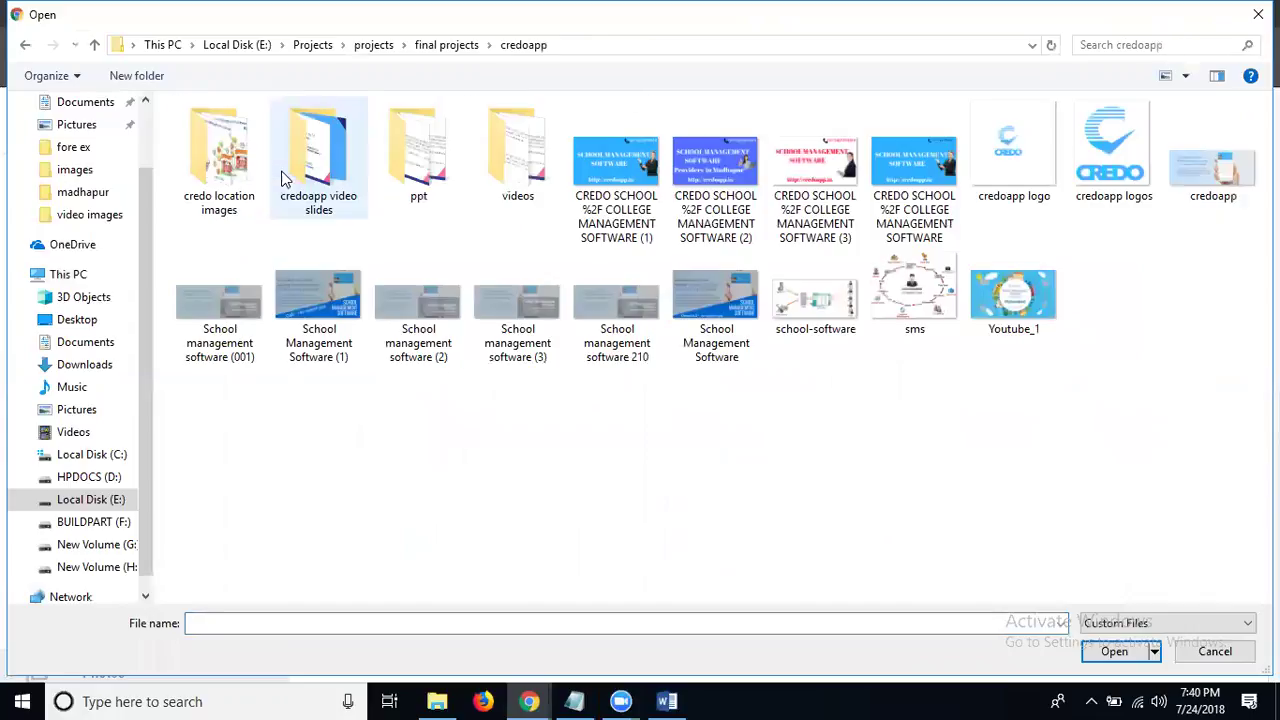
{"action": "double_click", "coordinate": [1010, 160]}
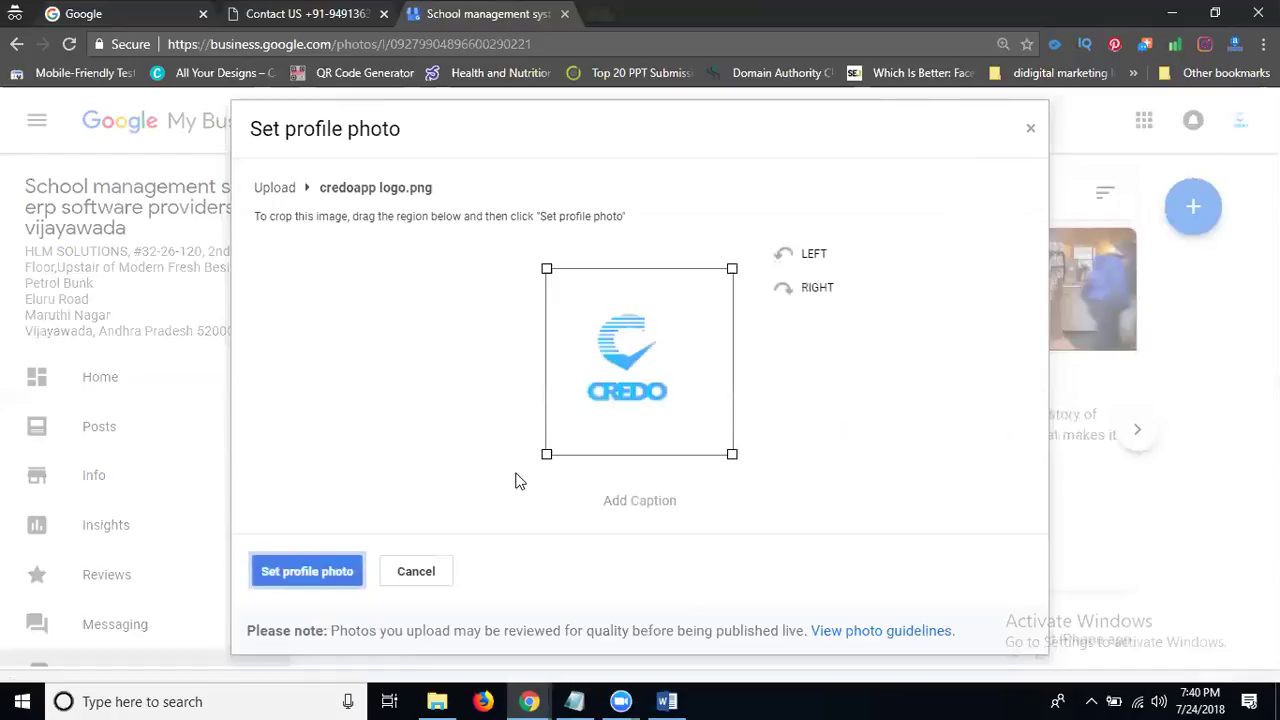
{"action": "left_click", "coordinate": [332, 569]}
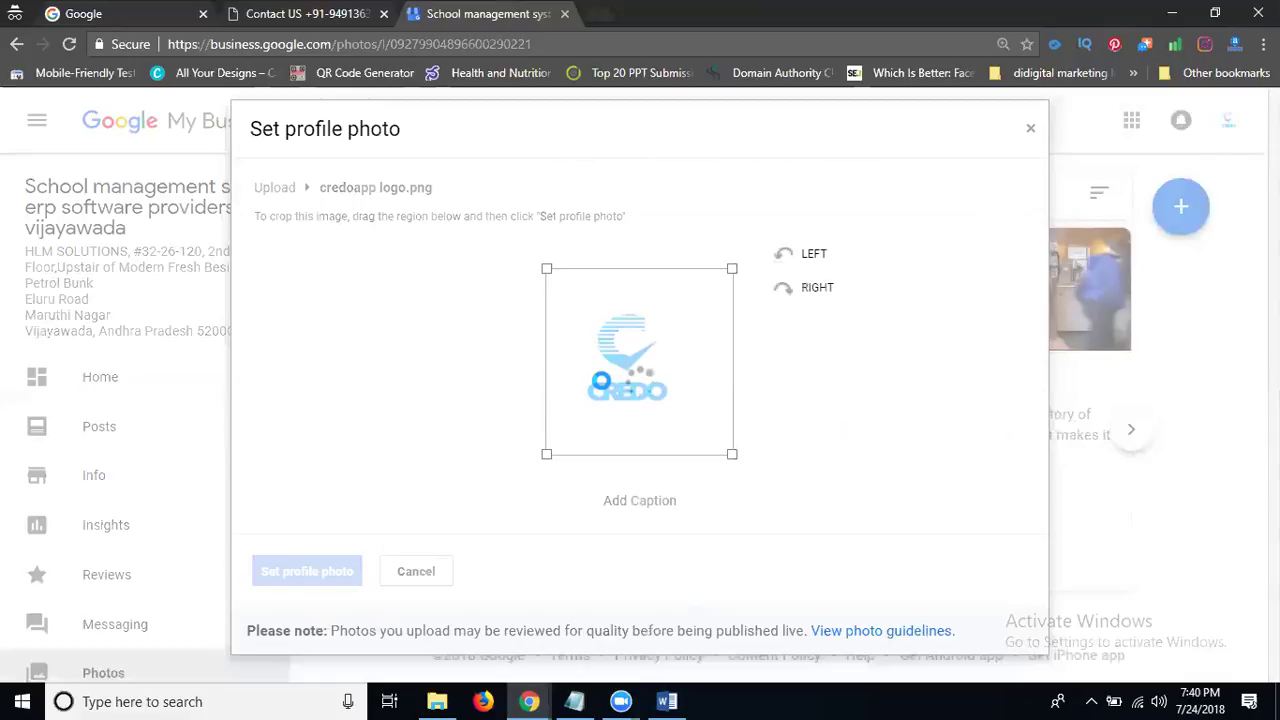
Upload the Vijayawada school management software image from 'credo location images' as the cover photo.
{"action": "left_click", "coordinate": [499, 542]}
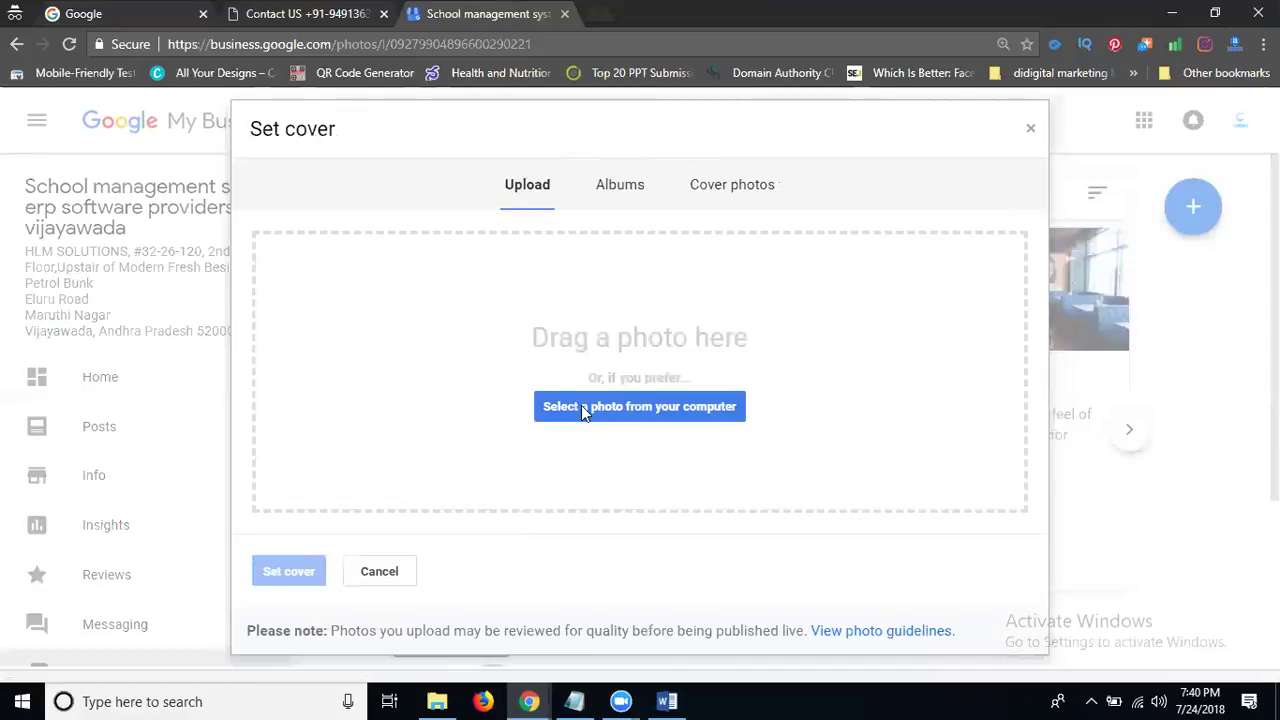
{"action": "left_click", "coordinate": [605, 410]}
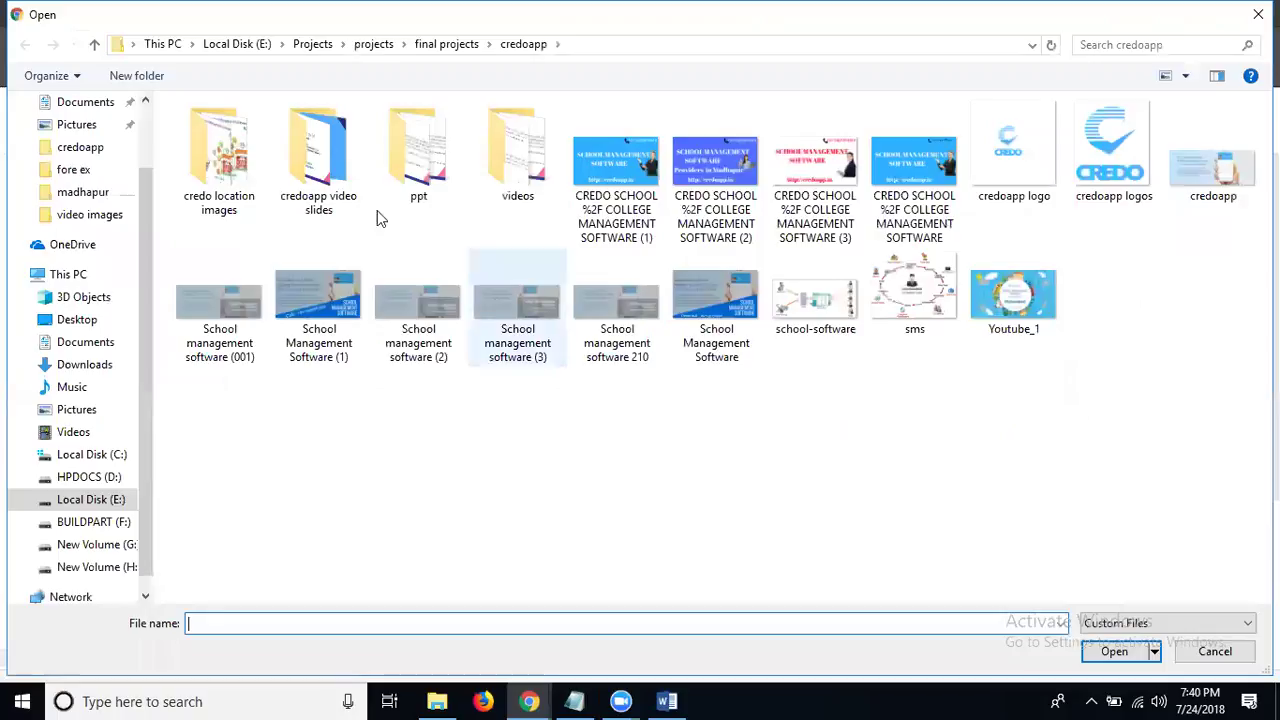
{"action": "double_click", "coordinate": [219, 152]}
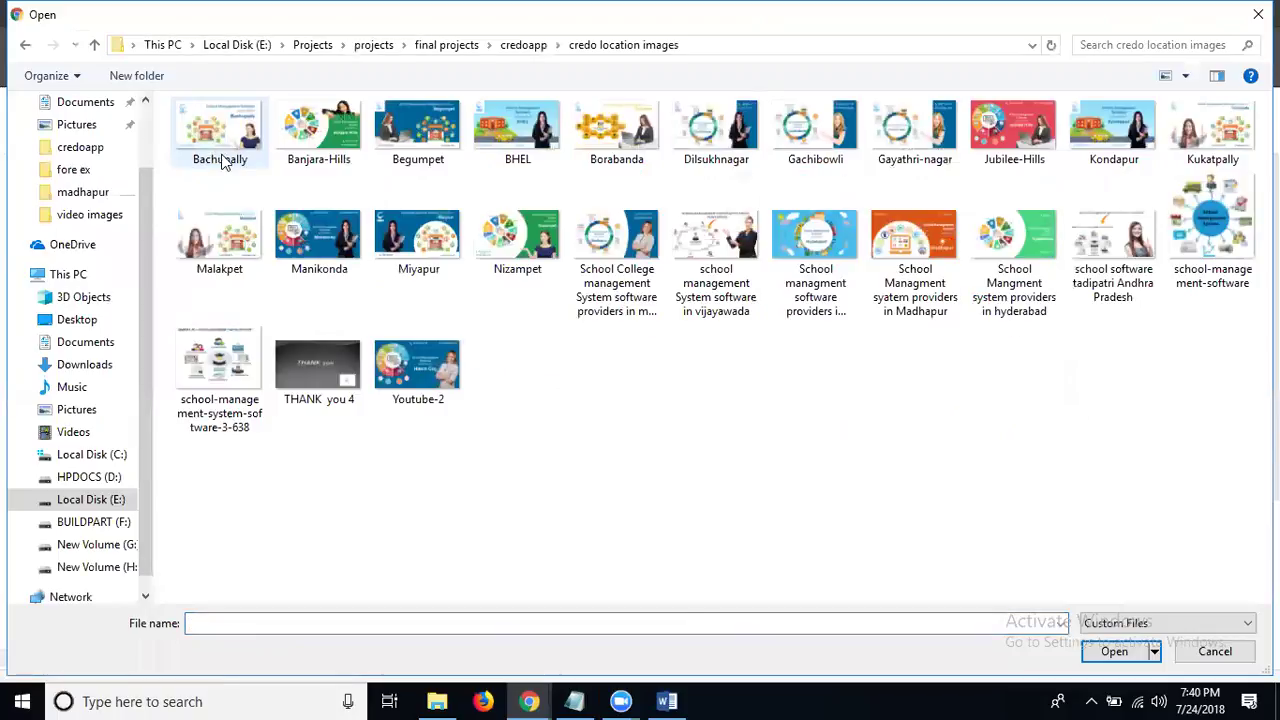
{"action": "double_click", "coordinate": [718, 275]}
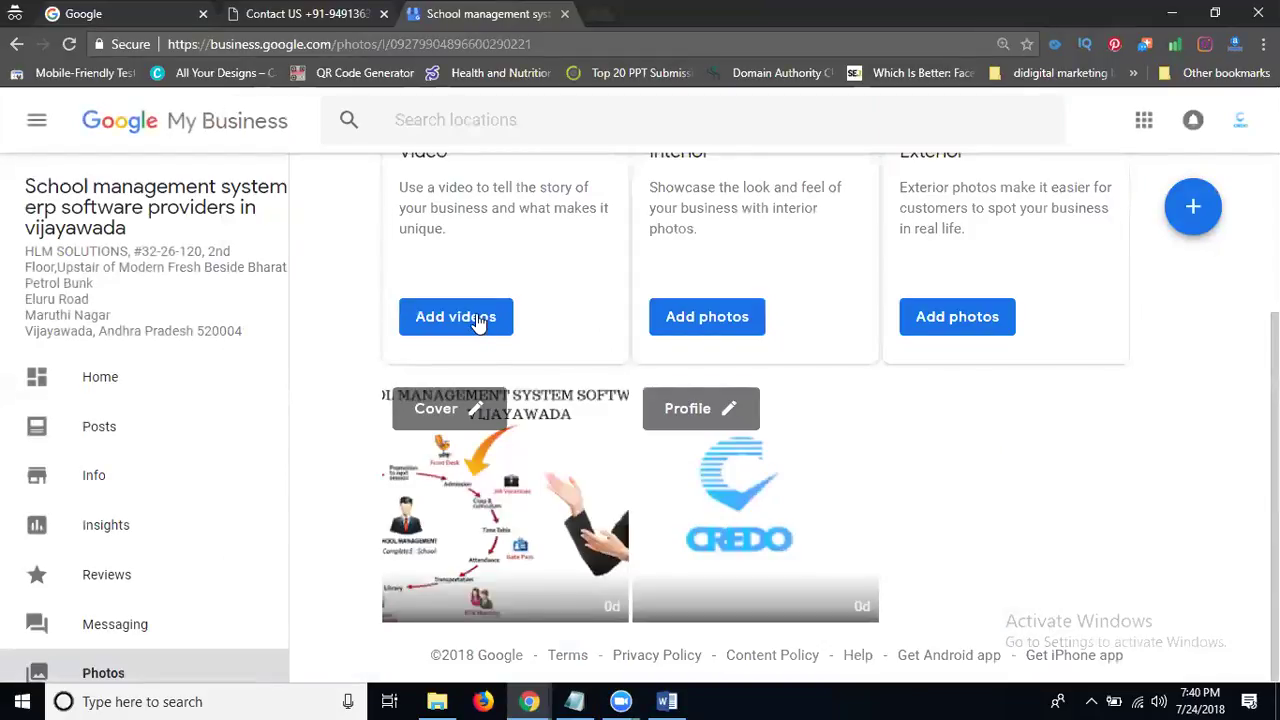
Upload the 'School Management System(SMS) - CredoApp' video from the credoapp videos folder.
{"action": "left_click", "coordinate": [478, 316]}
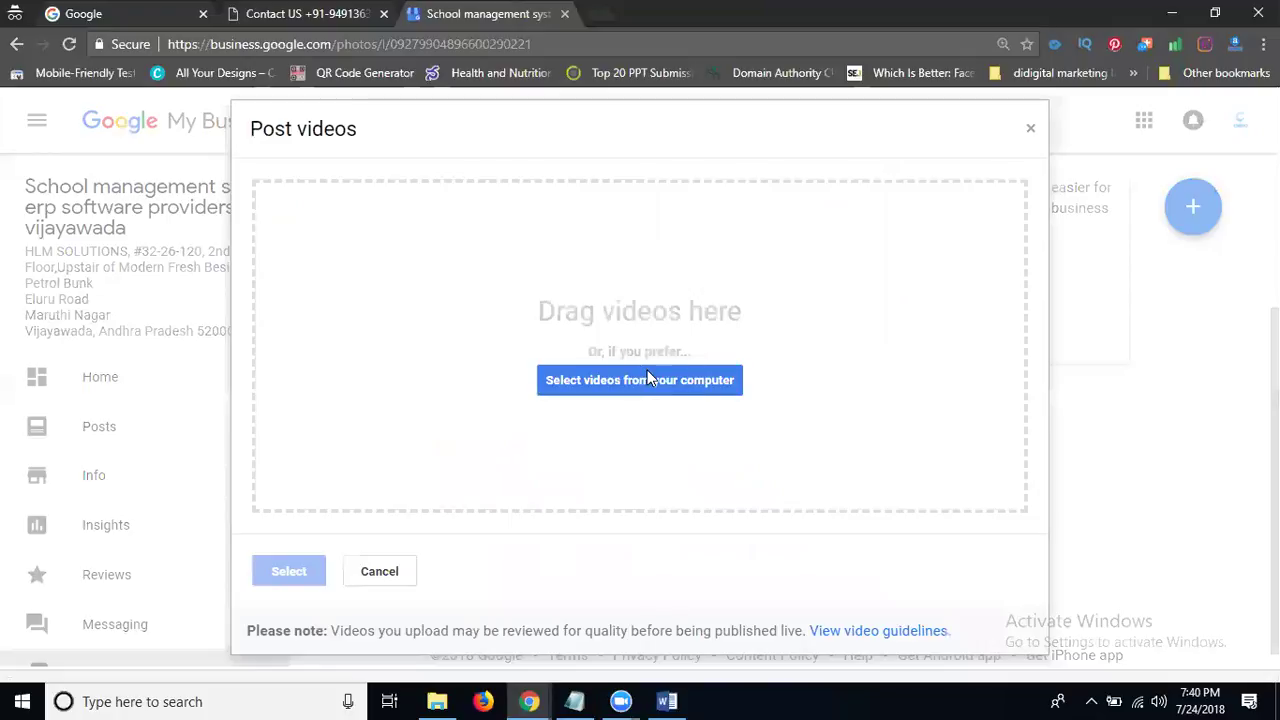
{"action": "left_click", "coordinate": [645, 375]}
{"action": "left_click", "coordinate": [527, 47]}
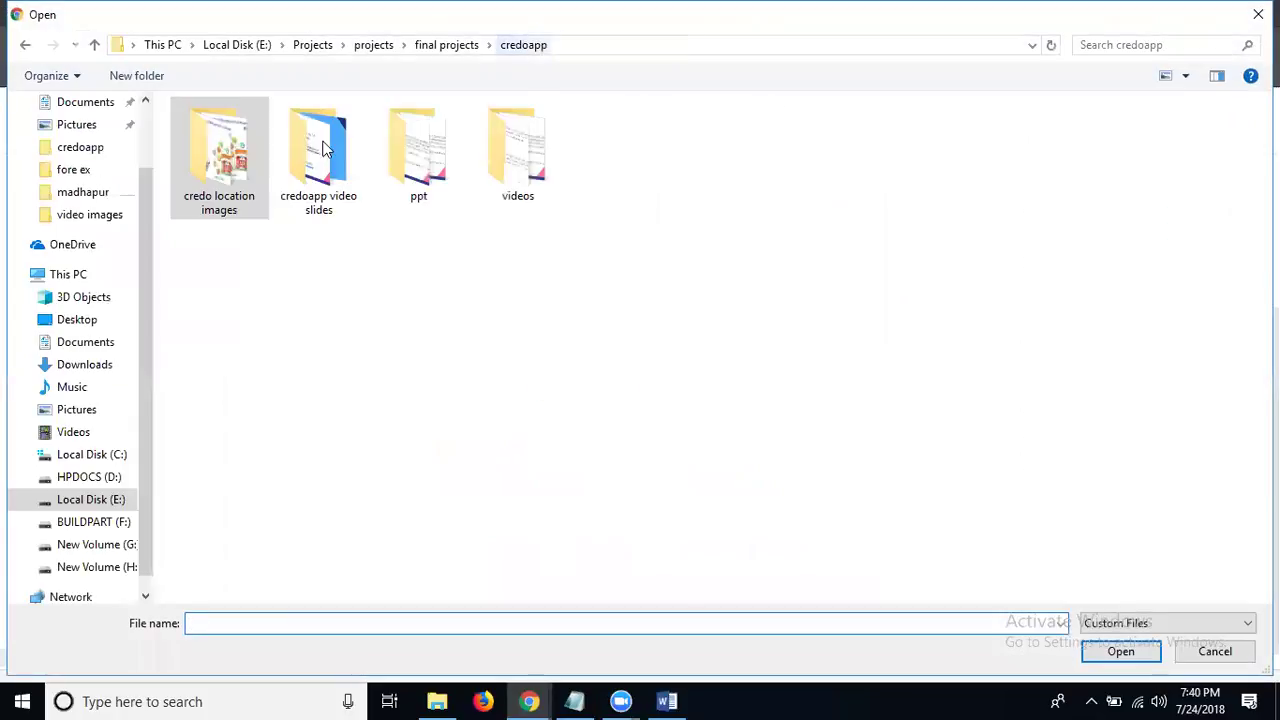
{"action": "double_click", "coordinate": [514, 160]}
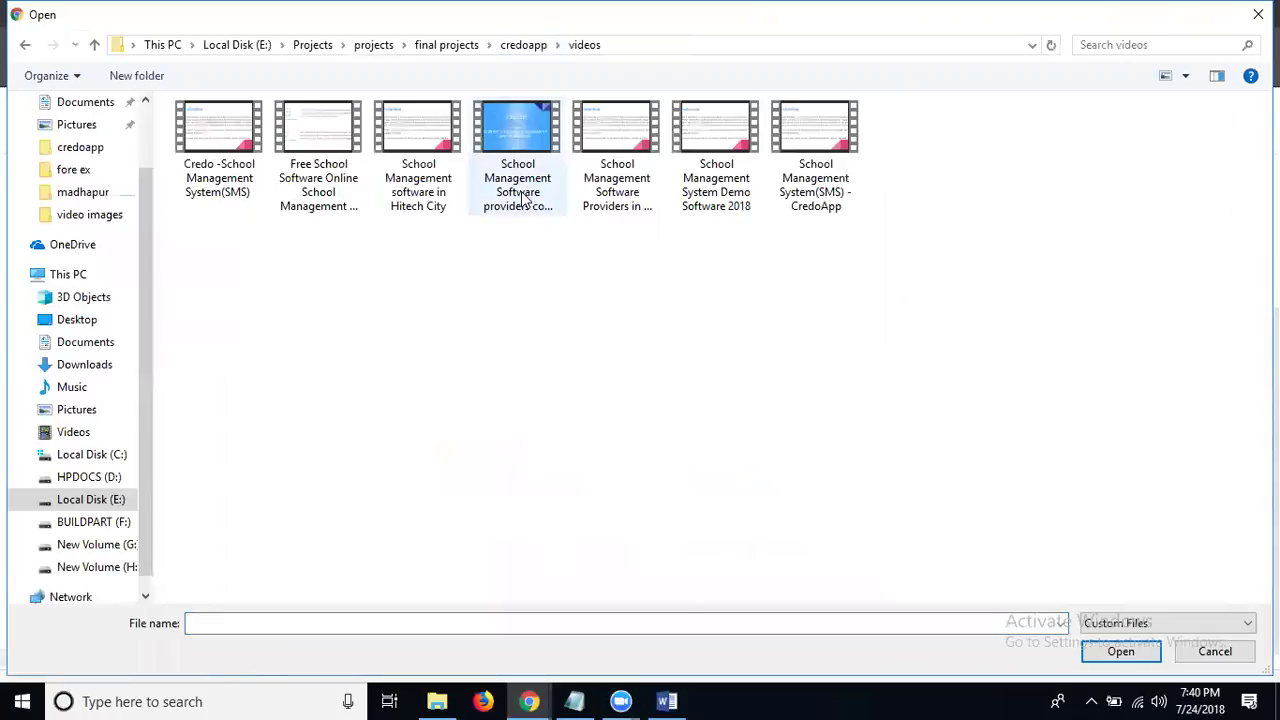
{"action": "left_click", "coordinate": [525, 205]}
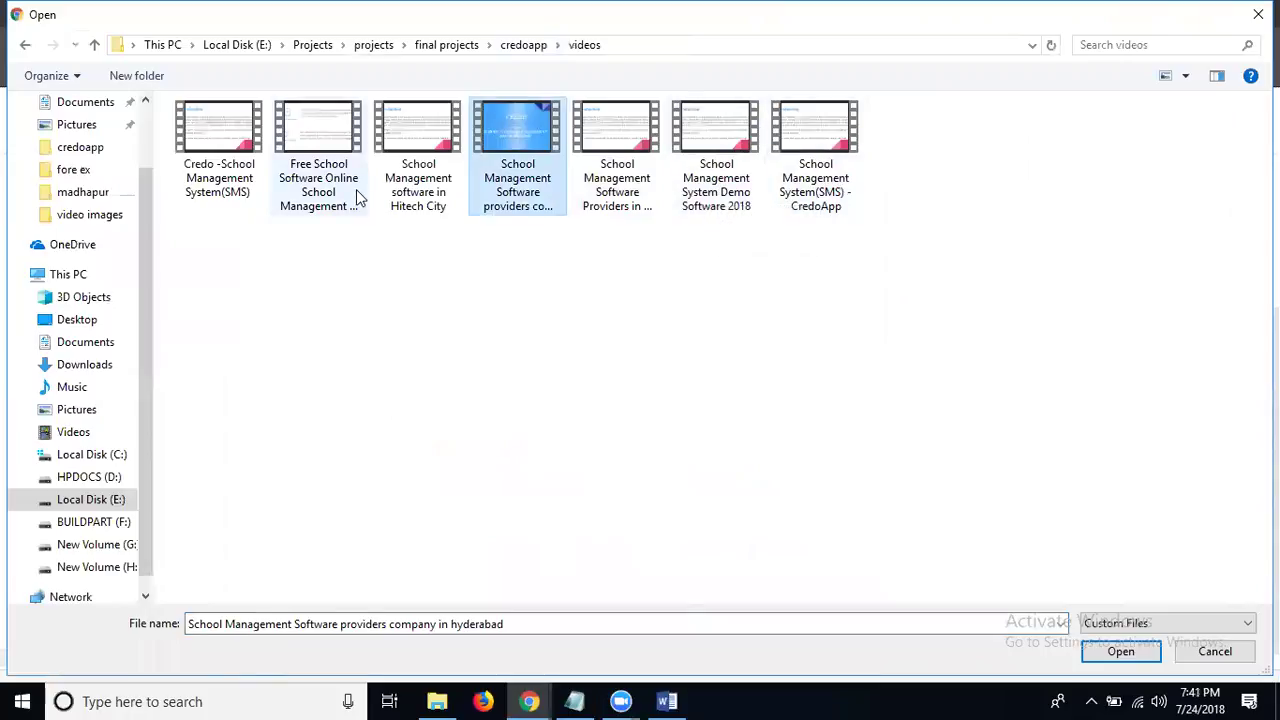
{"action": "double_click", "coordinate": [798, 195]}
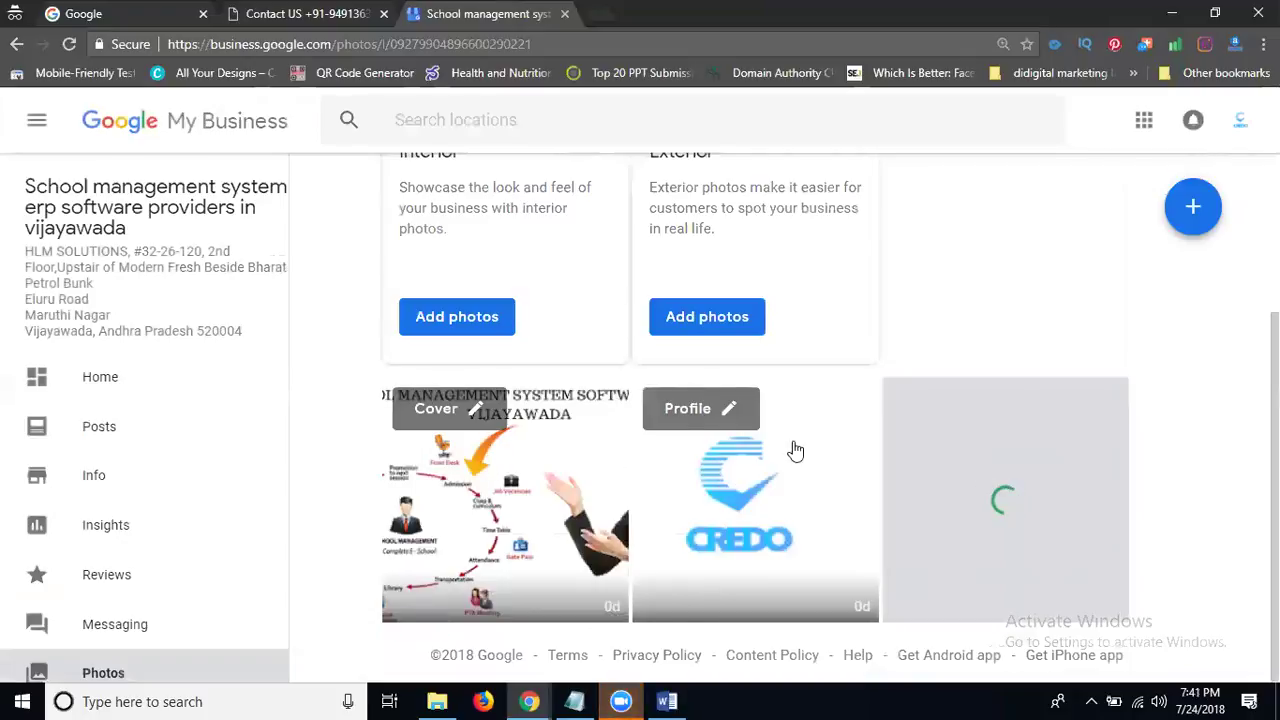
{"action": "scroll", "coordinate": [600, 445], "scroll_direction": "up", "scroll_amount": 2}
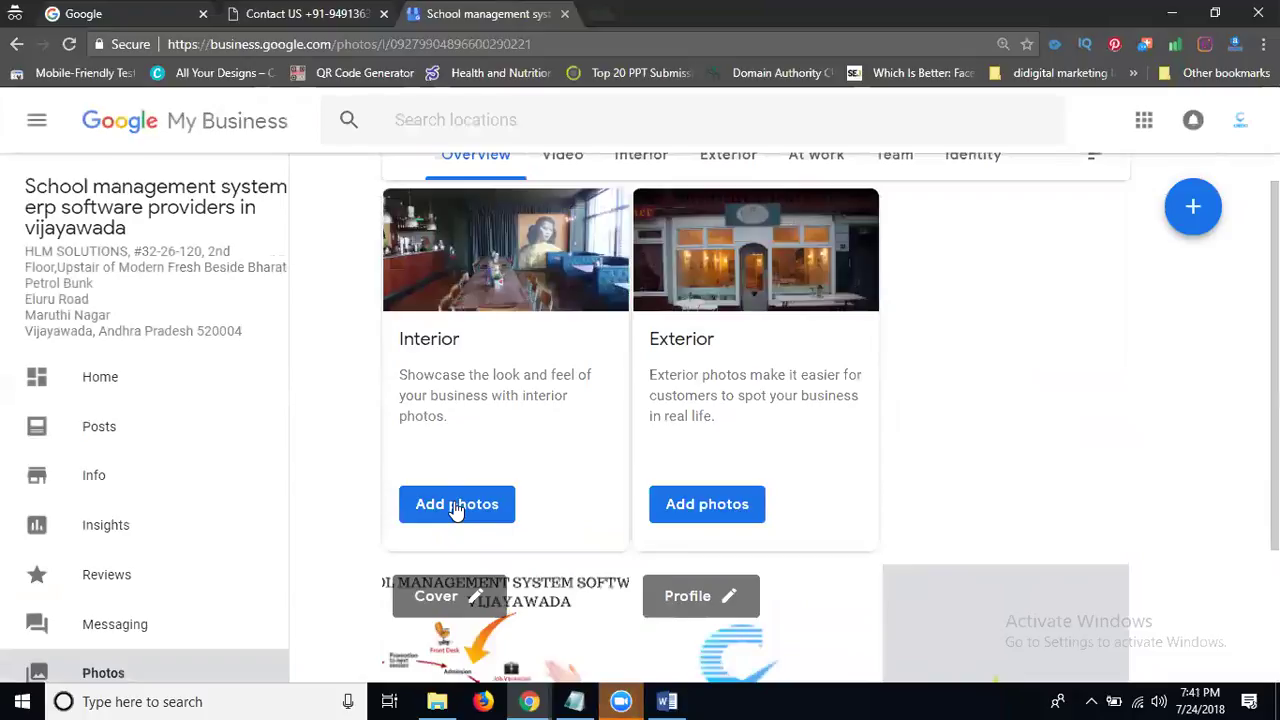
Upload slides 1–10 from credoapp video slides as Interior photos, leaving out slide 11.
{"action": "left_click", "coordinate": [456, 506]}
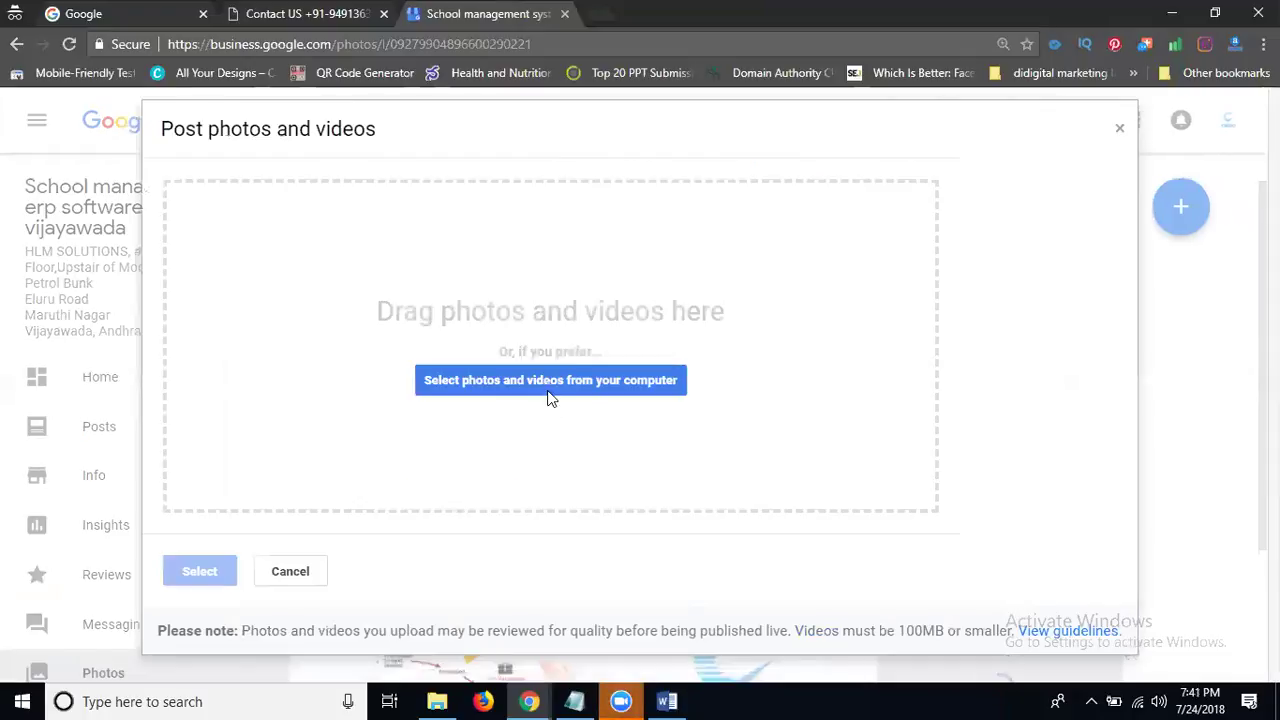
{"action": "left_click", "coordinate": [549, 383]}
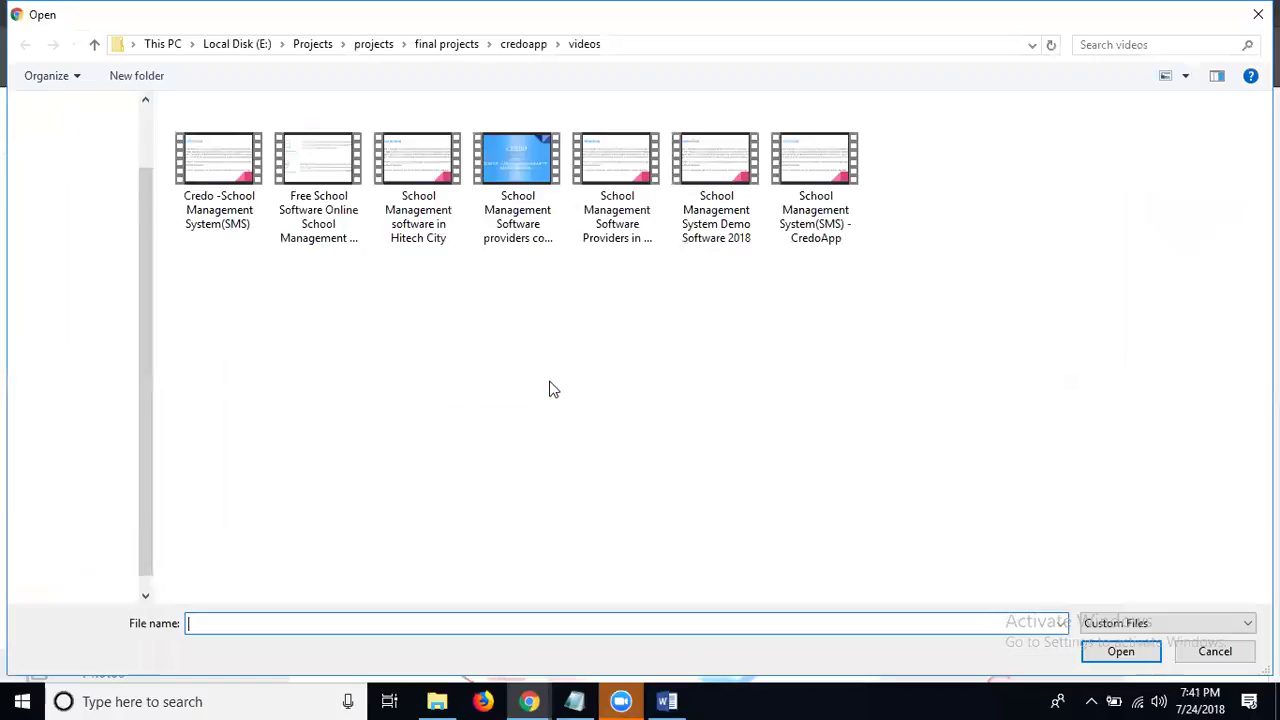
{"action": "left_click", "coordinate": [512, 50]}
{"action": "double_click", "coordinate": [330, 170]}
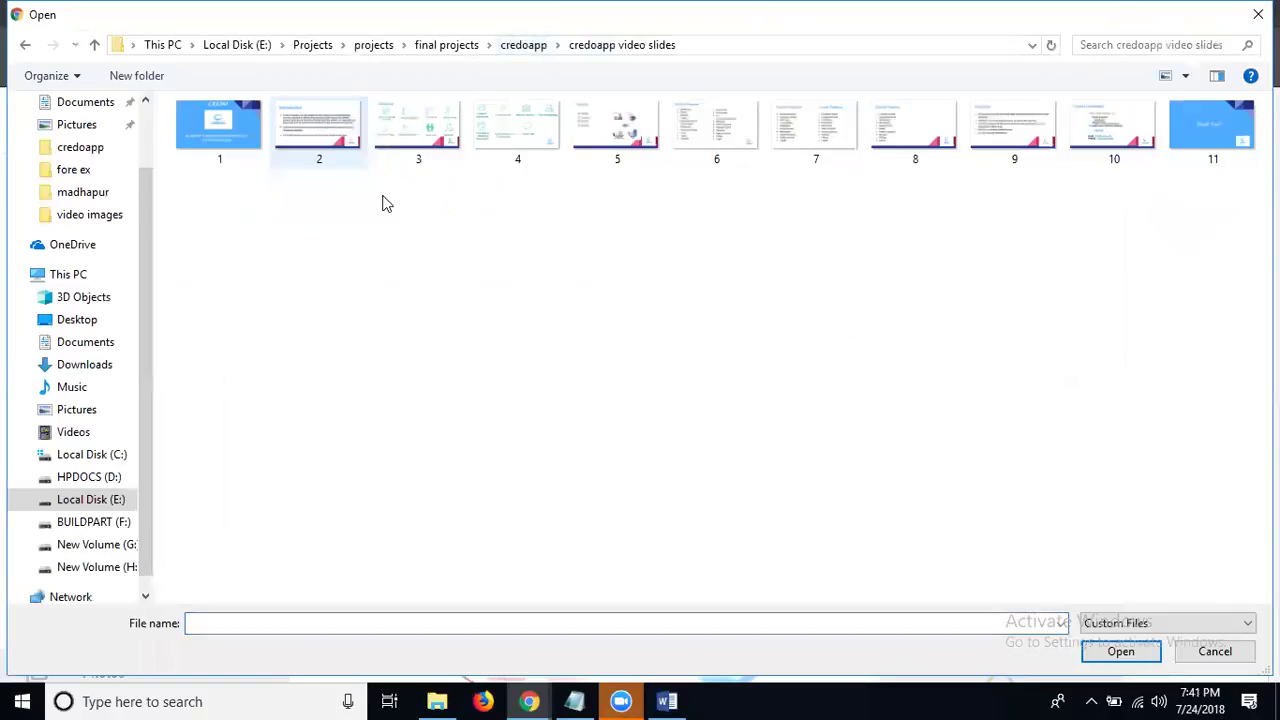
{"action": "left_click_drag", "start_coordinate": [1220, 347], "coordinate": [207, 123]}
{"action": "left_click", "coordinate": [210, 125], "text": "ctrl"}
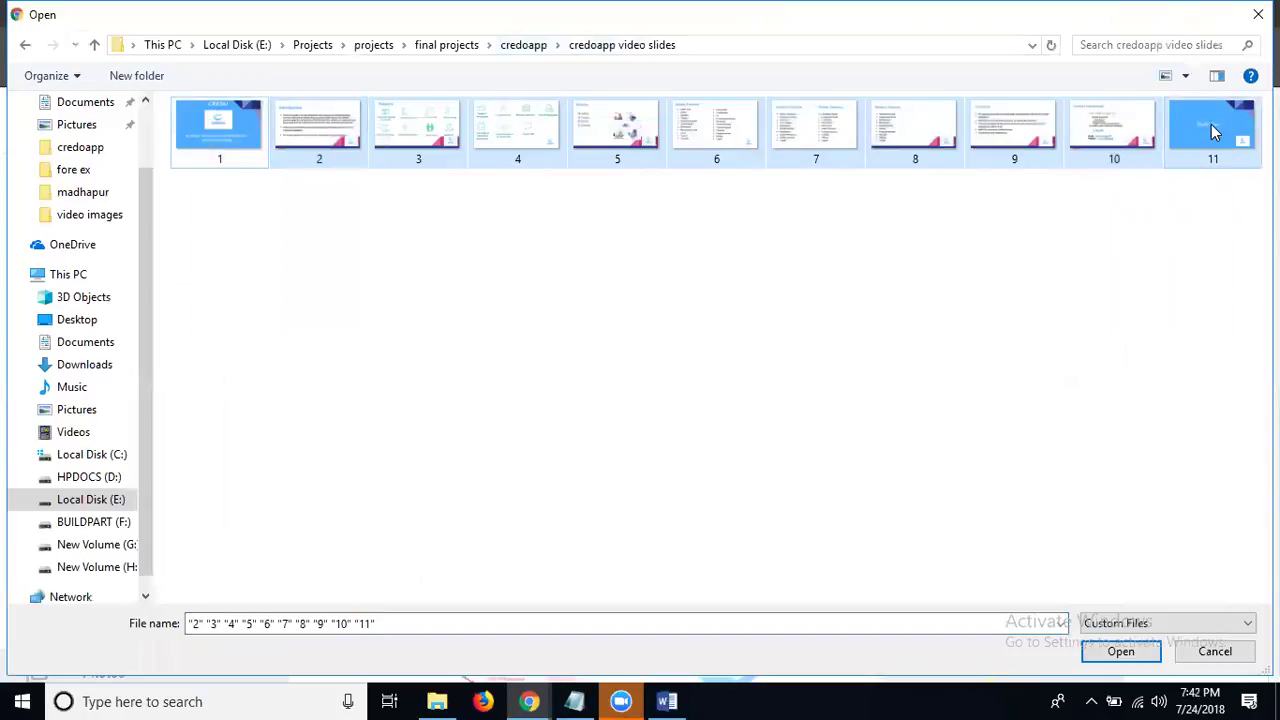
{"action": "left_click", "coordinate": [1211, 124], "text": "ctrl"}
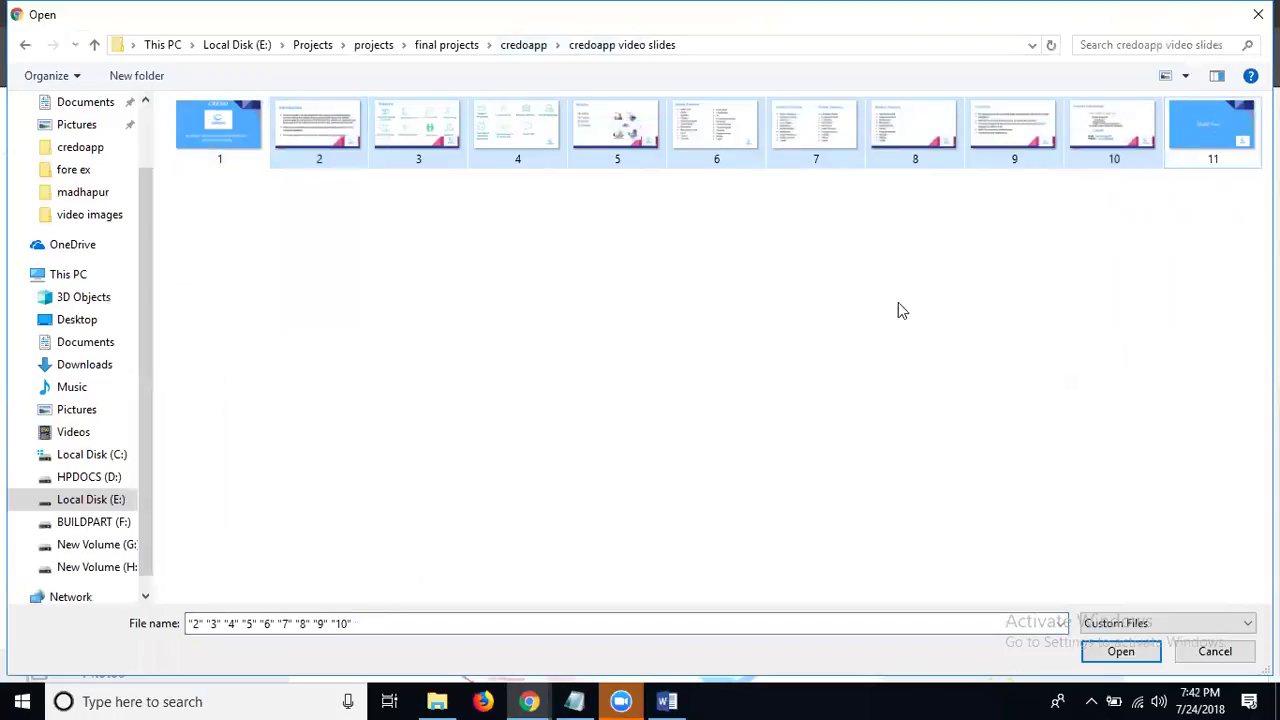
{"action": "left_click", "coordinate": [1091, 651]}
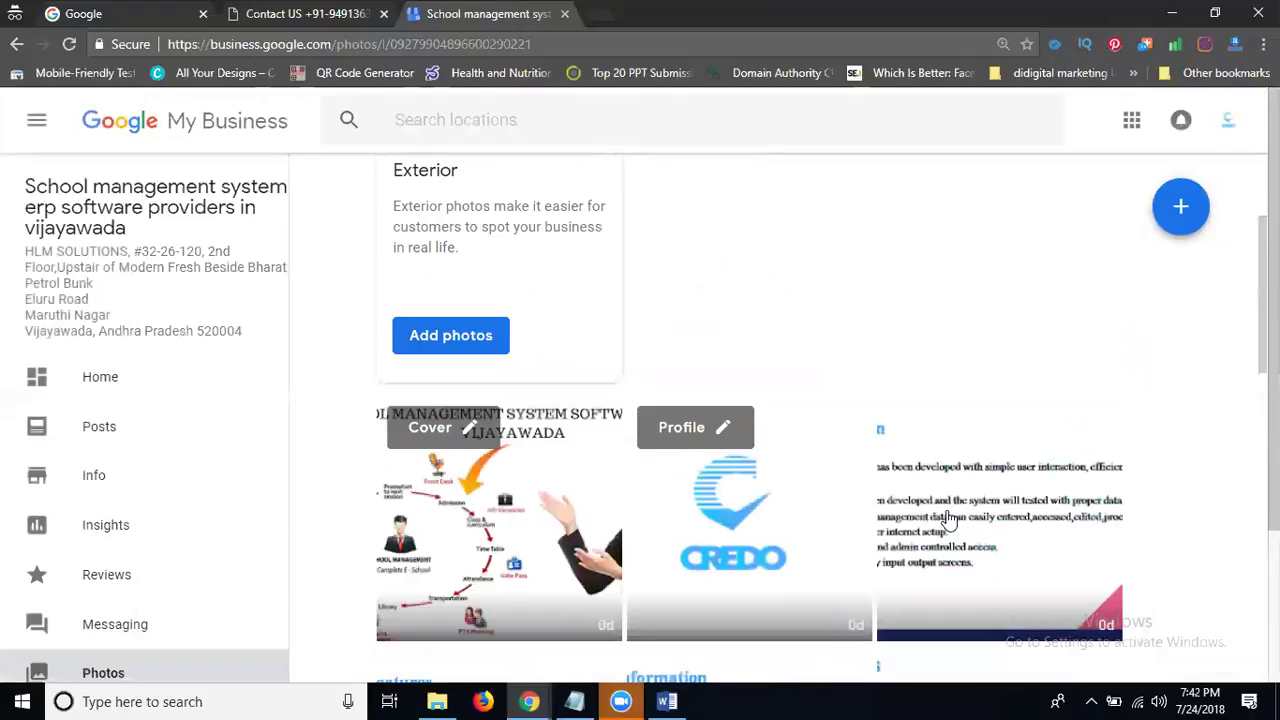
Upload the school-software and sms images from the credoapp folder as Exterior photos.
{"action": "left_click", "coordinate": [487, 340]}
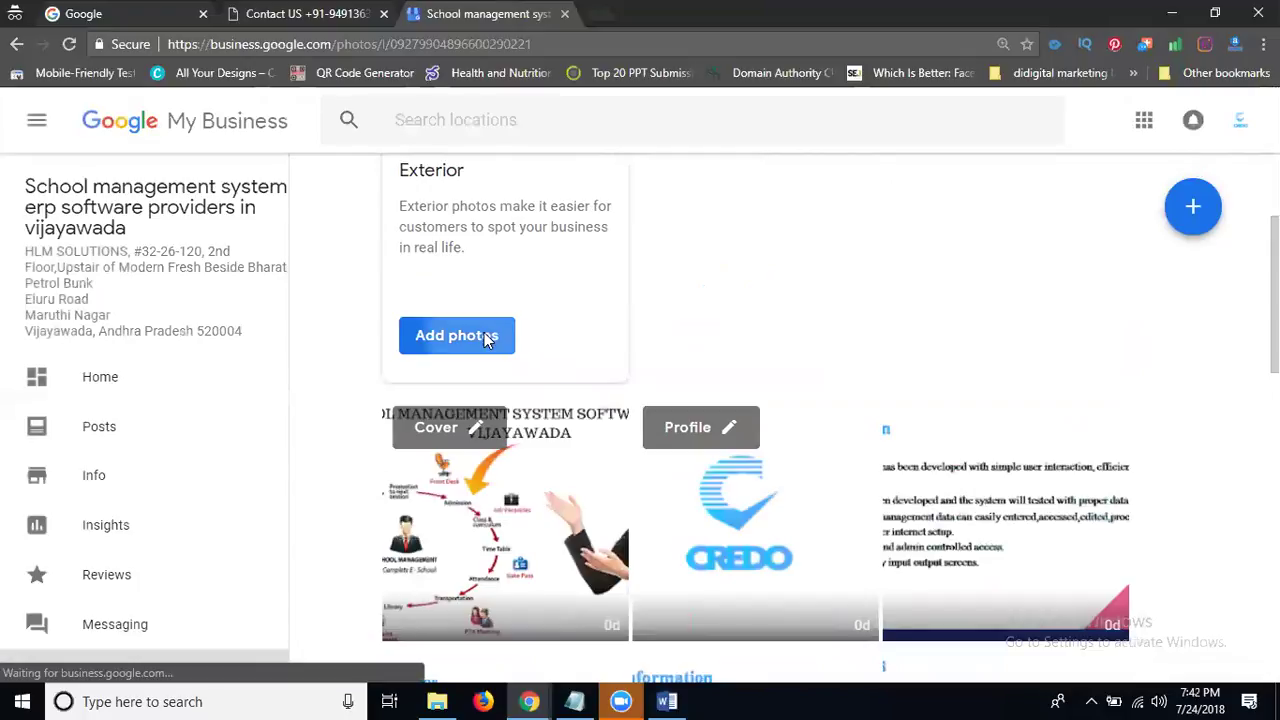
{"action": "left_click", "coordinate": [558, 390]}
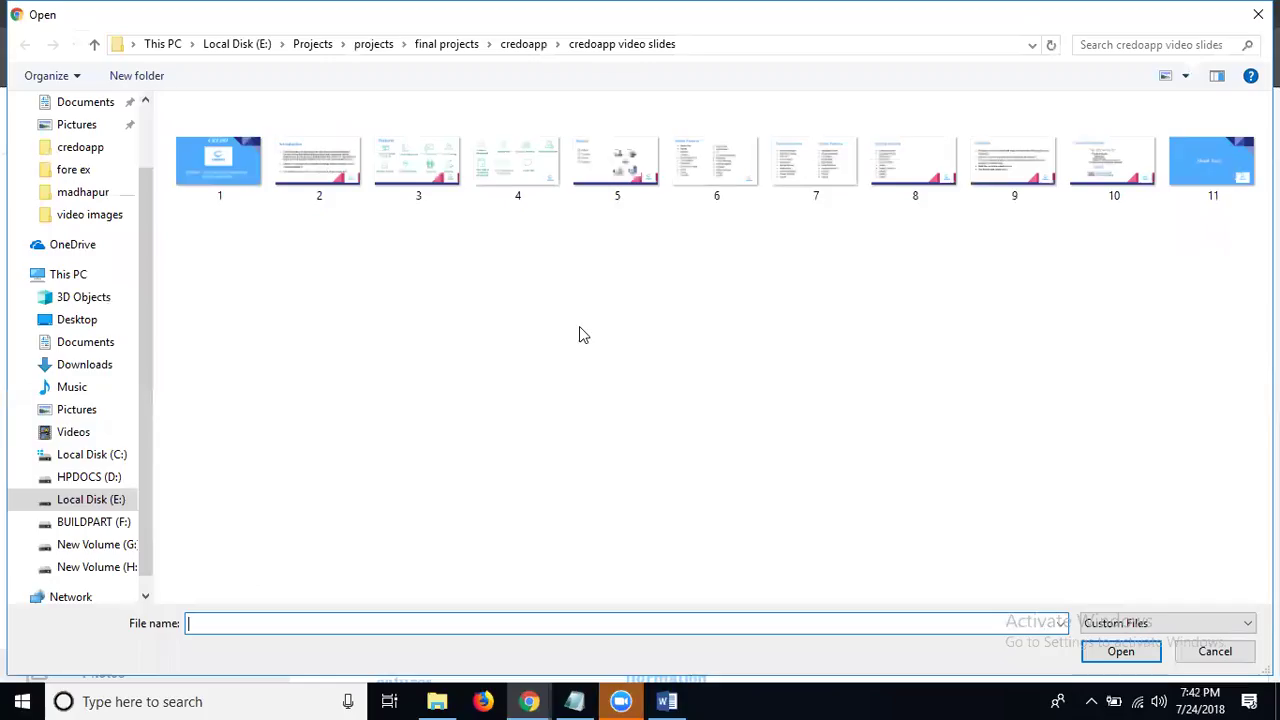
{"action": "left_click", "coordinate": [532, 46]}
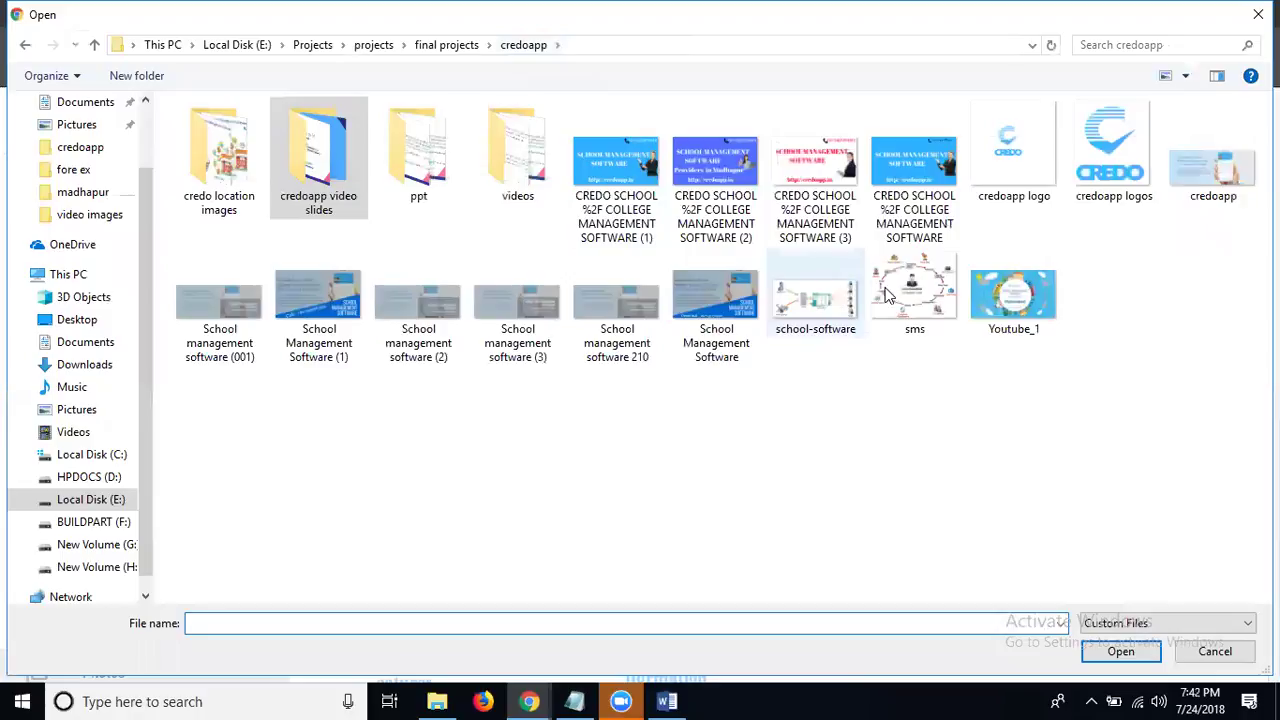
{"action": "left_click", "coordinate": [860, 308]}
{"action": "left_click", "coordinate": [912, 310], "text": "ctrl"}
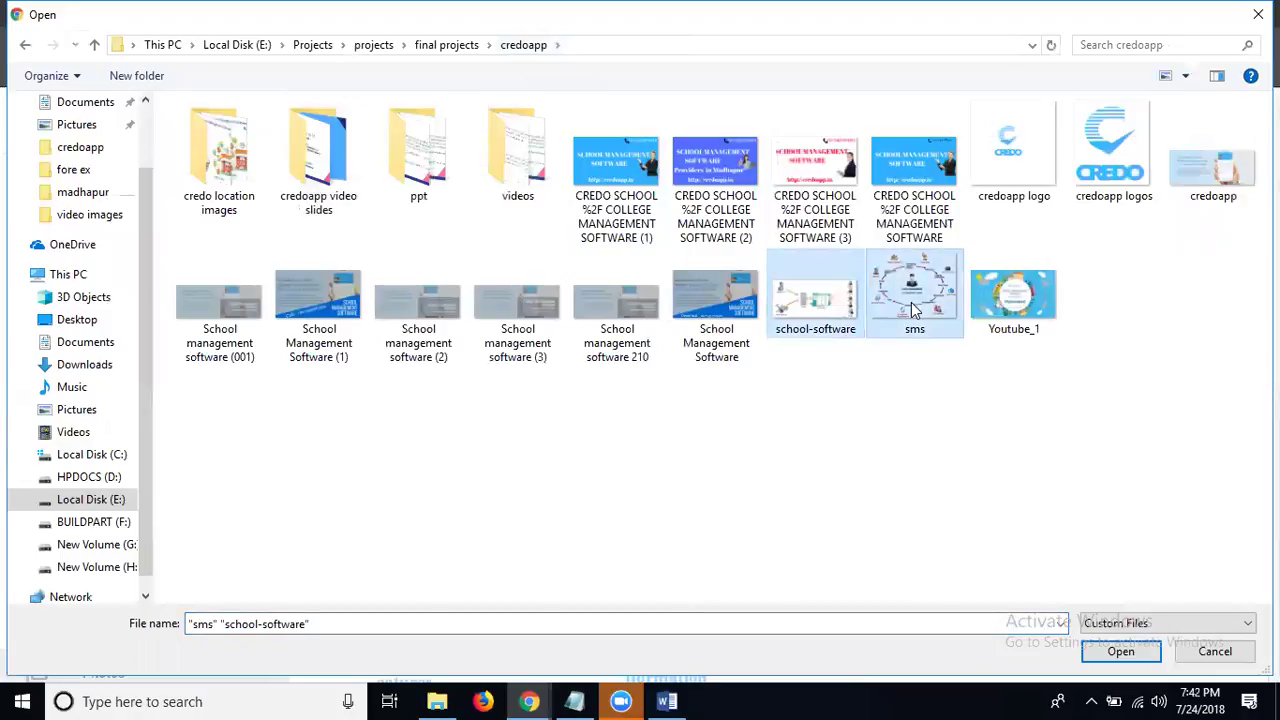
{"action": "left_click", "coordinate": [1104, 656]}
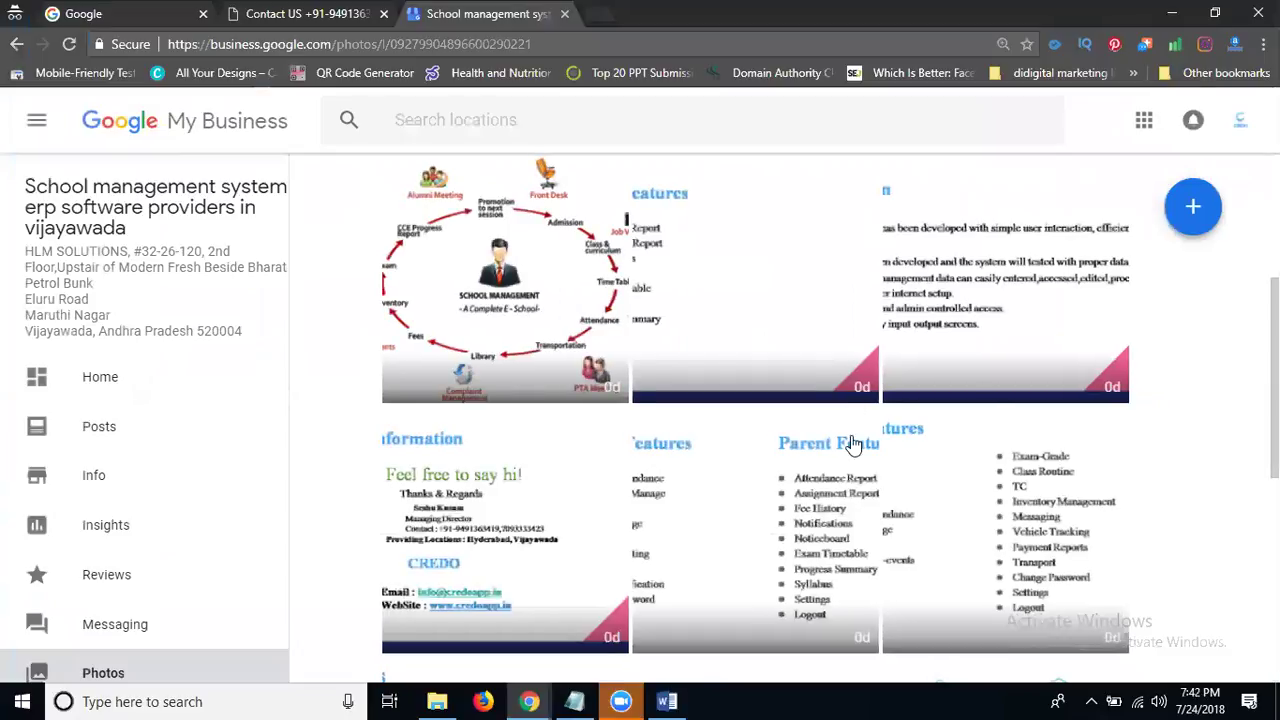
Browse the Video, Interior, Exterior, At work, Team and Identity photo categories, leaving the profile photo unchanged.
{"action": "scroll", "coordinate": [945, 481], "scroll_direction": "up", "scroll_amount": 4}
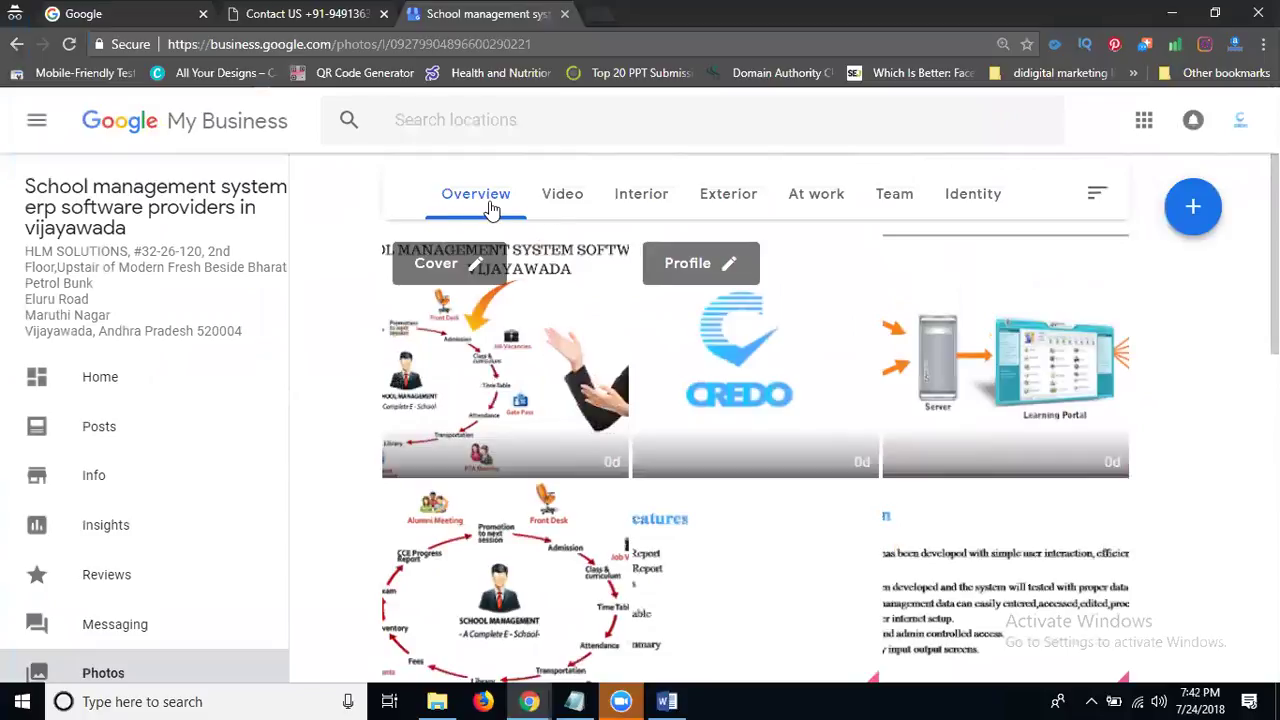
{"action": "left_click", "coordinate": [546, 200]}
{"action": "left_click", "coordinate": [626, 205]}
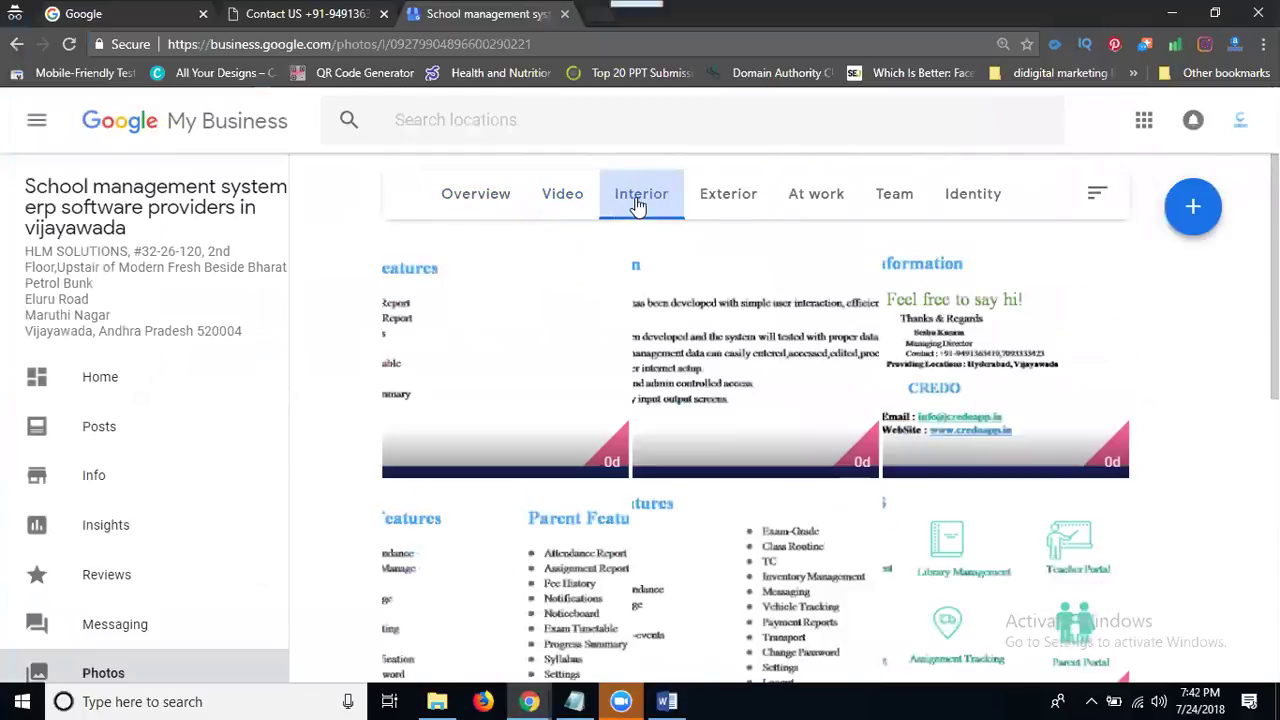
{"action": "left_click", "coordinate": [729, 196]}
{"action": "left_click", "coordinate": [808, 201]}
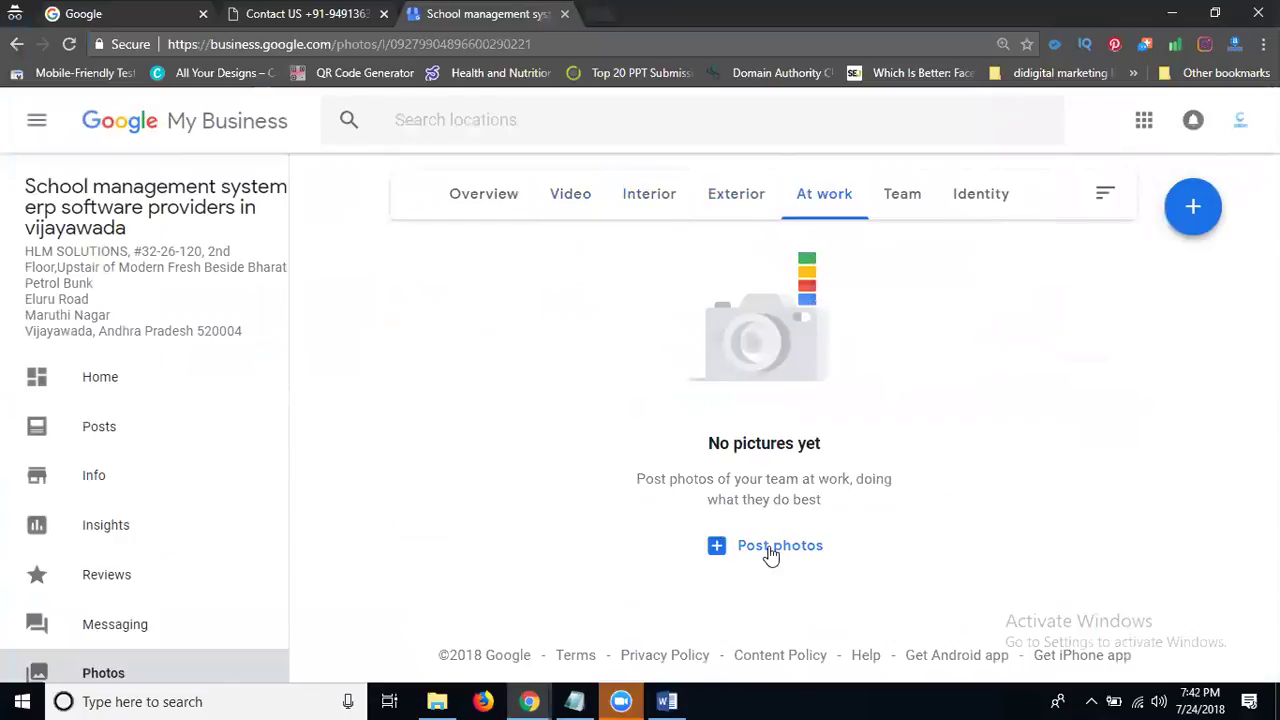
{"action": "left_click", "coordinate": [884, 201]}
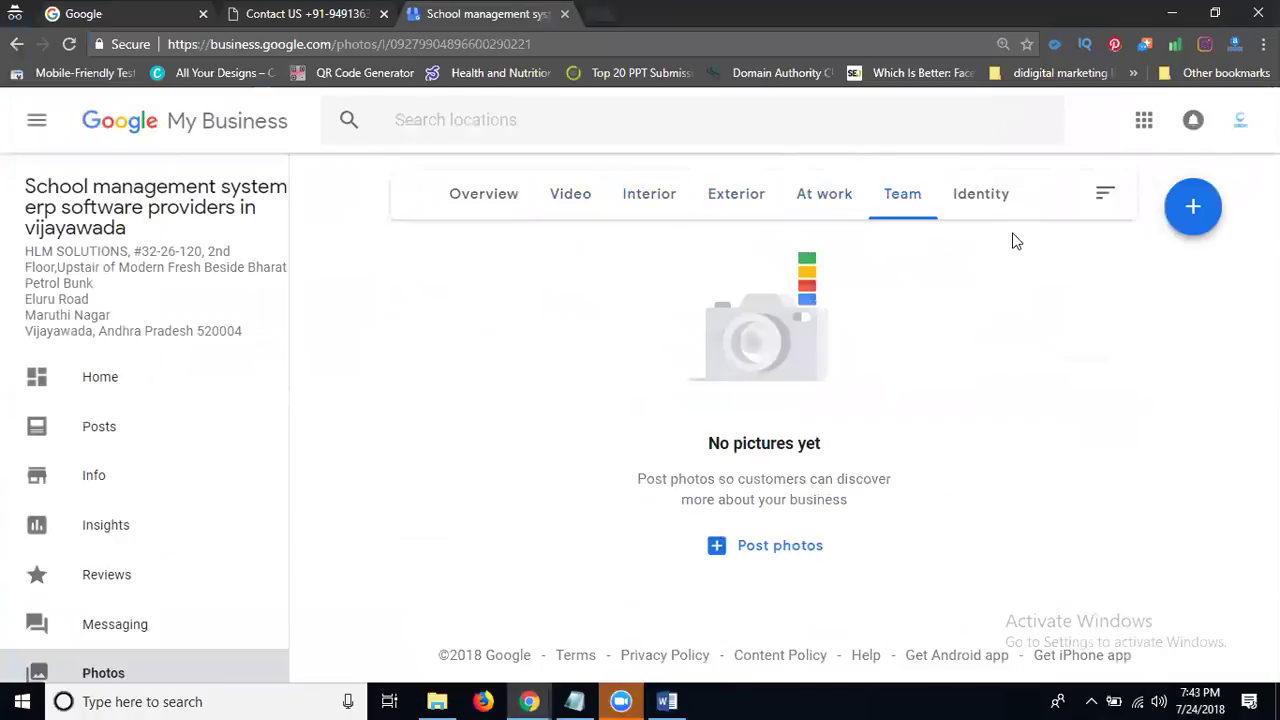
{"action": "left_click", "coordinate": [988, 197]}
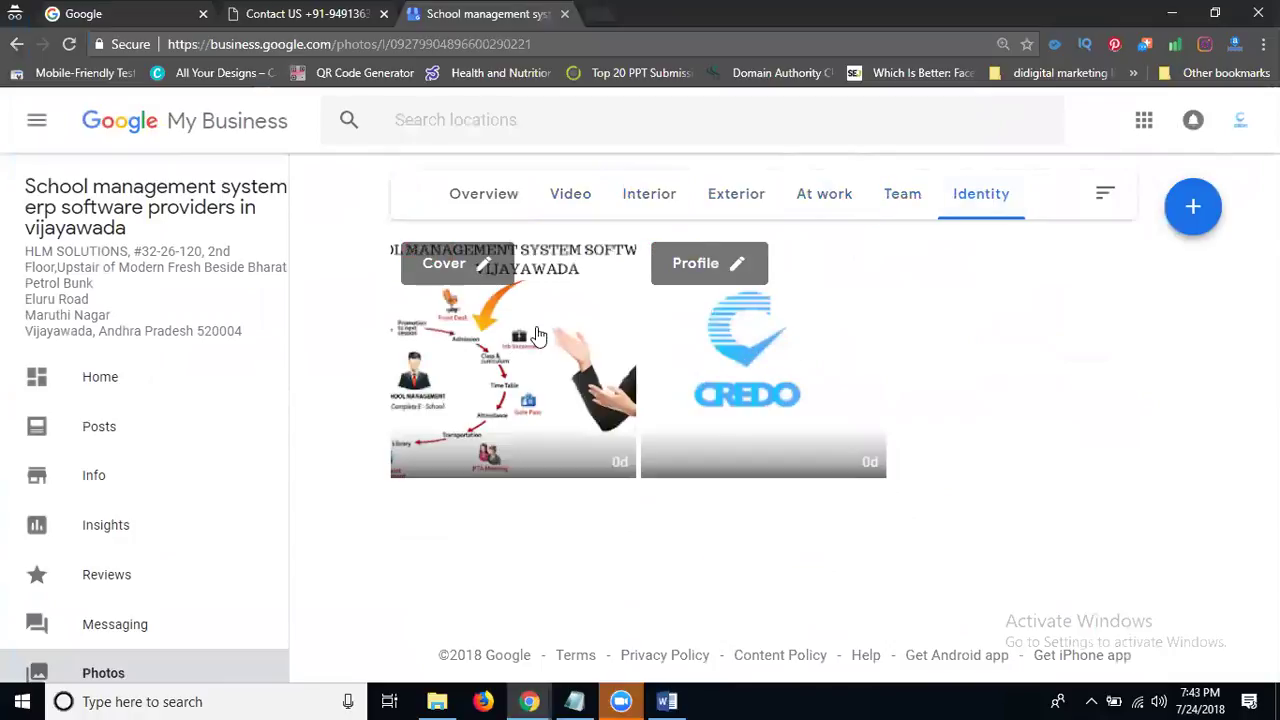
{"action": "left_click", "coordinate": [738, 268]}
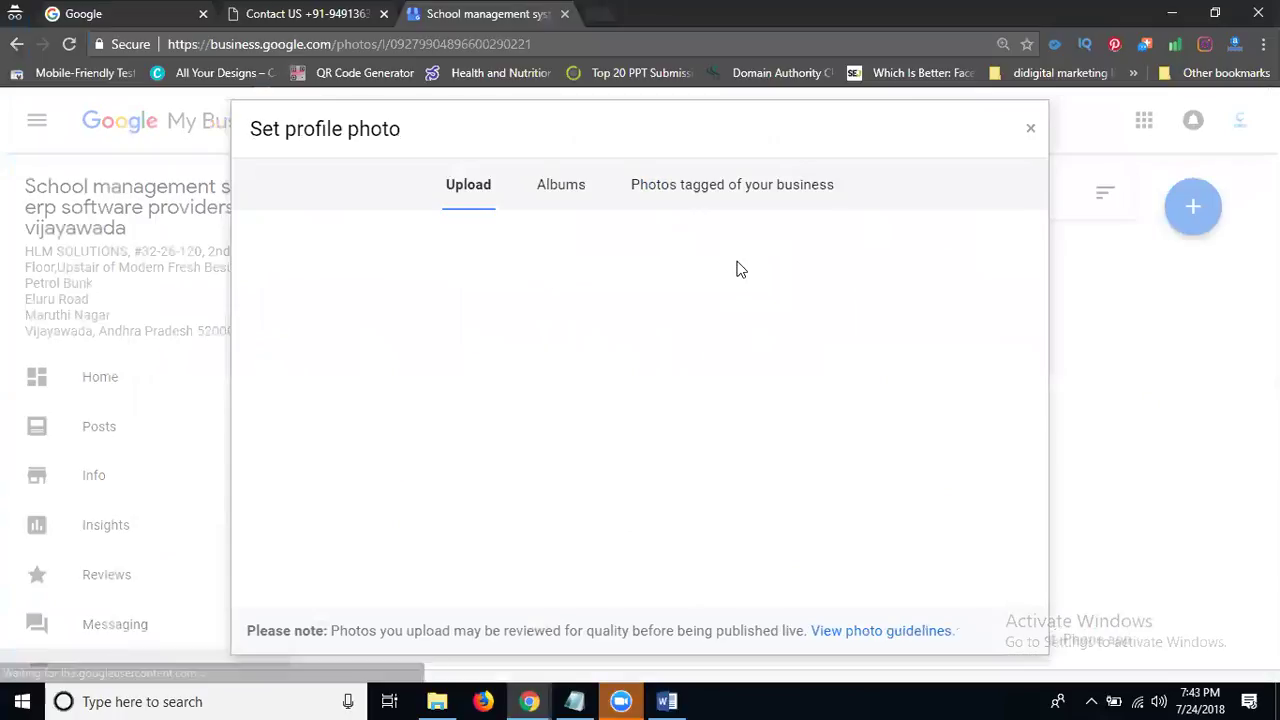
{"action": "left_click", "coordinate": [420, 572]}
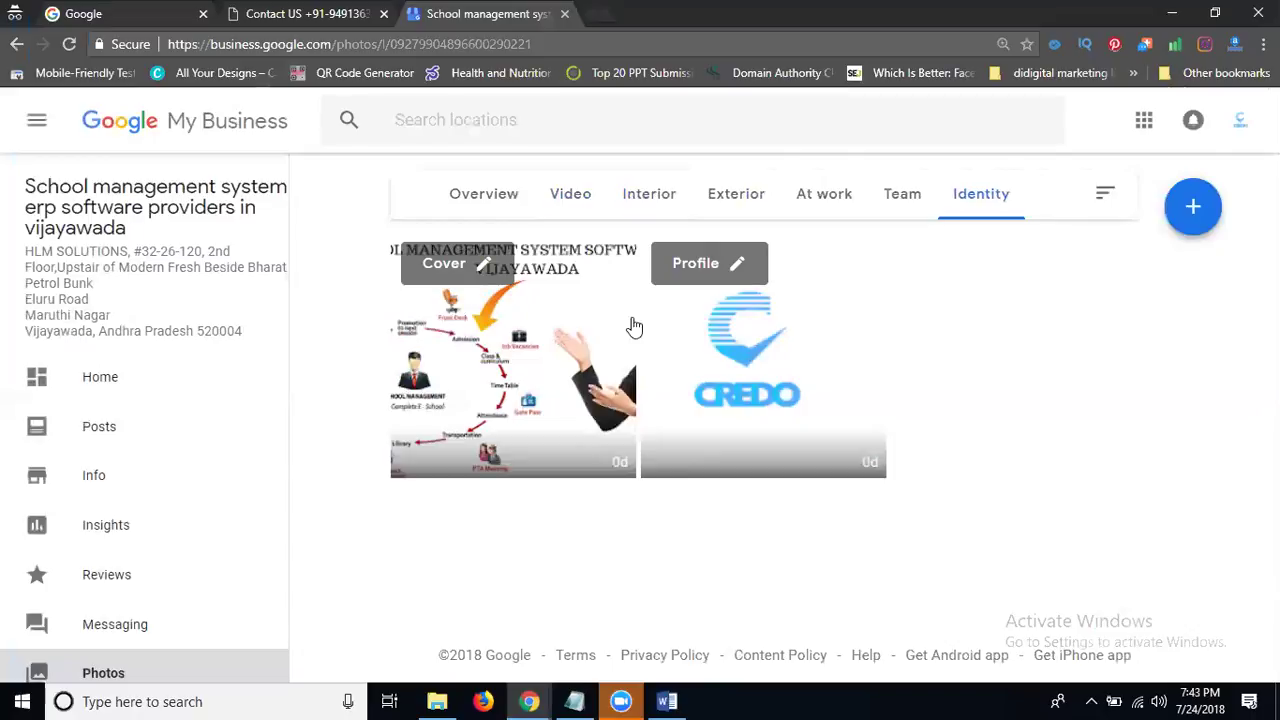
Return to the Home dashboard and scroll through its cards to the messaging offer.
{"action": "left_click", "coordinate": [103, 381]}
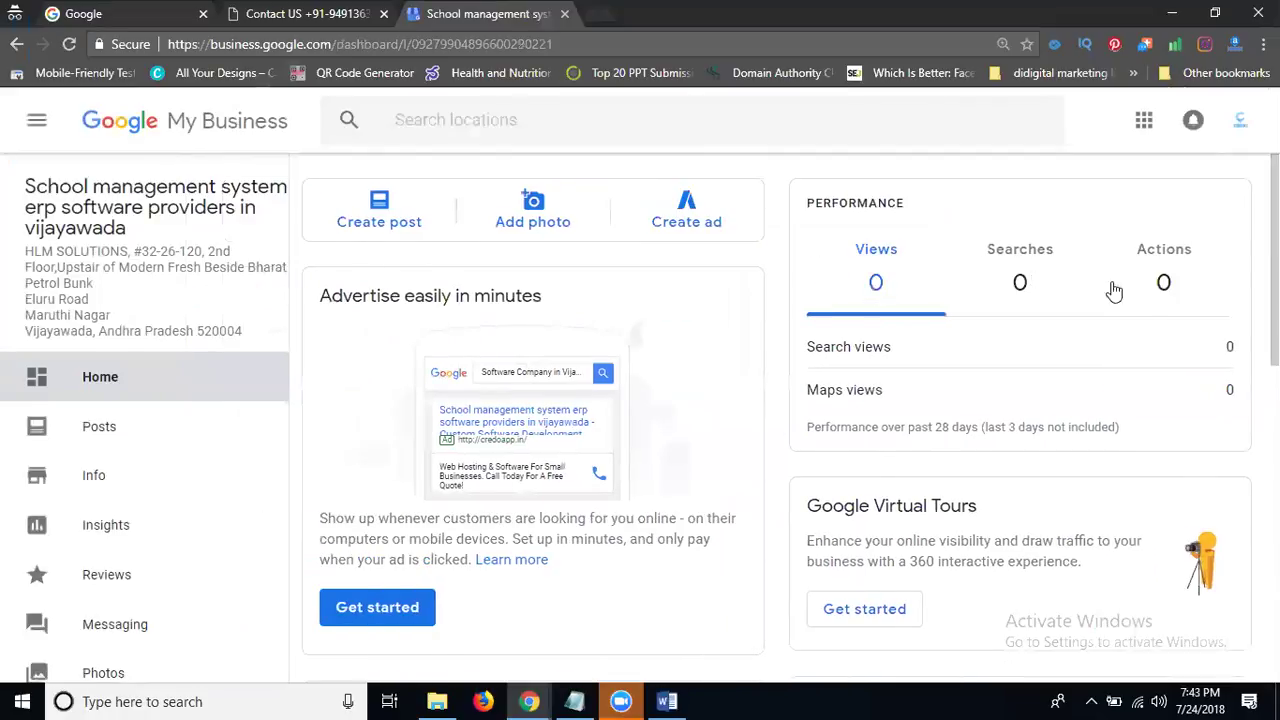
{"action": "scroll", "coordinate": [1010, 383], "scroll_direction": "down", "scroll_amount": 4}
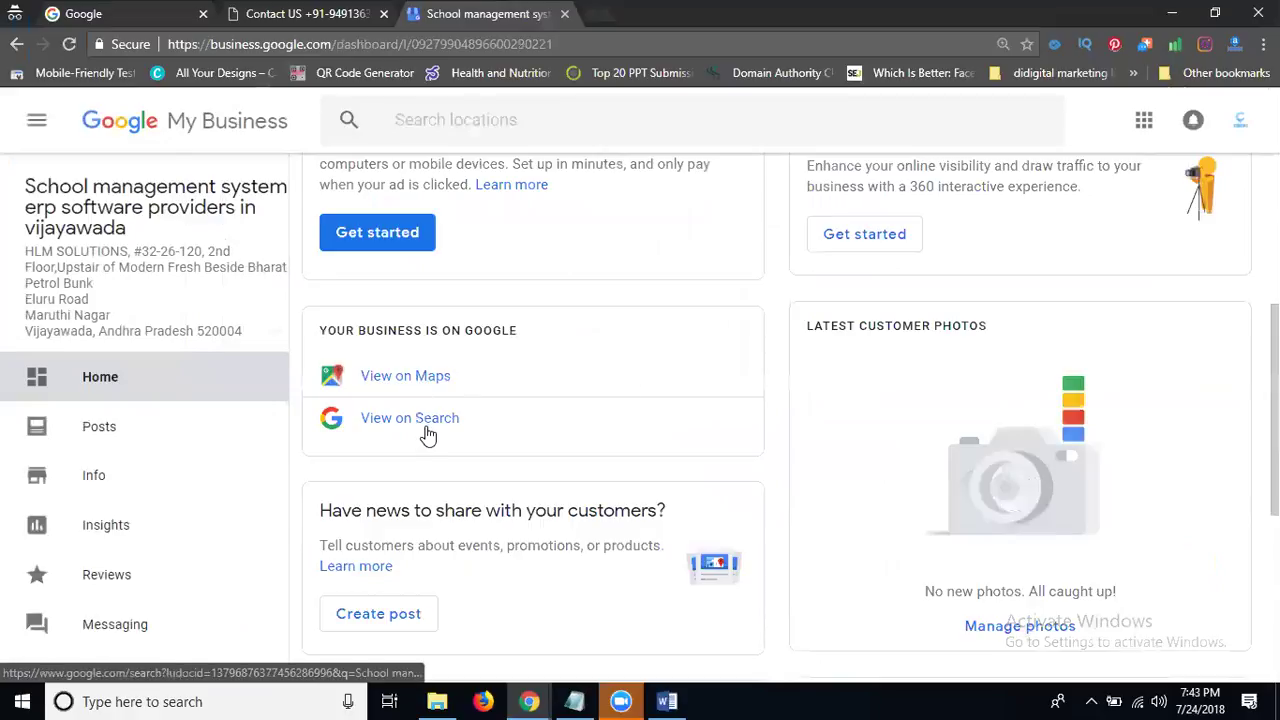
{"action": "scroll", "coordinate": [423, 434], "scroll_direction": "down", "scroll_amount": 2}
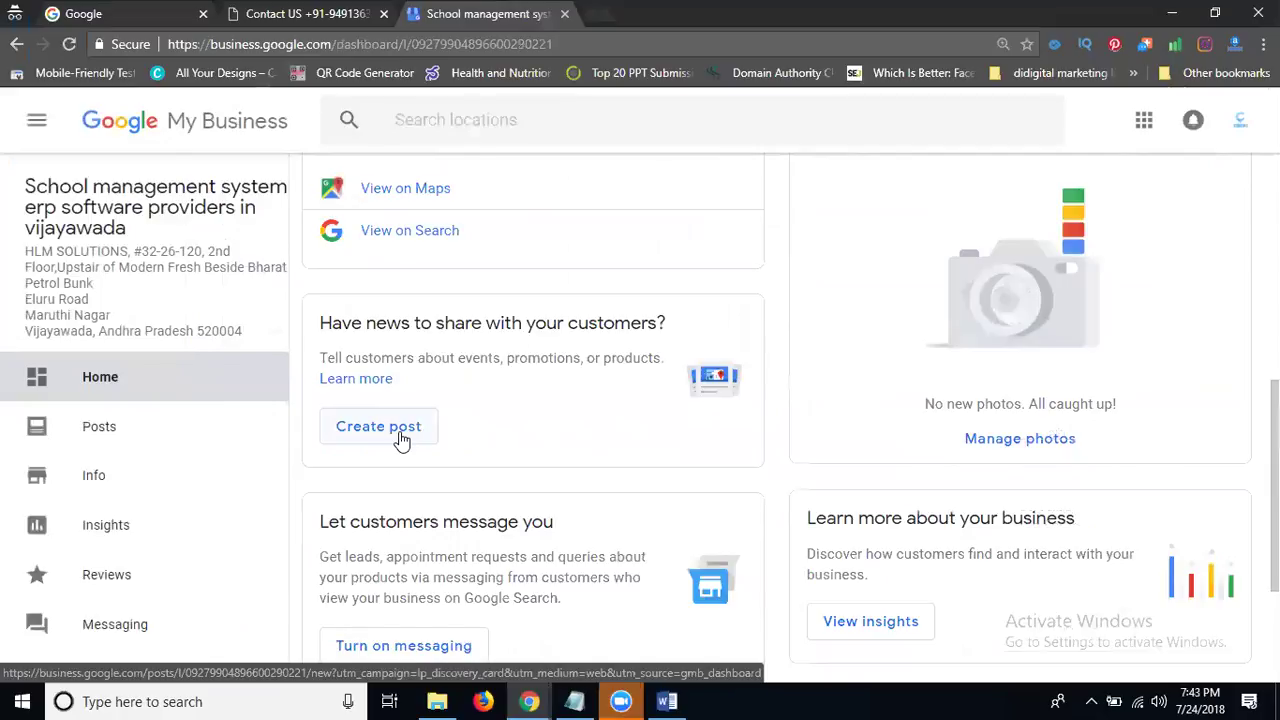
{"action": "scroll", "coordinate": [414, 451], "scroll_direction": "down", "scroll_amount": 2}
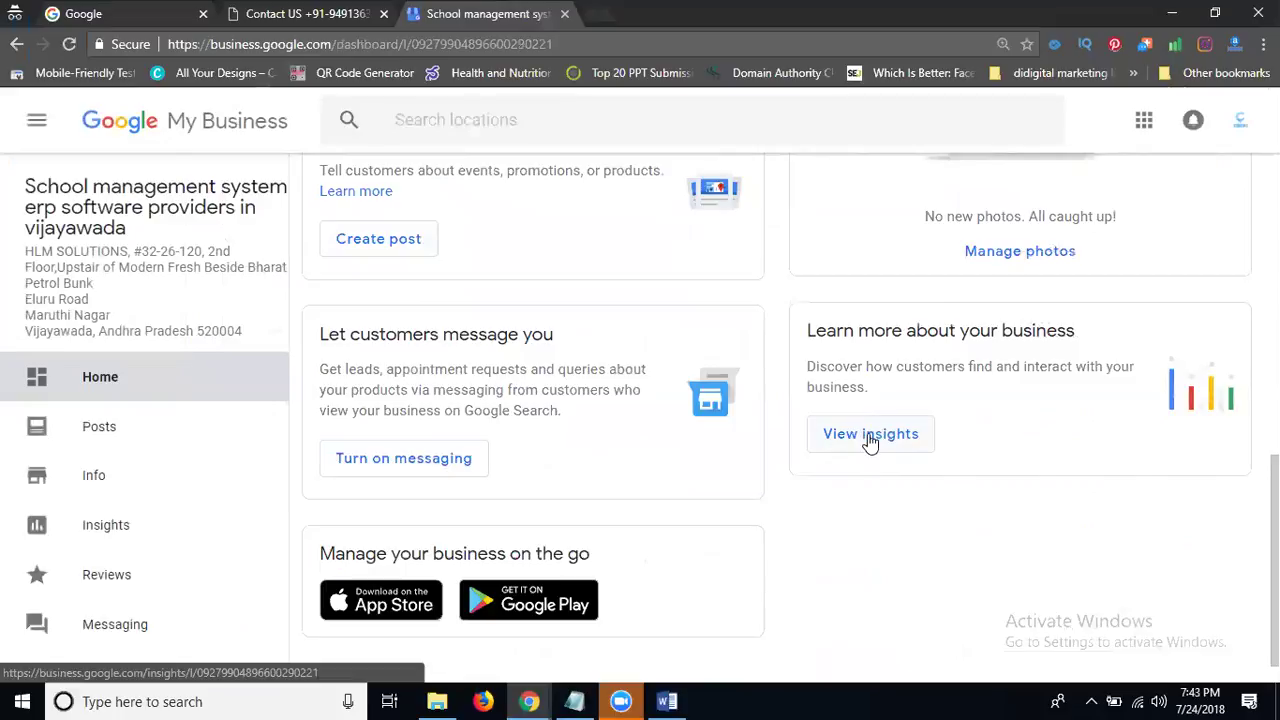
Start turning on customer messaging and view the Verify your number form.
{"action": "left_click", "coordinate": [412, 466]}
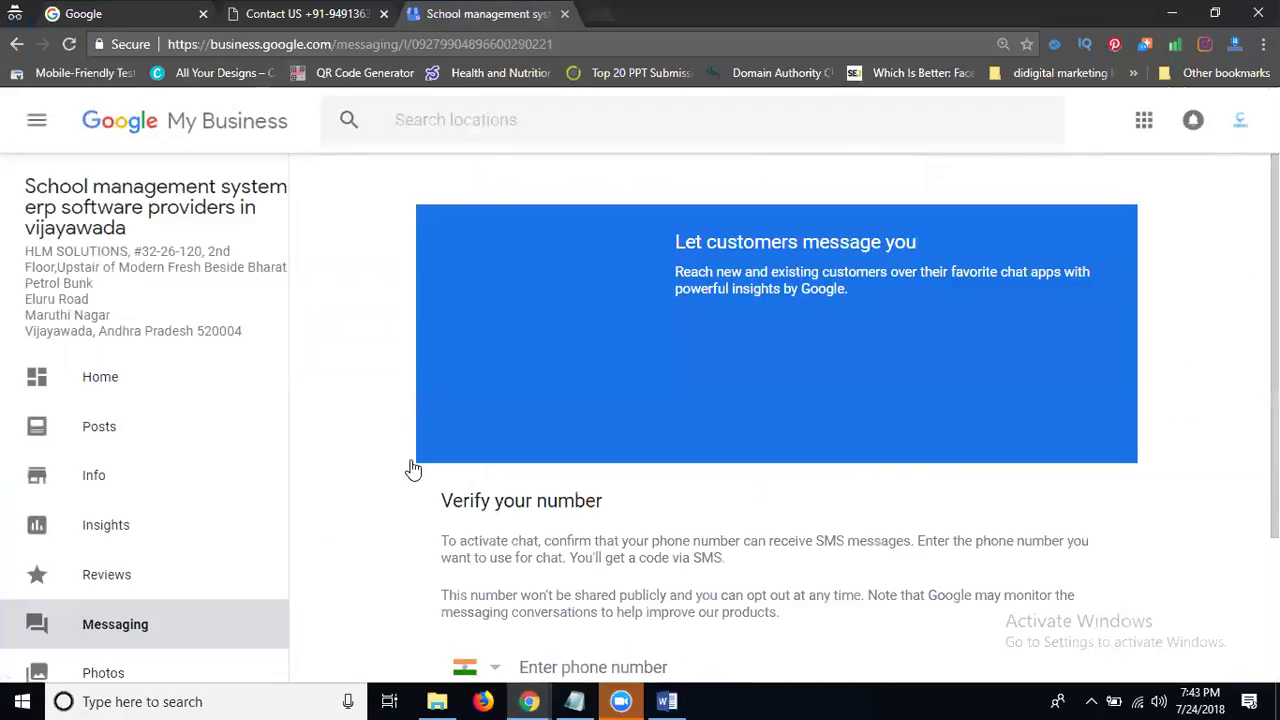
{"action": "scroll", "coordinate": [575, 455], "scroll_direction": "down", "scroll_amount": 2}
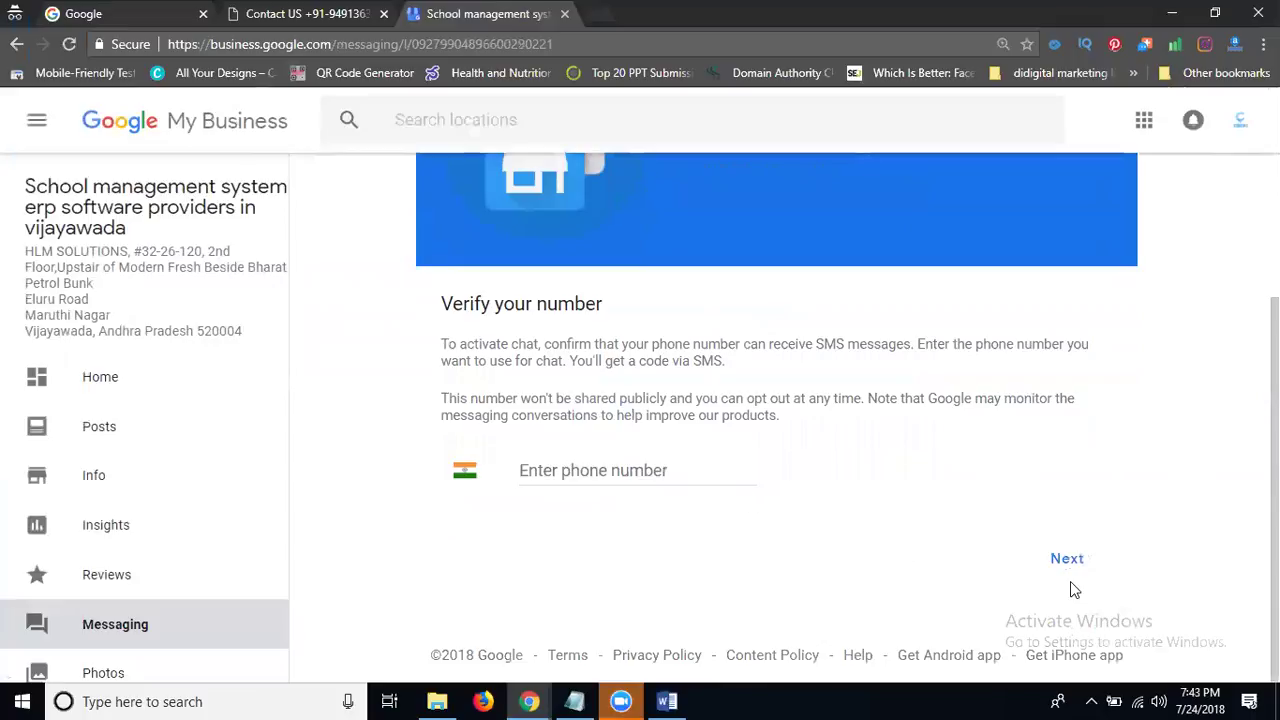
{"action": "left_click", "coordinate": [125, 478]}
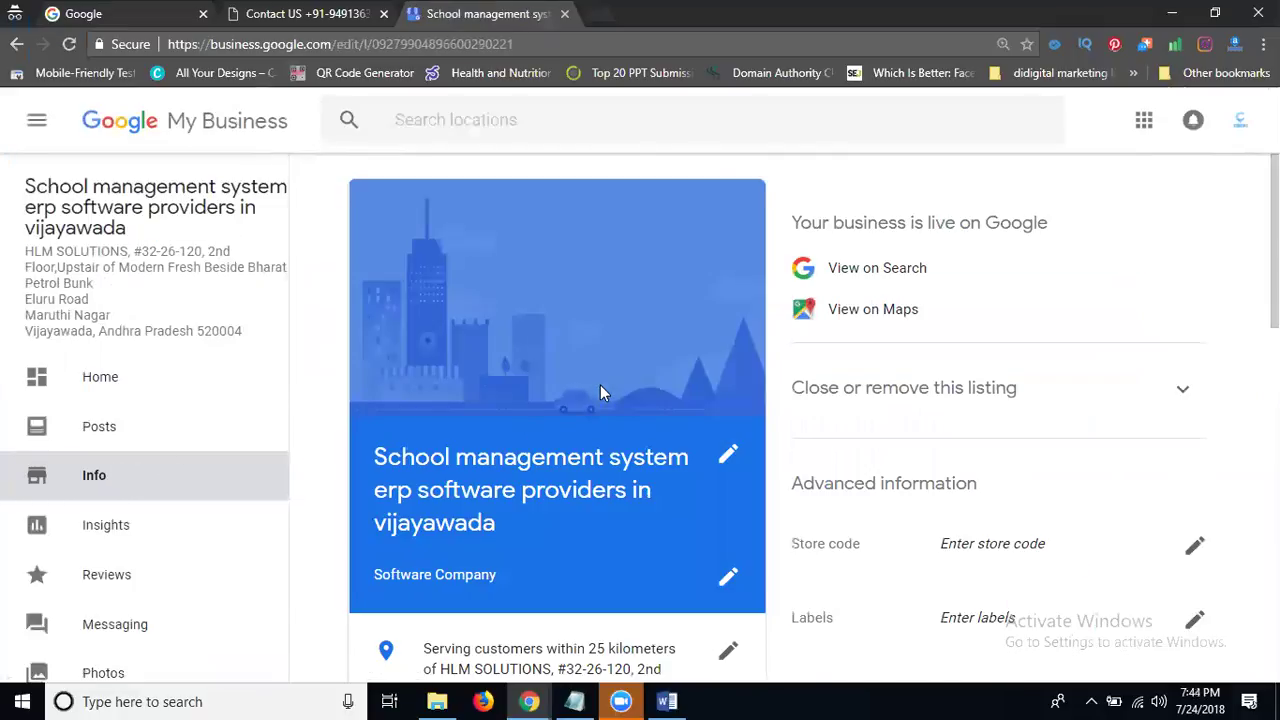
{"action": "scroll", "coordinate": [600, 390], "scroll_direction": "down", "scroll_amount": 3}
{"action": "scroll", "coordinate": [604, 410], "scroll_direction": "down", "scroll_amount": 3}
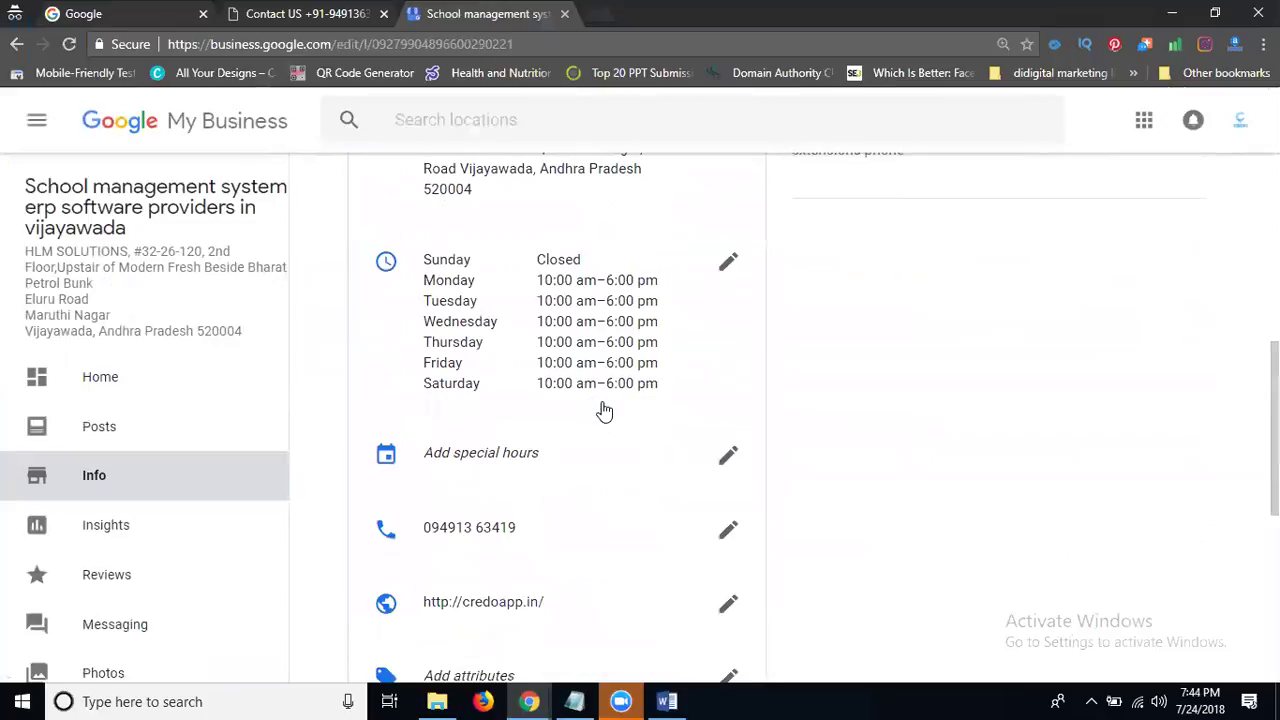
{"action": "scroll", "coordinate": [523, 326], "scroll_direction": "up", "scroll_amount": 2}
{"action": "scroll", "coordinate": [500, 310], "scroll_direction": "down", "scroll_amount": 2}
{"action": "scroll", "coordinate": [485, 355], "scroll_direction": "down", "scroll_amount": 2}
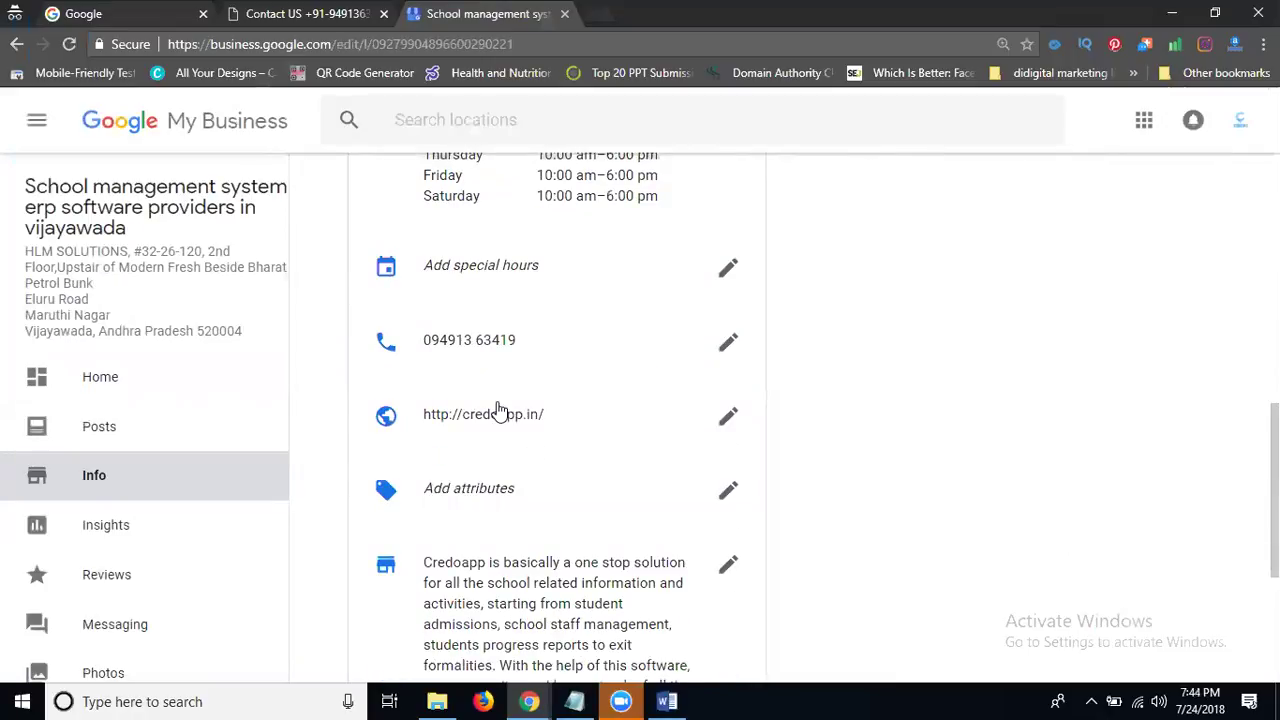
{"action": "scroll", "coordinate": [500, 413], "scroll_direction": "down", "scroll_amount": 3}
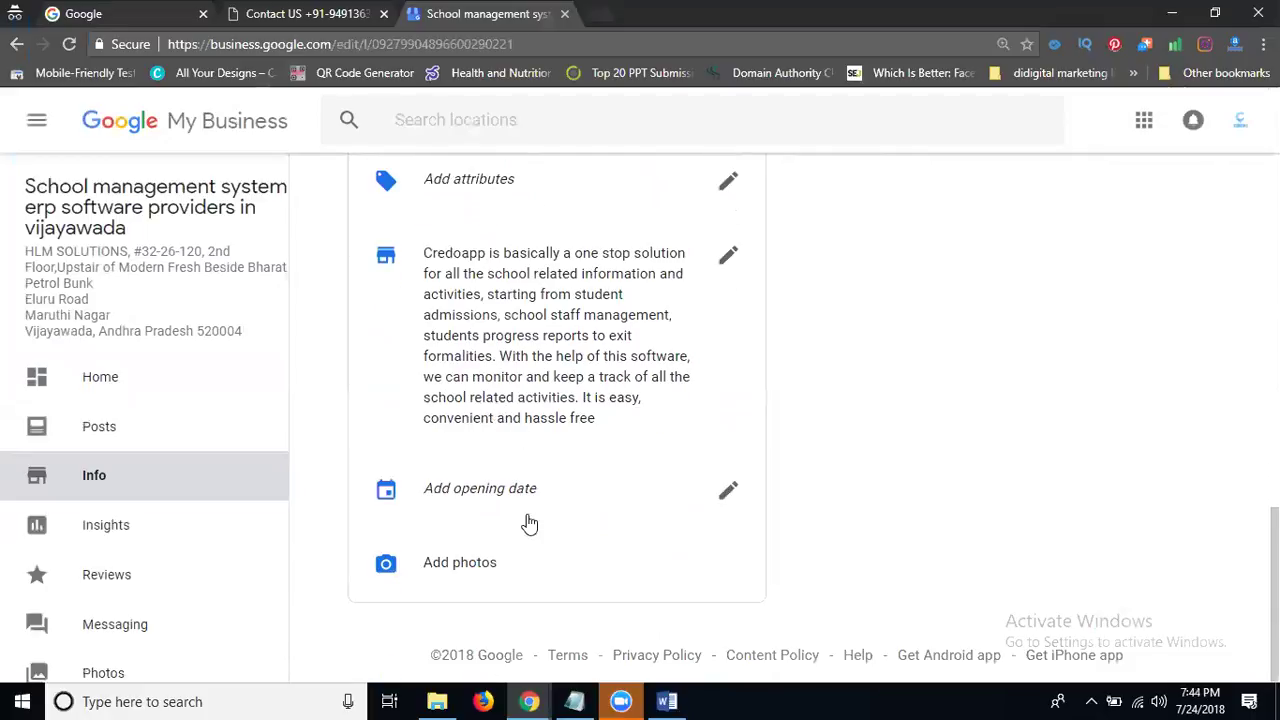